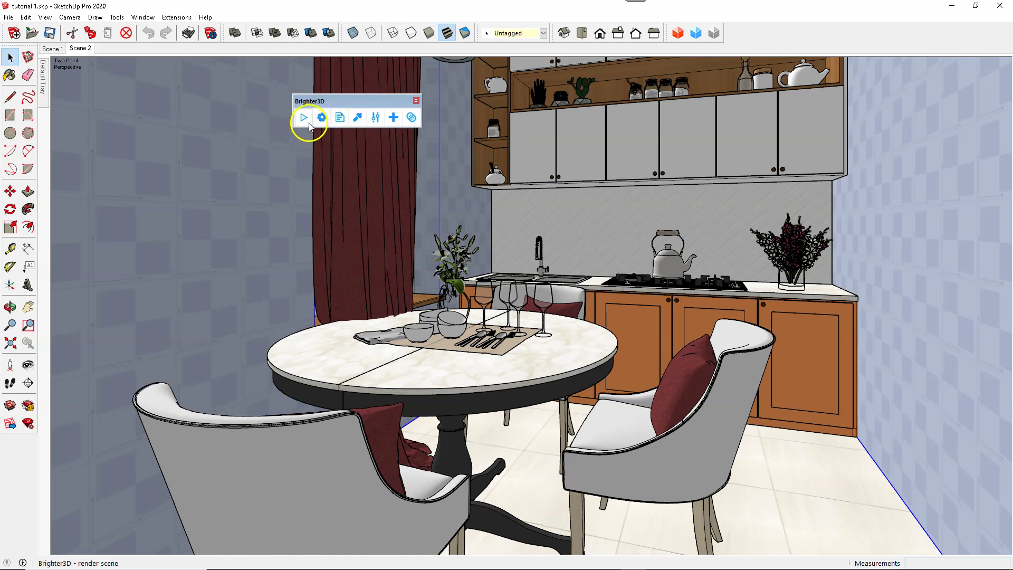
Step: Render the current kitchen scene with Brighter3D, view the image, and close the render window
{"action": "left_click", "coordinate": [304, 117]}
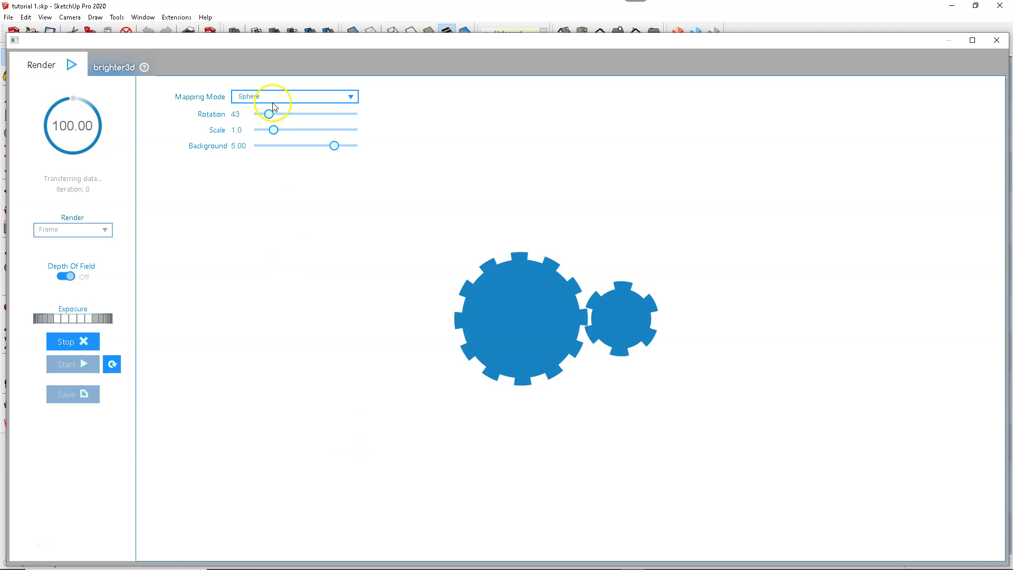
{"action": "mouse_move", "coordinate": [266, 121]}
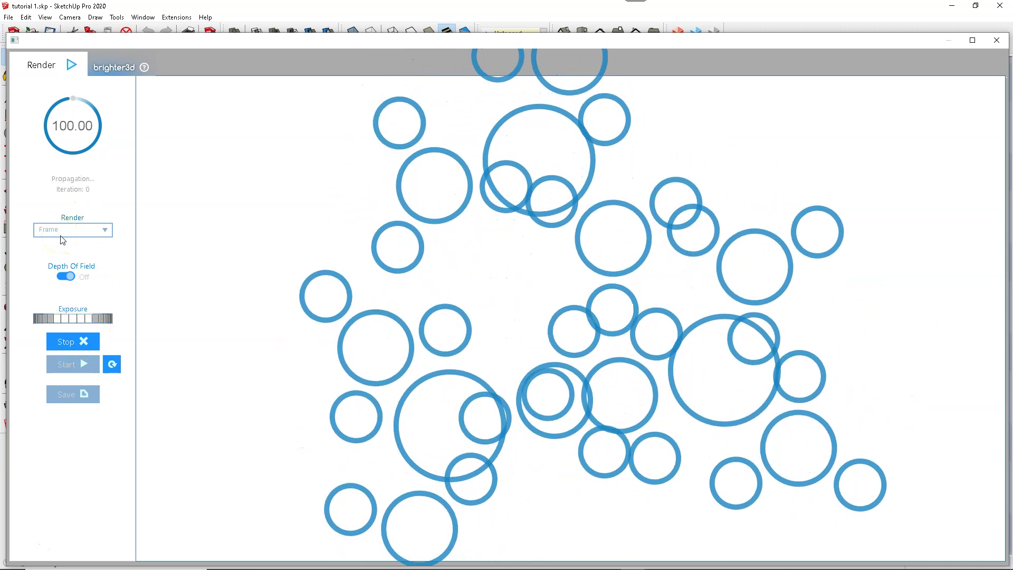
{"action": "left_click_drag", "start_coordinate": [396, 44], "coordinate": [391, 16]}
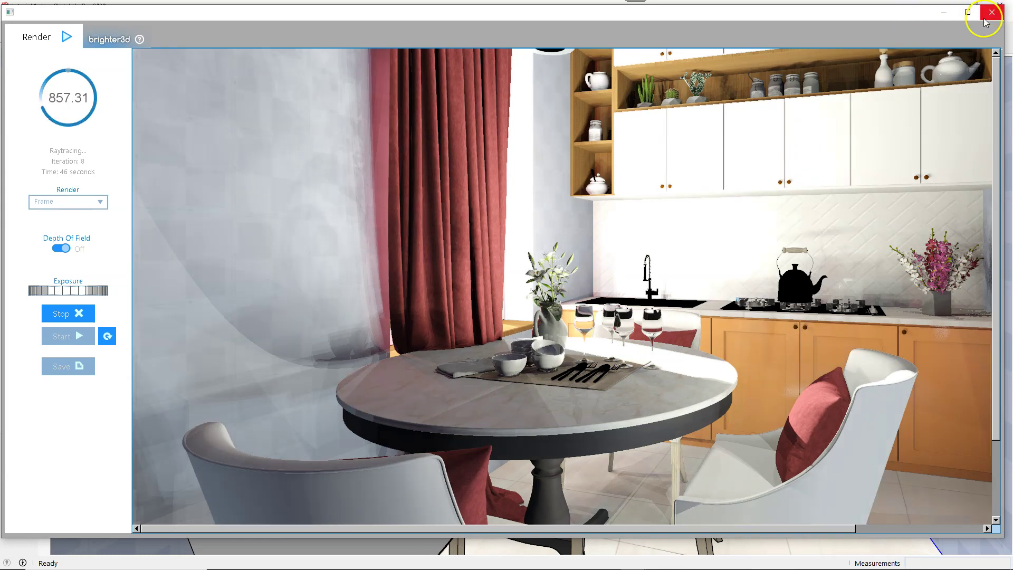
{"action": "left_click_drag", "start_coordinate": [906, 13], "coordinate": [777, 44]}
{"action": "left_click", "coordinate": [869, 42]}
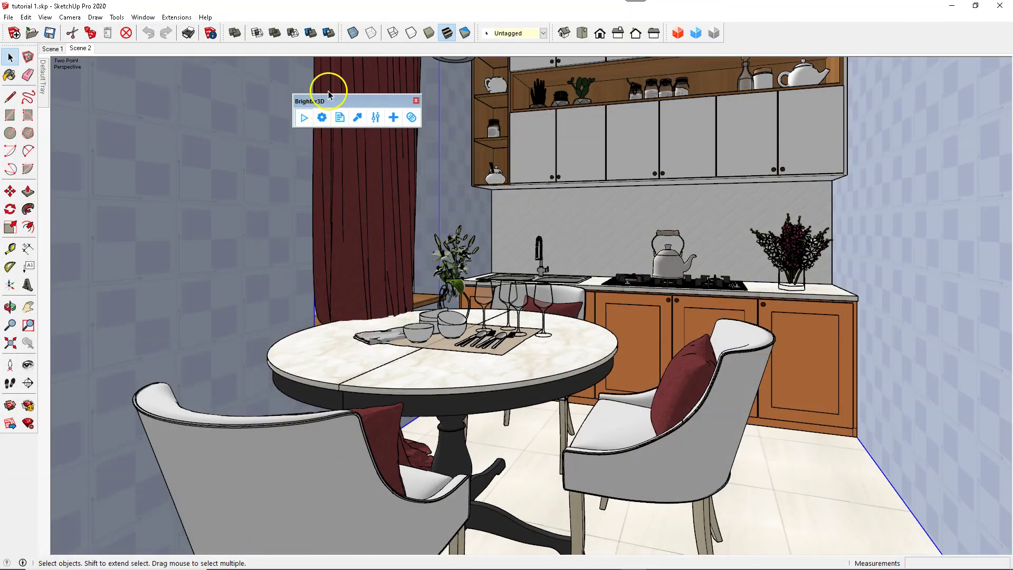
Step: Open the Brighter3D render settings and look through each of its settings pages
{"action": "left_click_drag", "start_coordinate": [346, 98], "coordinate": [427, 110]}
{"action": "left_click", "coordinate": [404, 130]}
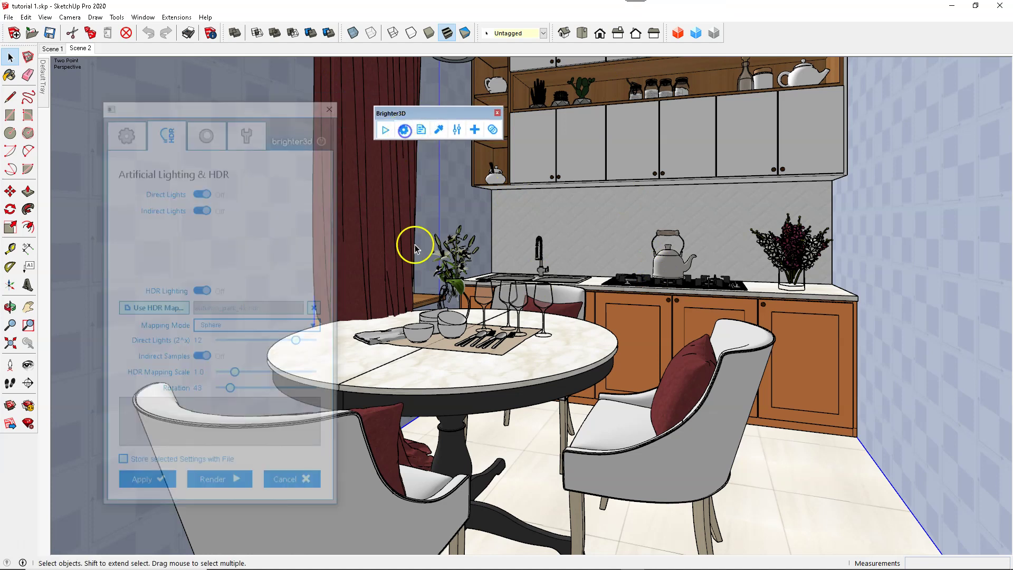
{"action": "left_click_drag", "start_coordinate": [233, 104], "coordinate": [248, 67]}
{"action": "left_click", "coordinate": [149, 97]}
{"action": "left_click", "coordinate": [182, 100]}
{"action": "left_click", "coordinate": [224, 102]}
{"action": "left_click", "coordinate": [261, 98]}
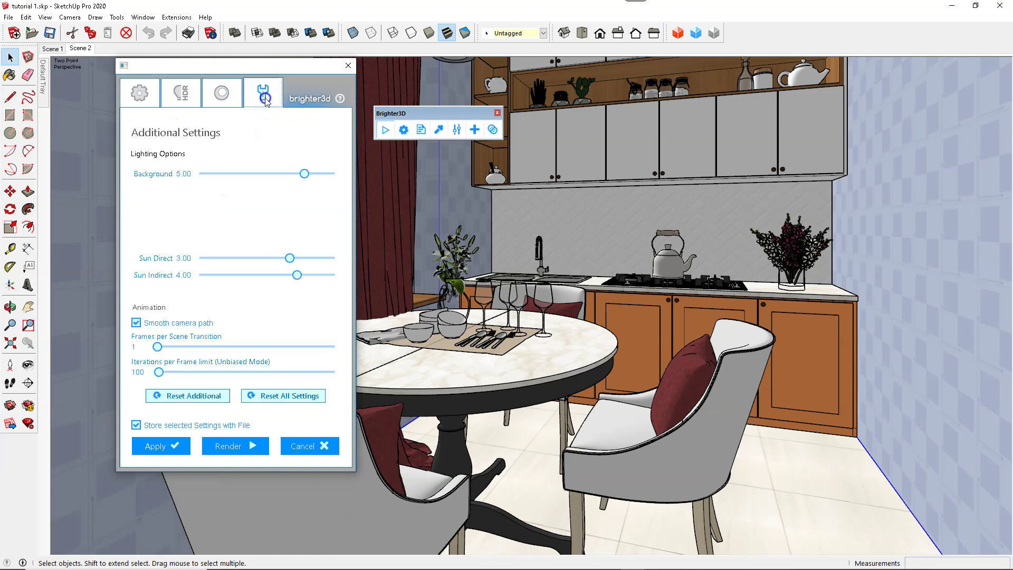
Step: Examine the basic options, including the number of threads, and the artificial lighting, HDR and sunlight settings
{"action": "left_click", "coordinate": [145, 101]}
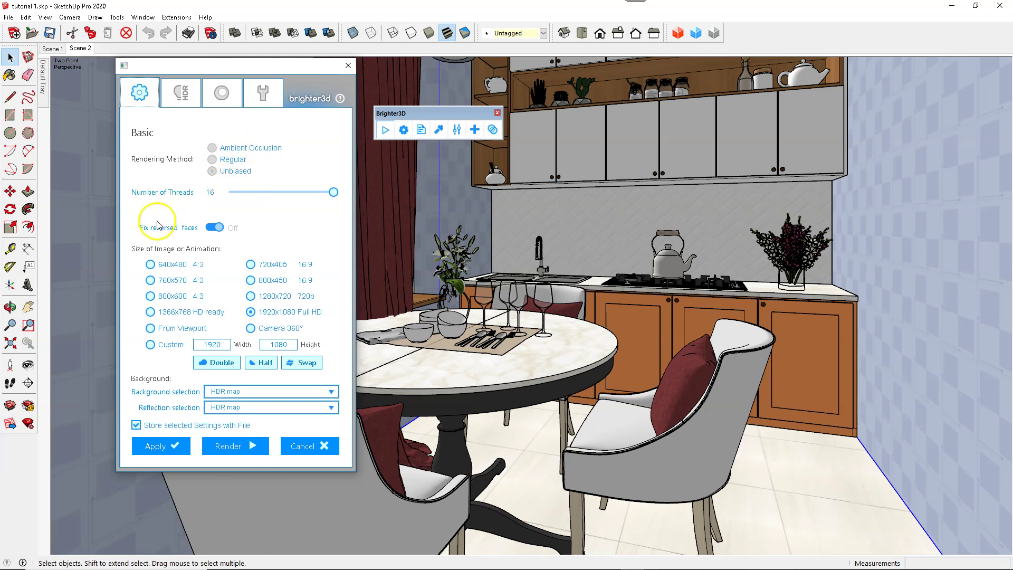
{"action": "left_click_drag", "start_coordinate": [334, 192], "coordinate": [269, 193]}
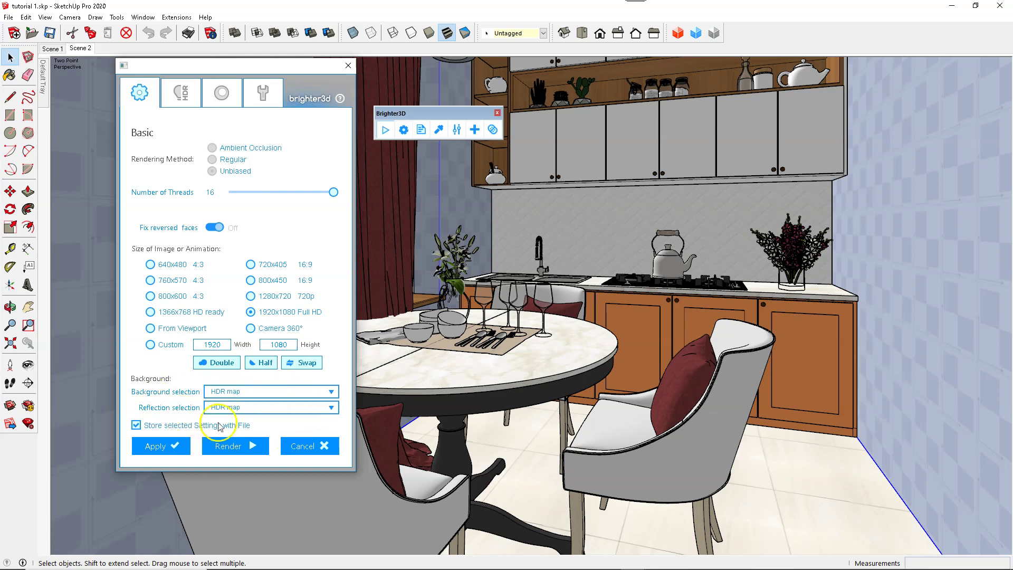
{"action": "left_click", "coordinate": [181, 92]}
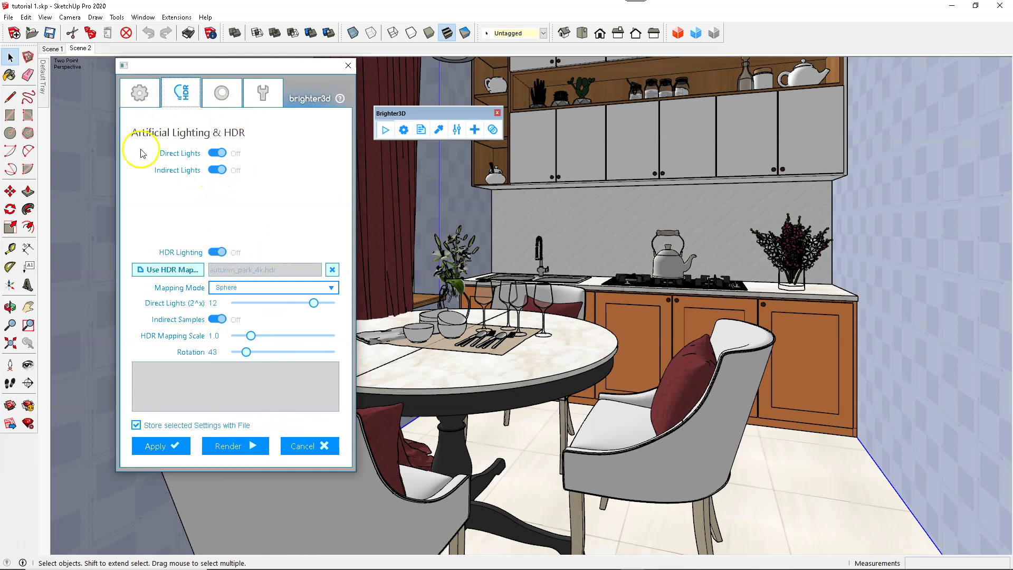
{"action": "left_click", "coordinate": [218, 95]}
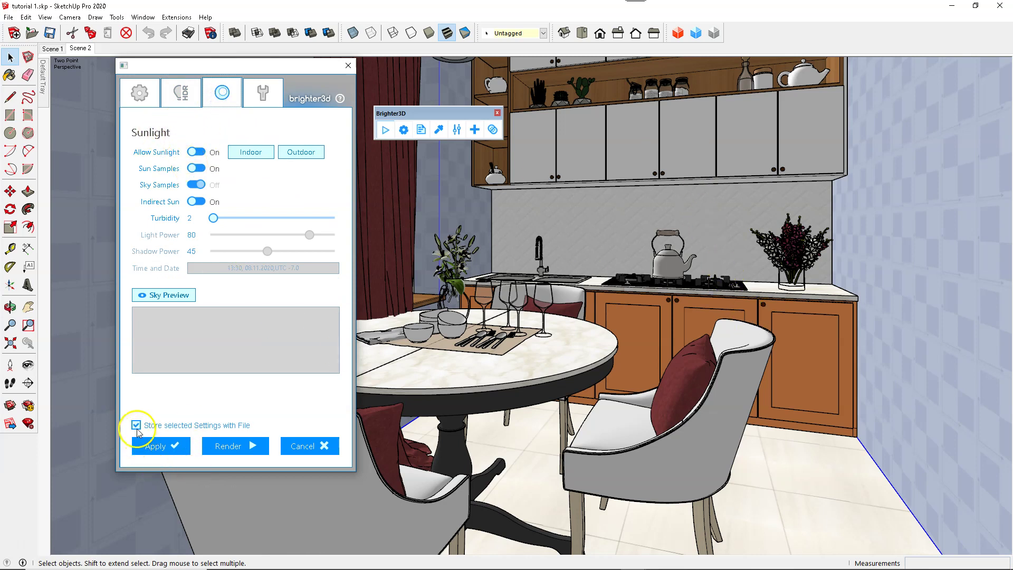
Step: Limit the iterations per frame to 21 and render the scene
{"action": "left_click", "coordinate": [252, 99]}
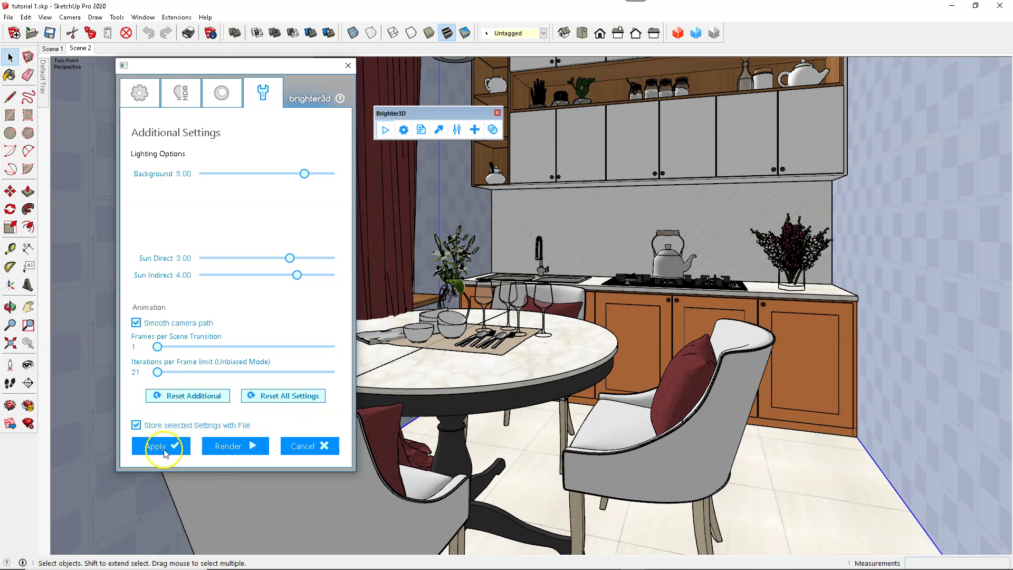
{"action": "left_click", "coordinate": [222, 445]}
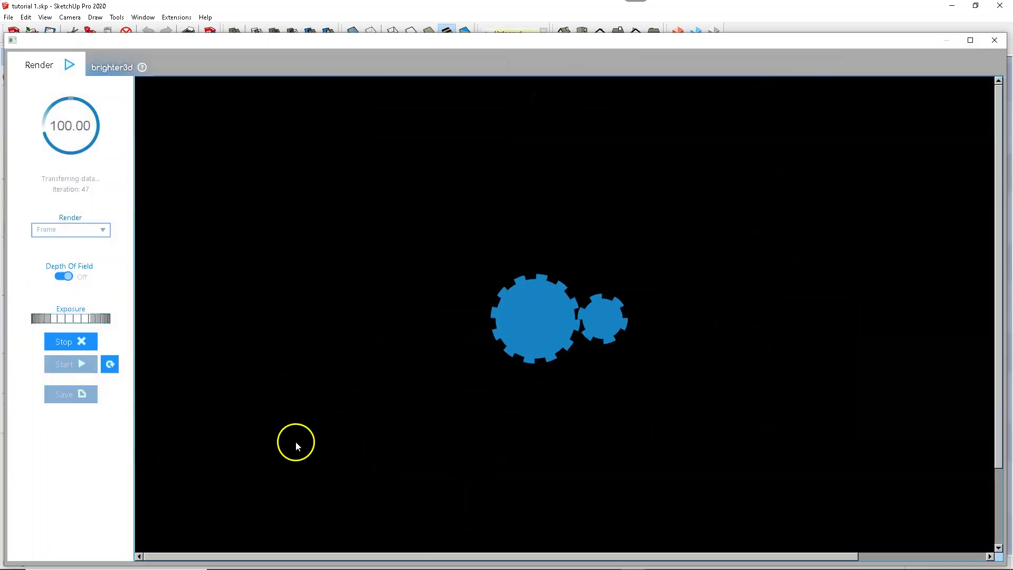
{"action": "left_click_drag", "start_coordinate": [346, 46], "coordinate": [328, 34]}
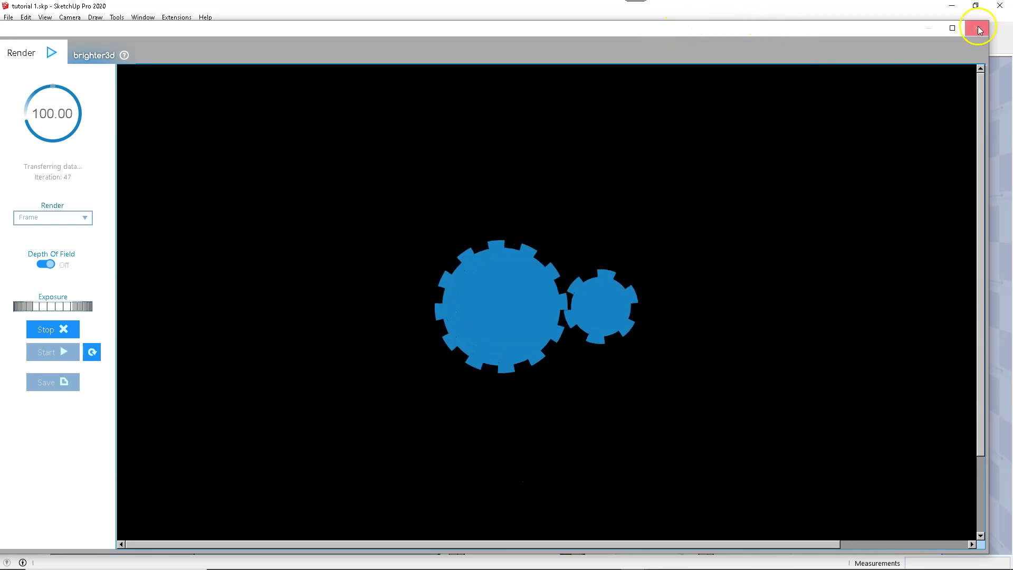
{"action": "mouse_move", "coordinate": [892, 32]}
{"action": "left_mouse_down"}
{"action": "mouse_move", "coordinate": [831, 232]}
{"action": "mouse_move", "coordinate": [814, 446]}
{"action": "mouse_move", "coordinate": [827, 482]}
{"action": "left_mouse_up"}
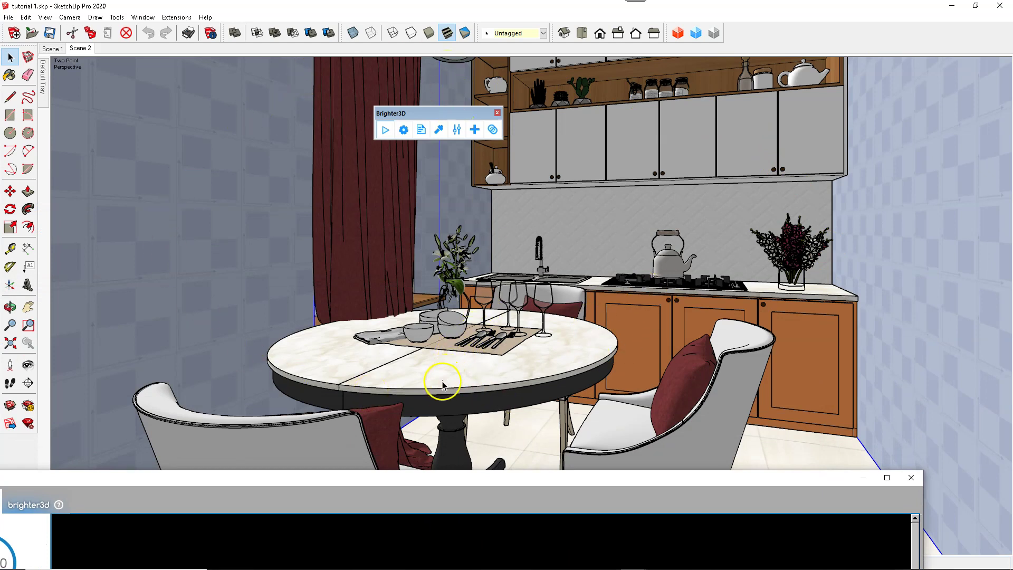
{"action": "left_click_drag", "start_coordinate": [405, 479], "coordinate": [460, 27]}
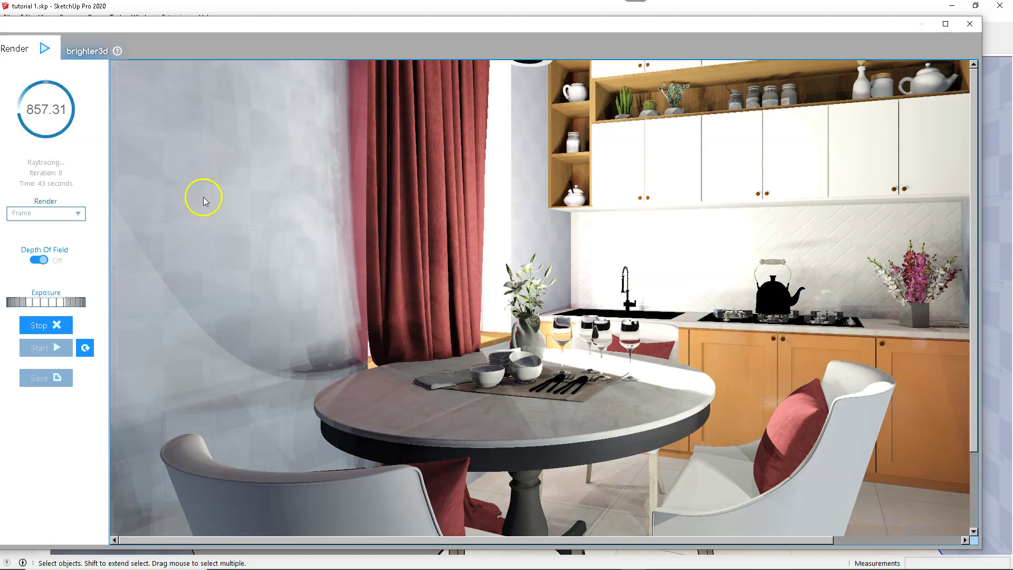
Step: Lower the exposure of the rendered image to -2.1, then close the render window
{"action": "mouse_move", "coordinate": [226, 132]}
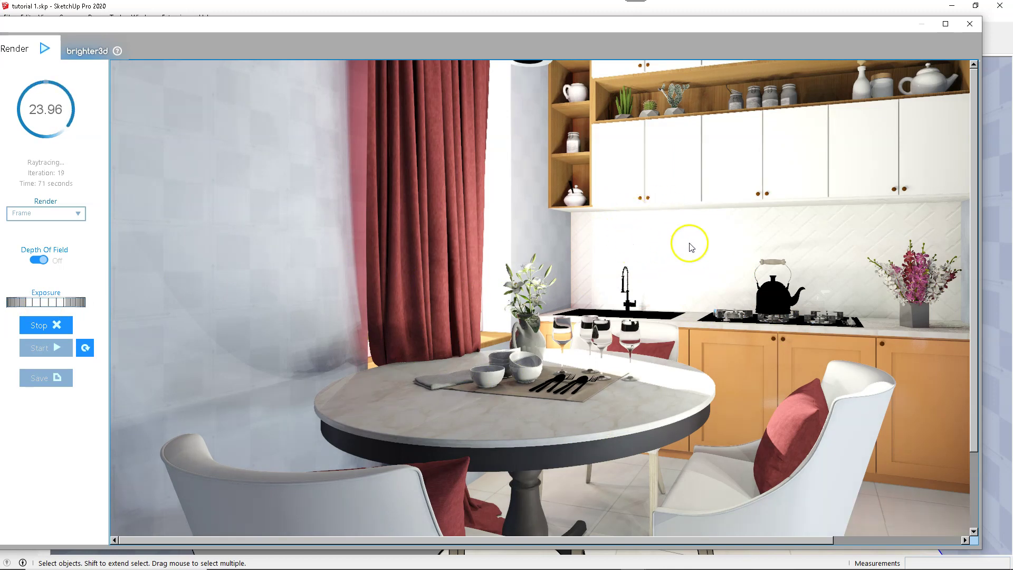
{"action": "left_click", "coordinate": [58, 302]}
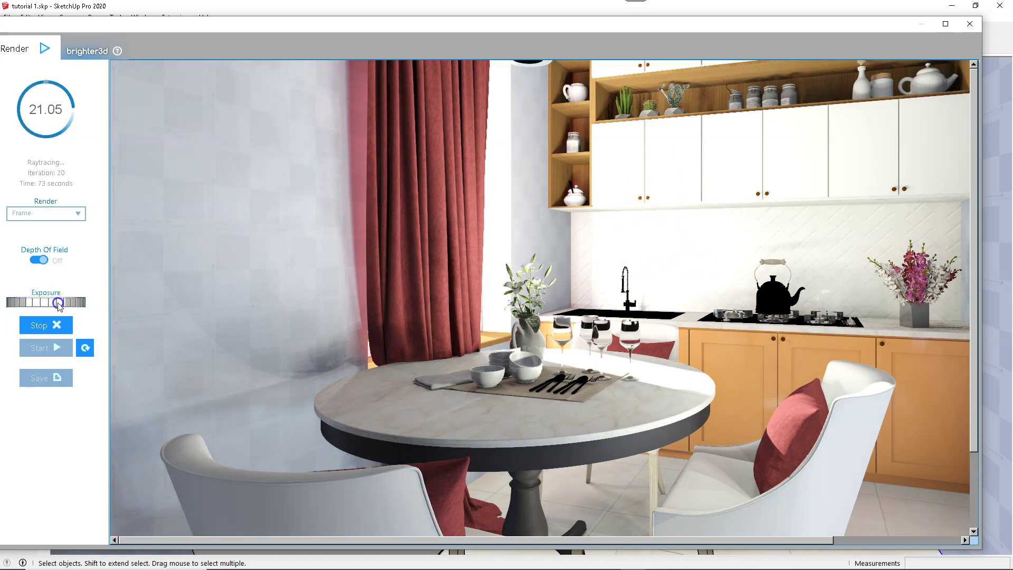
{"action": "left_click_drag", "start_coordinate": [58, 303], "coordinate": [51, 302]}
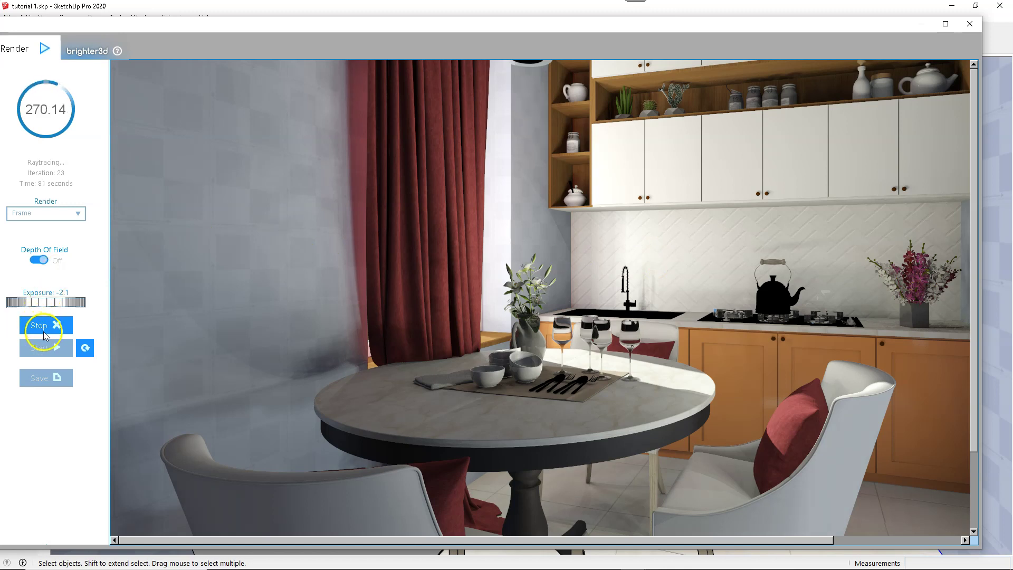
{"action": "left_click", "coordinate": [865, 11]}
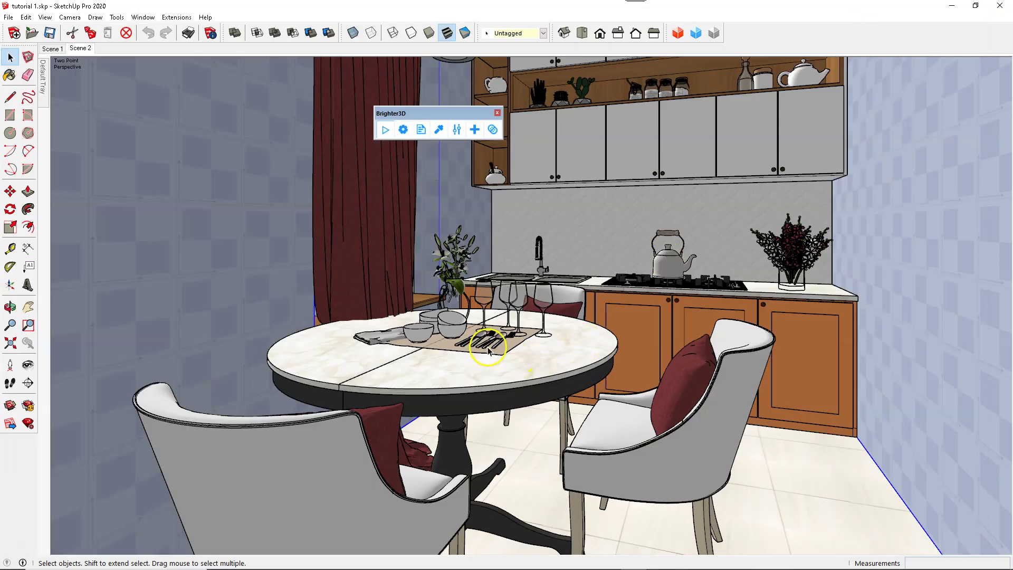
Step: Pick the material of the cutlery on the table and open it in the Brighter3D material editor
{"action": "scroll", "coordinate": [488, 349], "scroll_direction": "up", "scroll_amount": 3}
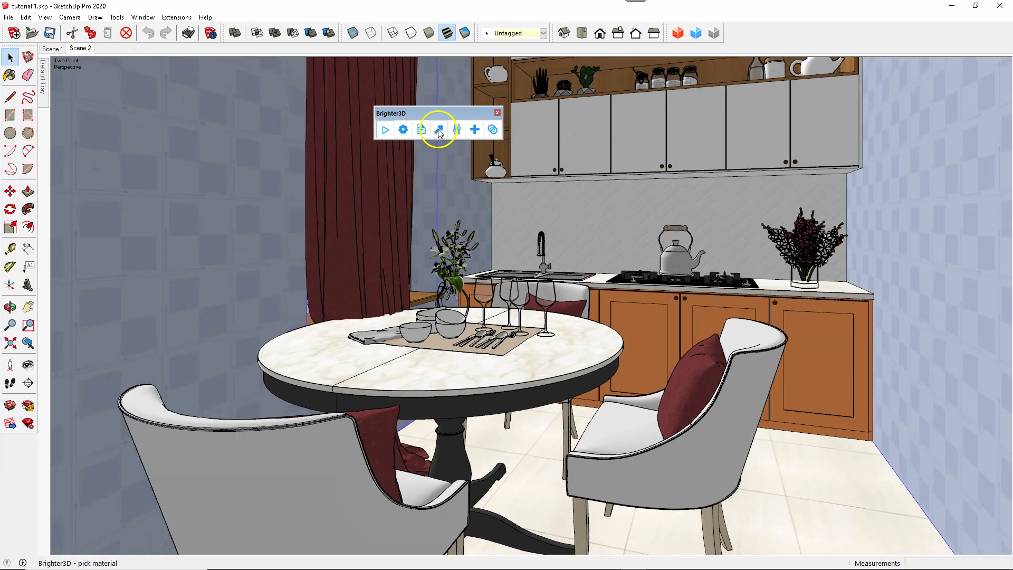
{"action": "left_click", "coordinate": [438, 130]}
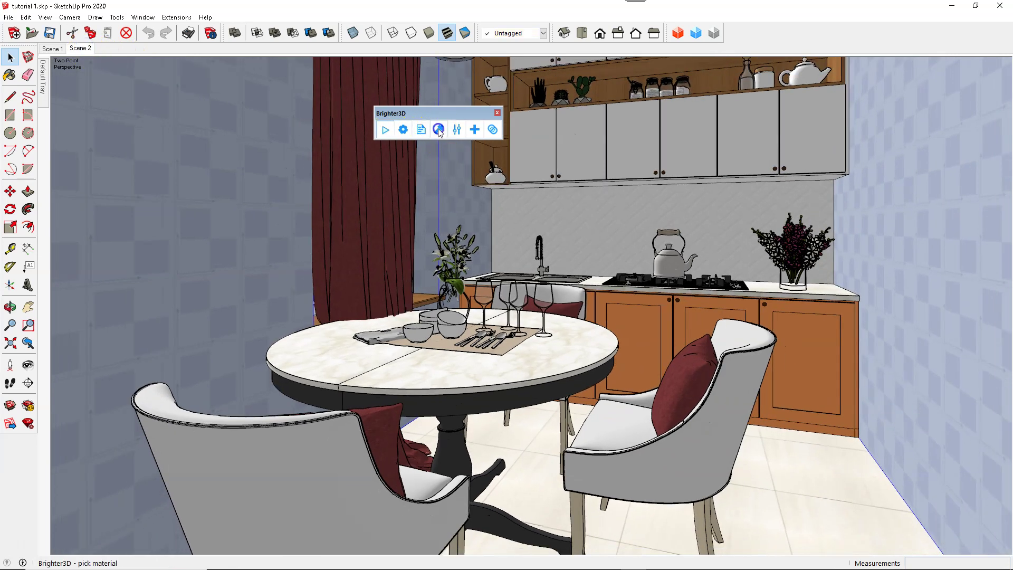
{"action": "left_click", "coordinate": [451, 227]}
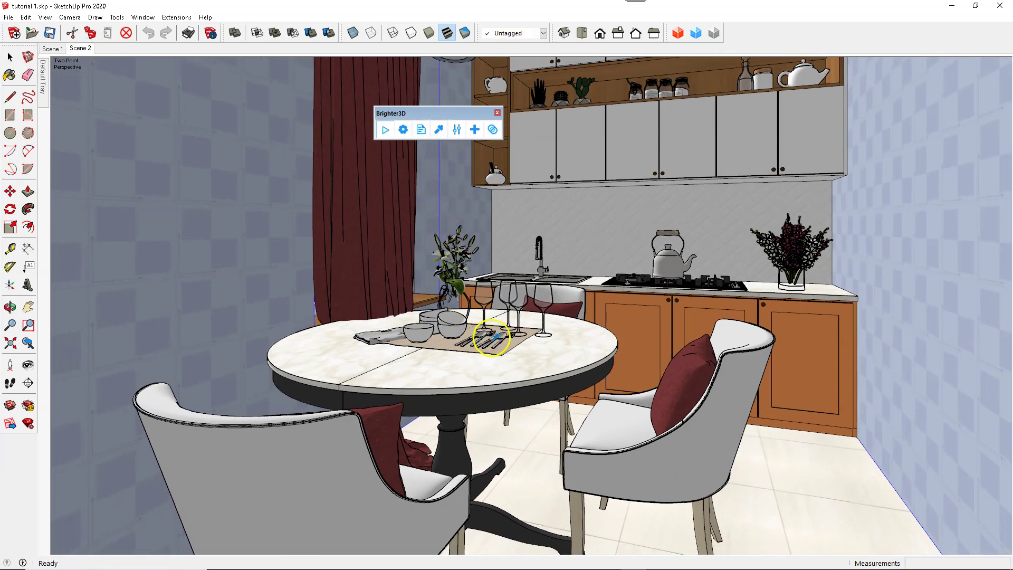
{"action": "left_click", "coordinate": [500, 334]}
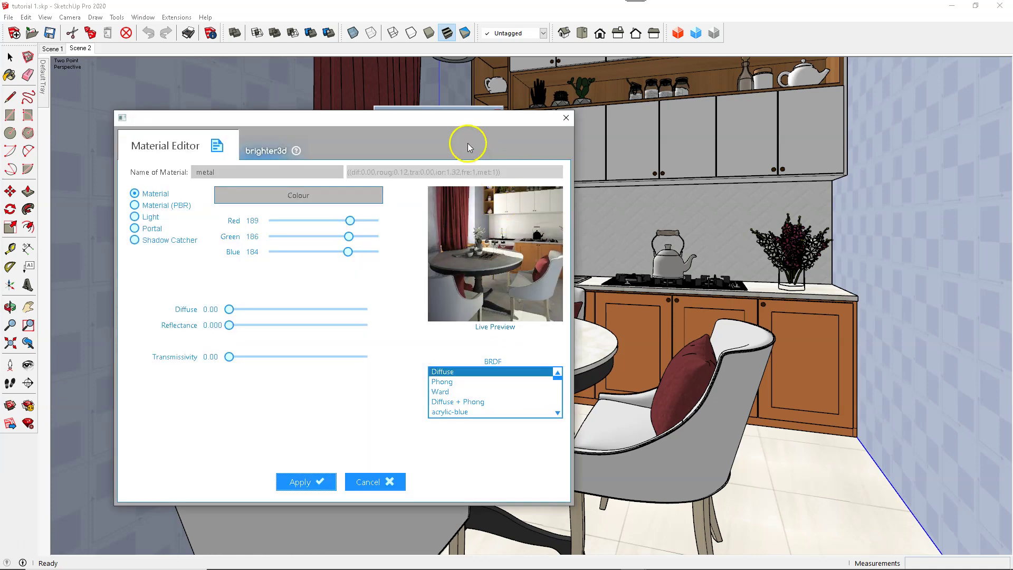
{"action": "left_click_drag", "start_coordinate": [451, 125], "coordinate": [480, 244]}
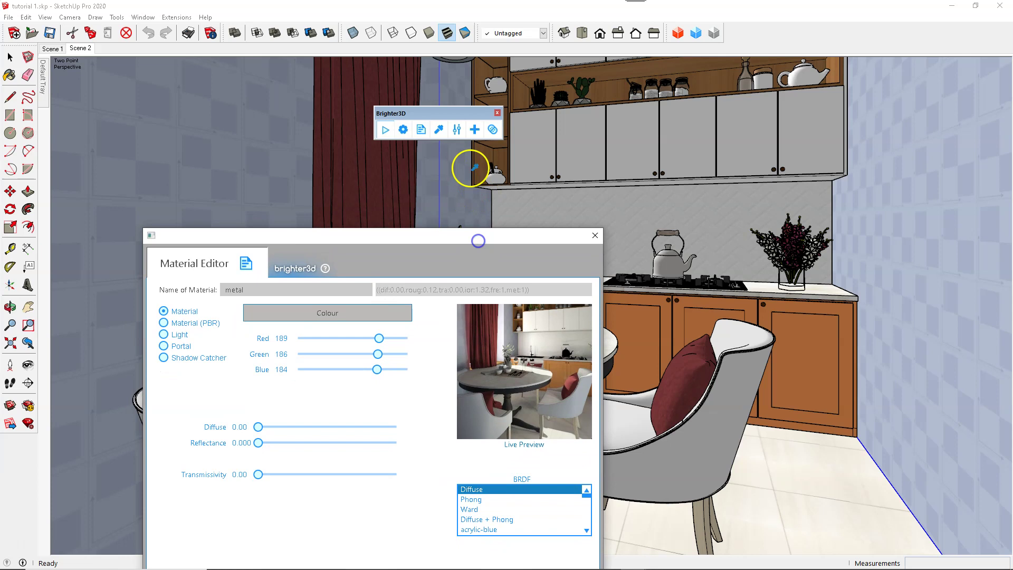
{"action": "left_click", "coordinate": [439, 131]}
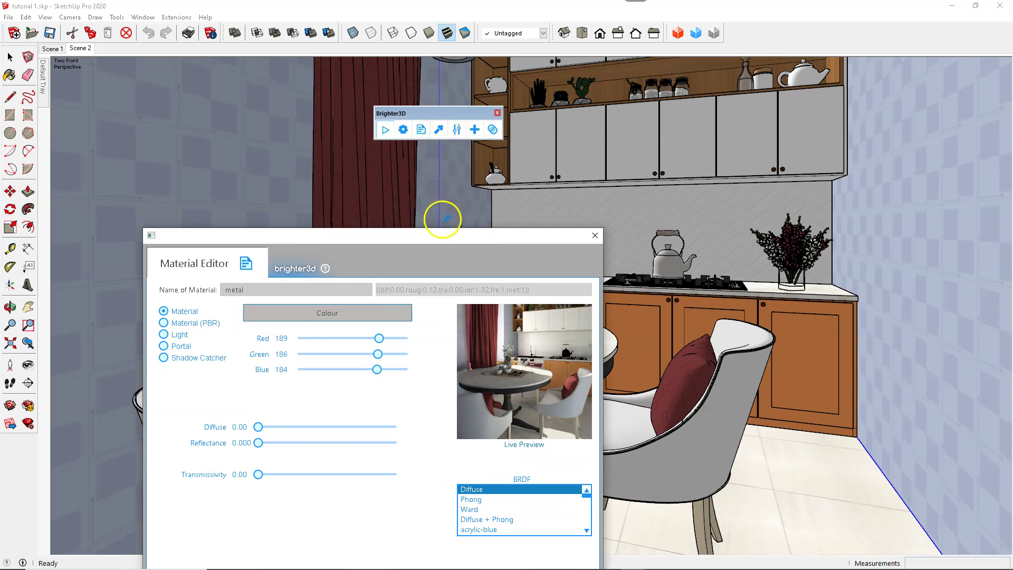
{"action": "left_click_drag", "start_coordinate": [438, 240], "coordinate": [437, 202]}
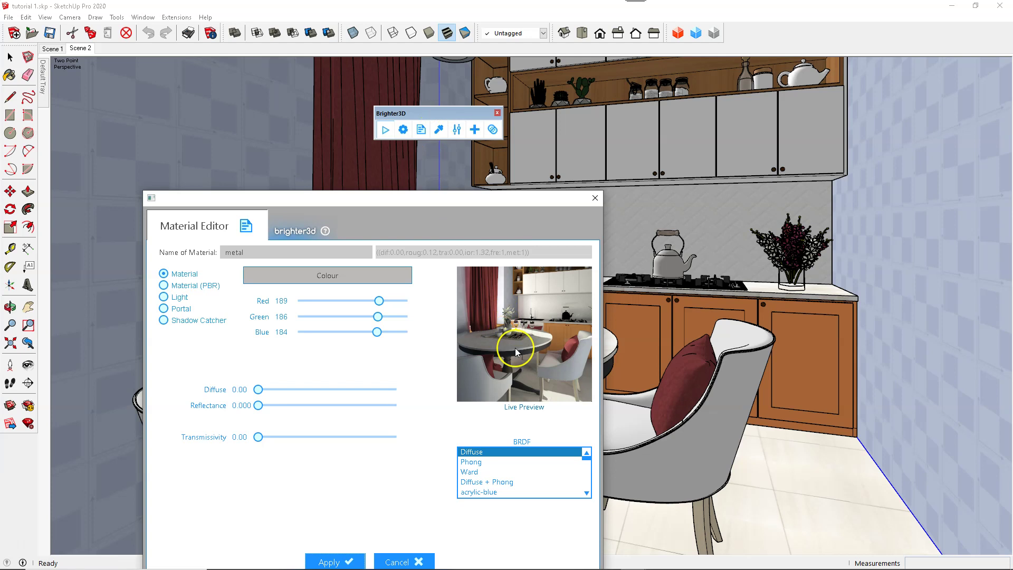
Step: Set the cutlery metal's reflectance to 0.051 while checking the cutlery in the live preview
{"action": "scroll", "coordinate": [516, 349], "scroll_direction": "up", "scroll_amount": 5}
{"action": "mouse_move", "coordinate": [505, 344]}
{"action": "left_mouse_down"}
{"action": "mouse_move", "coordinate": [538, 323]}
{"action": "mouse_move", "coordinate": [493, 339]}
{"action": "mouse_move", "coordinate": [524, 343]}
{"action": "left_mouse_up"}
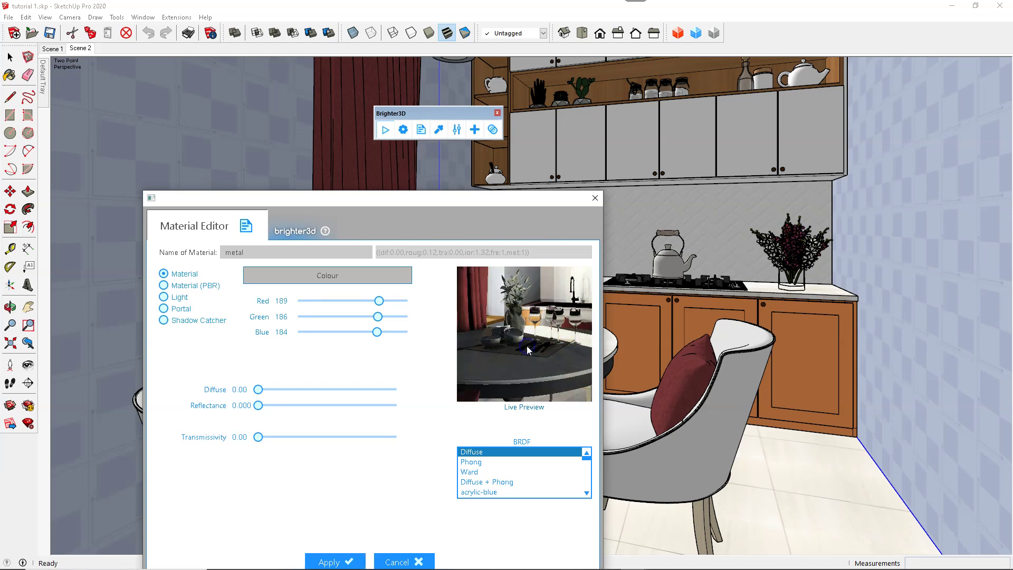
{"action": "scroll", "coordinate": [555, 365], "scroll_direction": "up", "scroll_amount": 4}
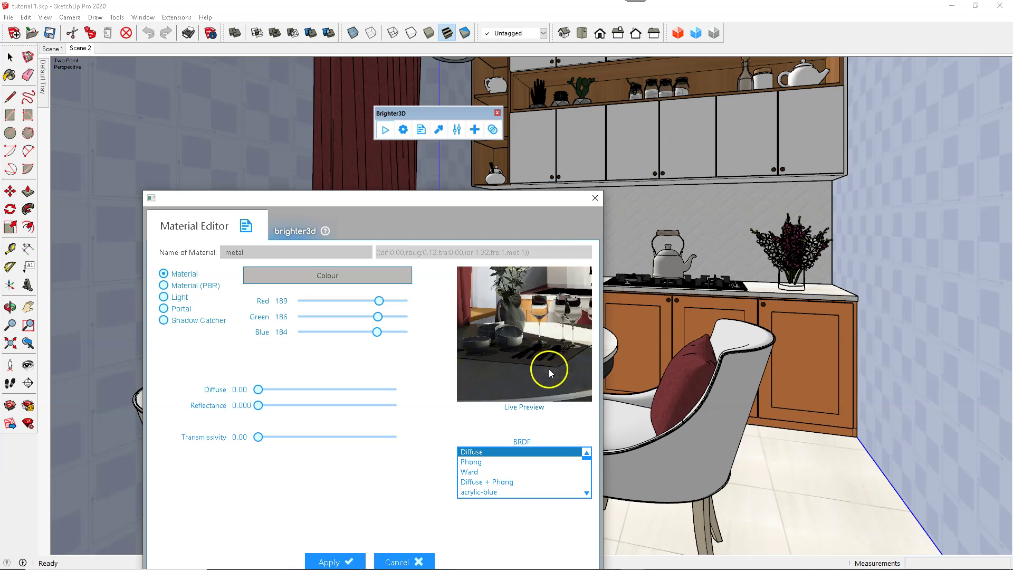
{"action": "scroll", "coordinate": [529, 360], "scroll_direction": "up", "scroll_amount": 3}
{"action": "left_click_drag", "start_coordinate": [529, 360], "coordinate": [510, 342]}
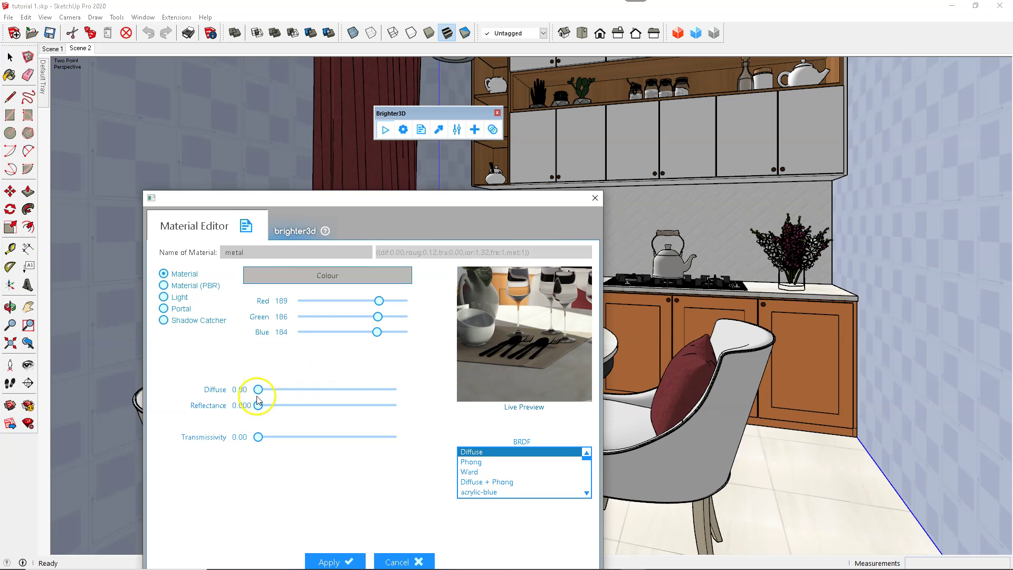
{"action": "left_click_drag", "start_coordinate": [255, 408], "coordinate": [257, 409]}
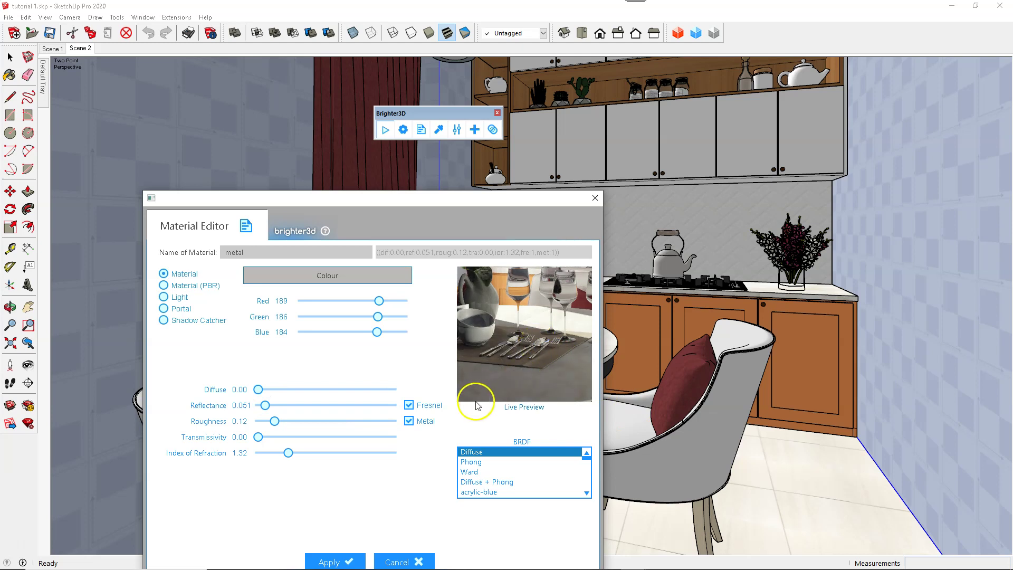
Step: Try the cutlery metal without the Metal and Fresnel options, then turn both back on
{"action": "left_click", "coordinate": [409, 420]}
{"action": "left_click", "coordinate": [409, 406]}
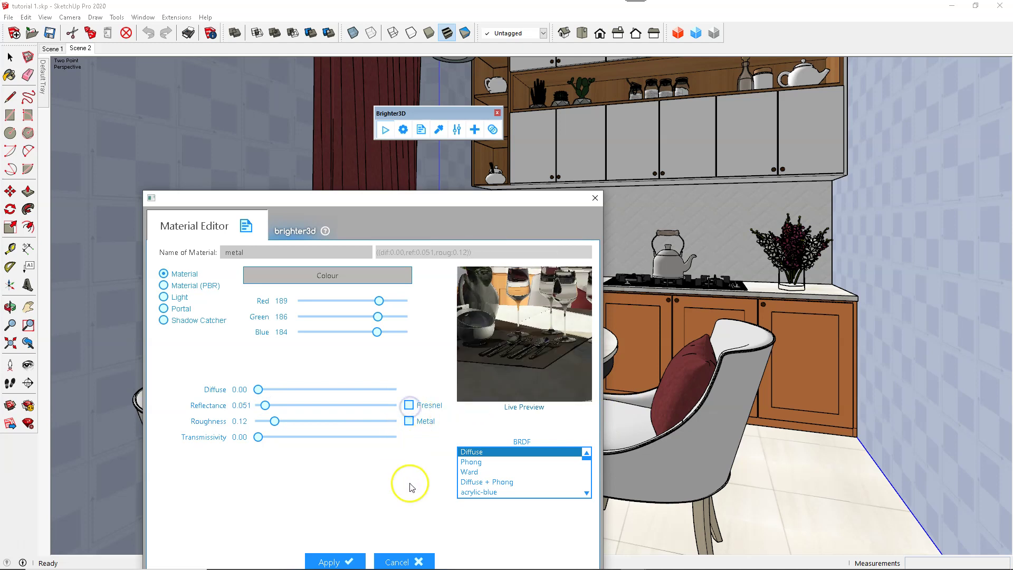
{"action": "left_click", "coordinate": [409, 405]}
{"action": "left_click", "coordinate": [409, 421]}
Step: Darken the cutlery metal's colour to red 128, green 130 and blue 128
{"action": "left_click_drag", "start_coordinate": [508, 353], "coordinate": [527, 352]}
{"action": "scroll", "coordinate": [527, 352], "scroll_direction": "up", "scroll_amount": 6}
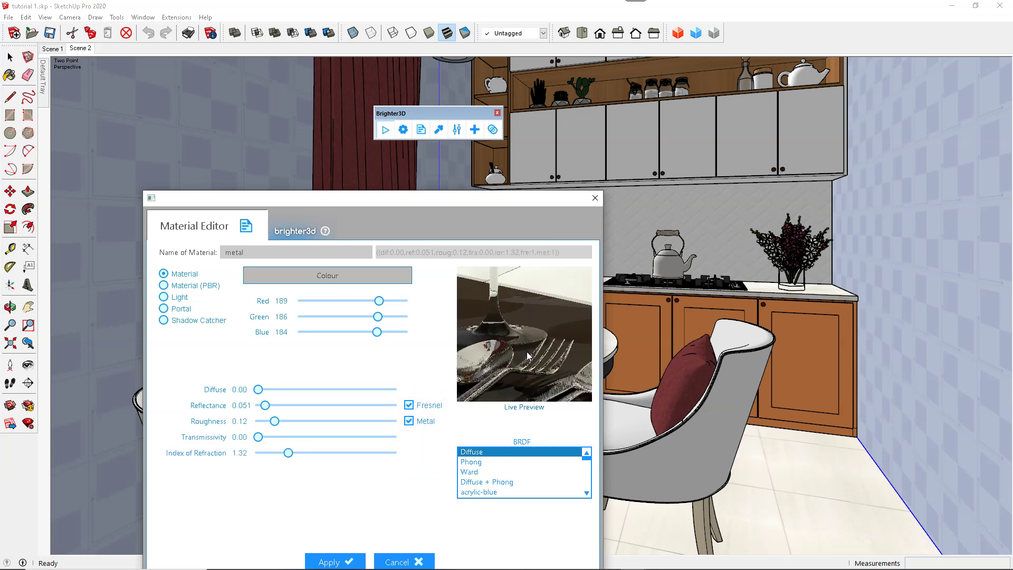
{"action": "scroll", "coordinate": [528, 352], "scroll_direction": "up", "scroll_amount": 3}
{"action": "scroll", "coordinate": [528, 352], "scroll_direction": "down", "scroll_amount": 8}
{"action": "left_click_drag", "start_coordinate": [527, 352], "coordinate": [568, 351]}
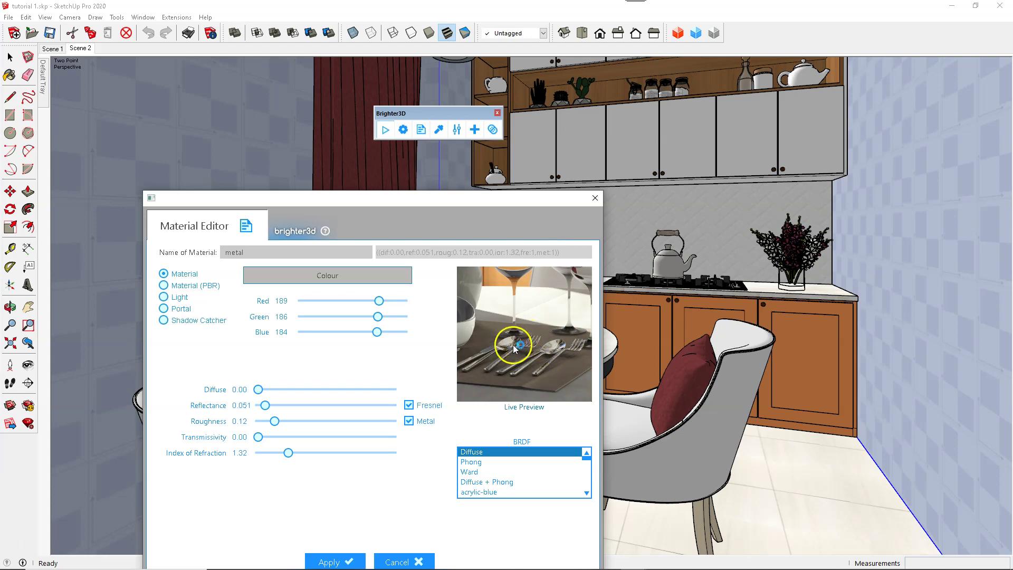
{"action": "left_click", "coordinate": [378, 331]}
{"action": "left_click_drag", "start_coordinate": [361, 332], "coordinate": [354, 301]}
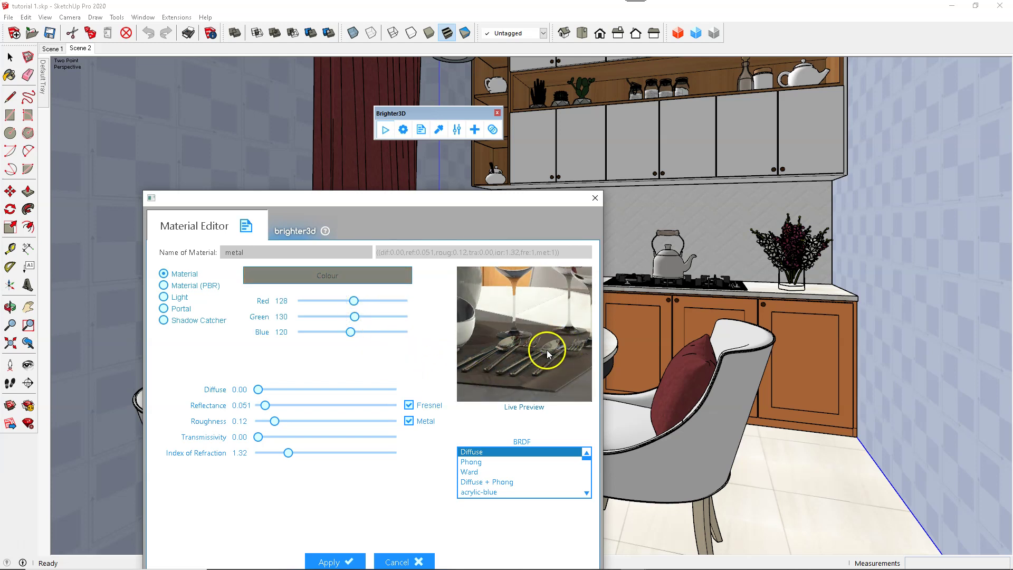
{"action": "left_click_drag", "start_coordinate": [354, 334], "coordinate": [355, 334]}
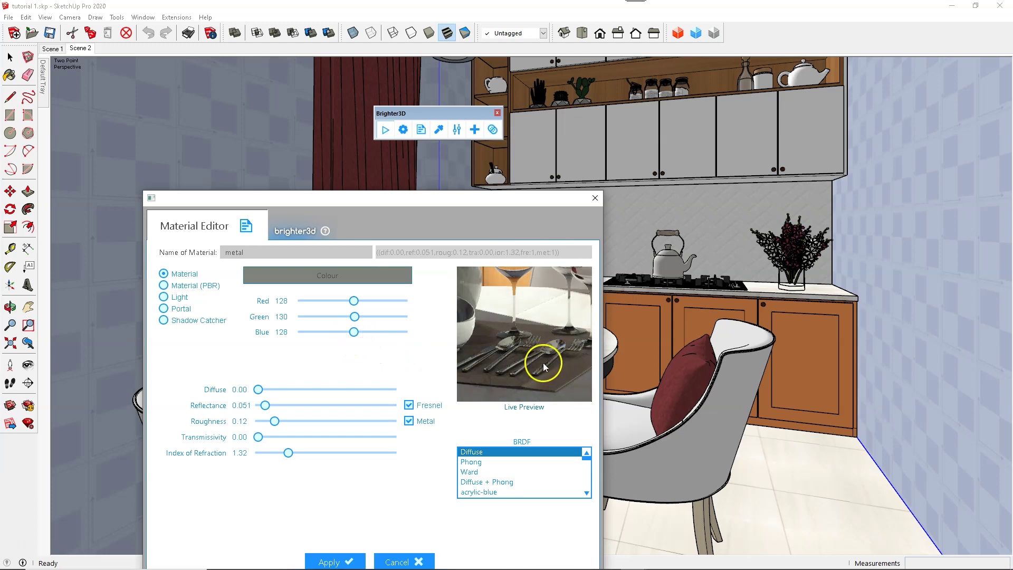
Step: Lighten the cutlery metal's colour to red 191, green 190 and blue 190, and raise its reflectance to about 0.15
{"action": "left_click_drag", "start_coordinate": [353, 301], "coordinate": [382, 301]}
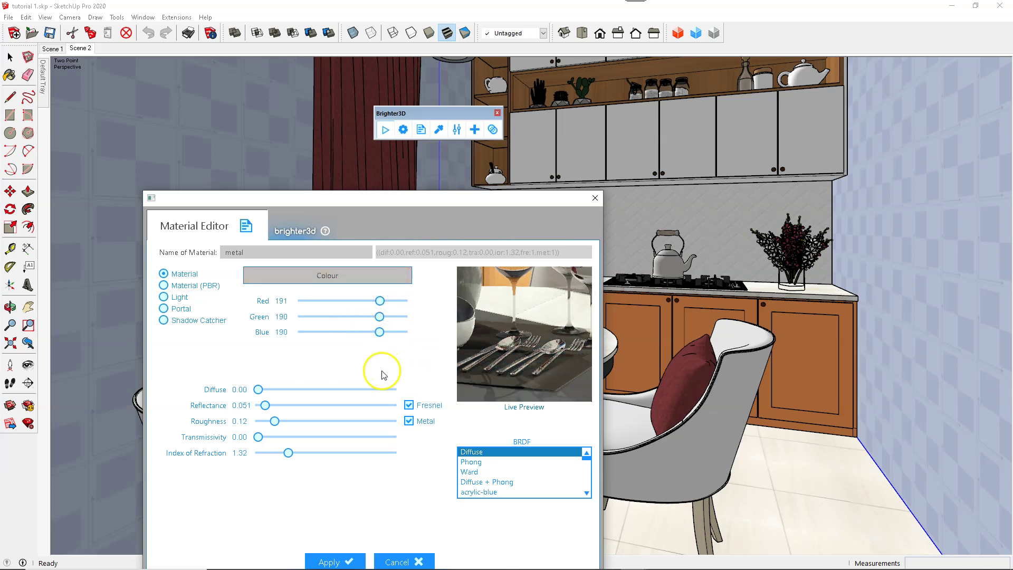
{"action": "left_click_drag", "start_coordinate": [265, 405], "coordinate": [322, 407]}
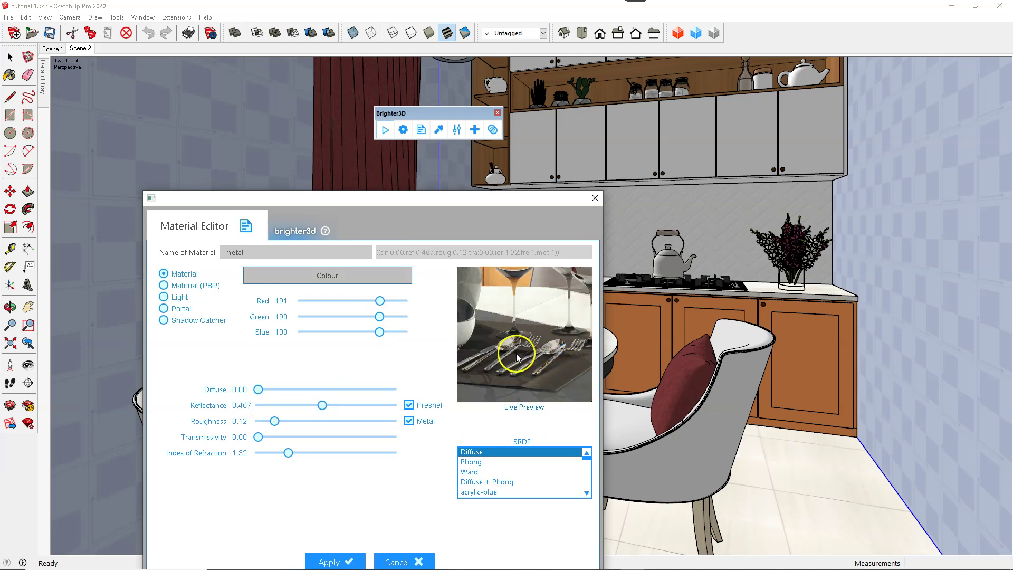
{"action": "left_click_drag", "start_coordinate": [322, 406], "coordinate": [280, 408]}
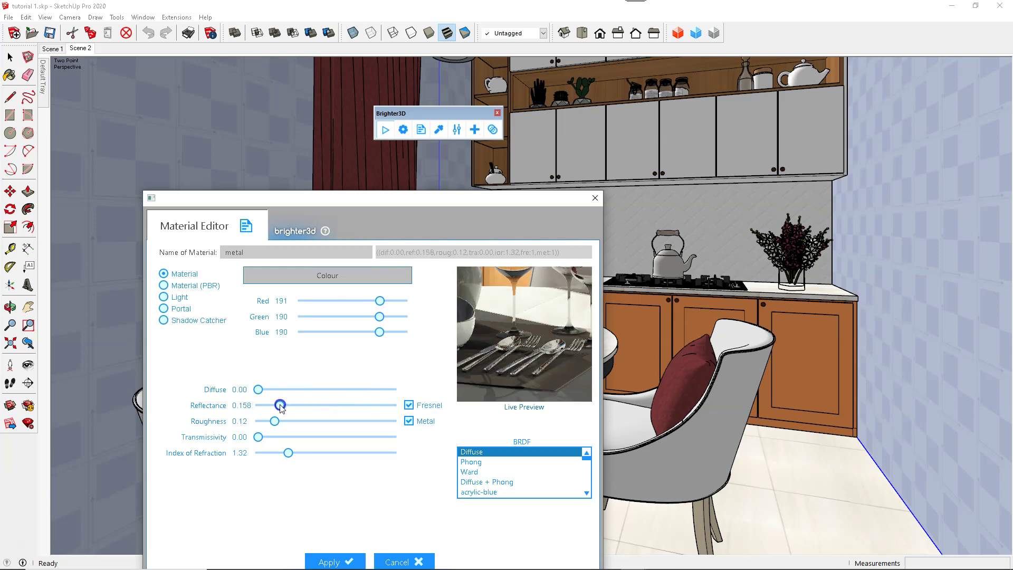
Step: Set the cutlery metal's diffuse to 0.12 and its reflectance to 0.020
{"action": "left_click", "coordinate": [268, 397]}
{"action": "left_click", "coordinate": [262, 390]}
{"action": "left_click_drag", "start_coordinate": [264, 391], "coordinate": [266, 391]}
{"action": "left_click", "coordinate": [361, 312]}
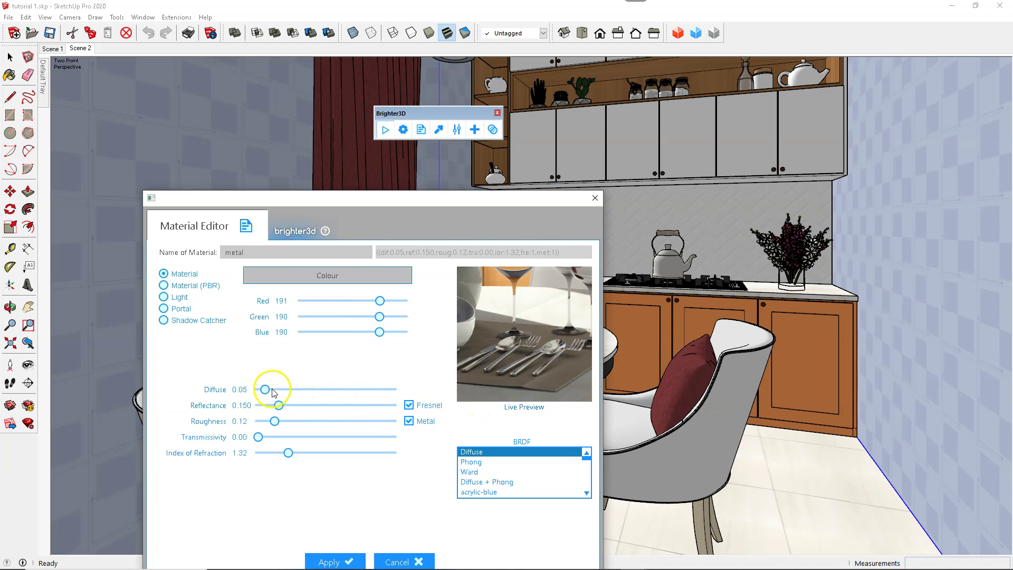
{"action": "left_click_drag", "start_coordinate": [369, 392], "coordinate": [270, 390]}
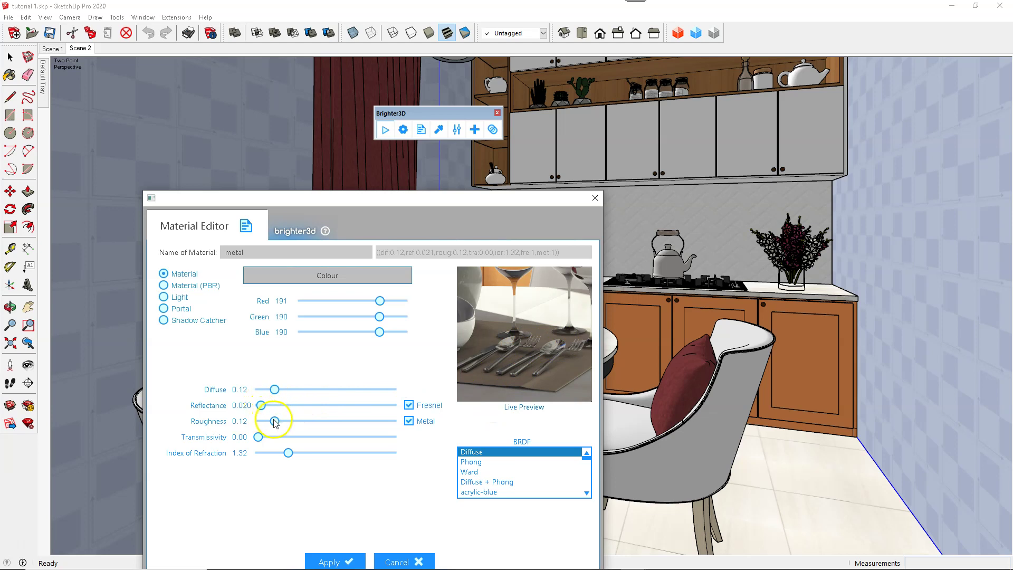
Step: Try a roughness of 0.65 on the cutlery metal, set it to 0.00 instead and apply the material
{"action": "left_click_drag", "start_coordinate": [320, 423], "coordinate": [348, 423]}
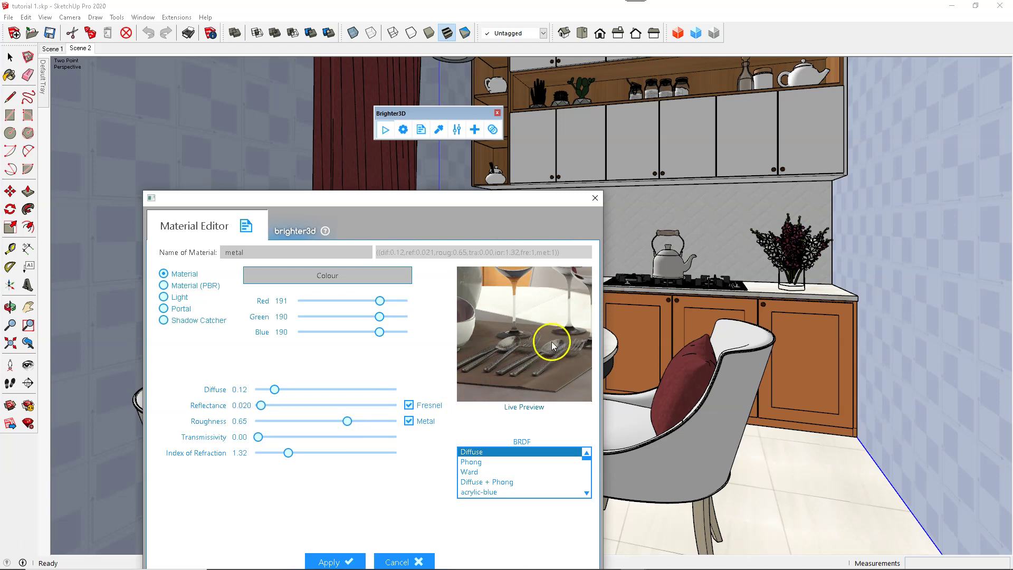
{"action": "left_click_drag", "start_coordinate": [316, 417], "coordinate": [232, 422]}
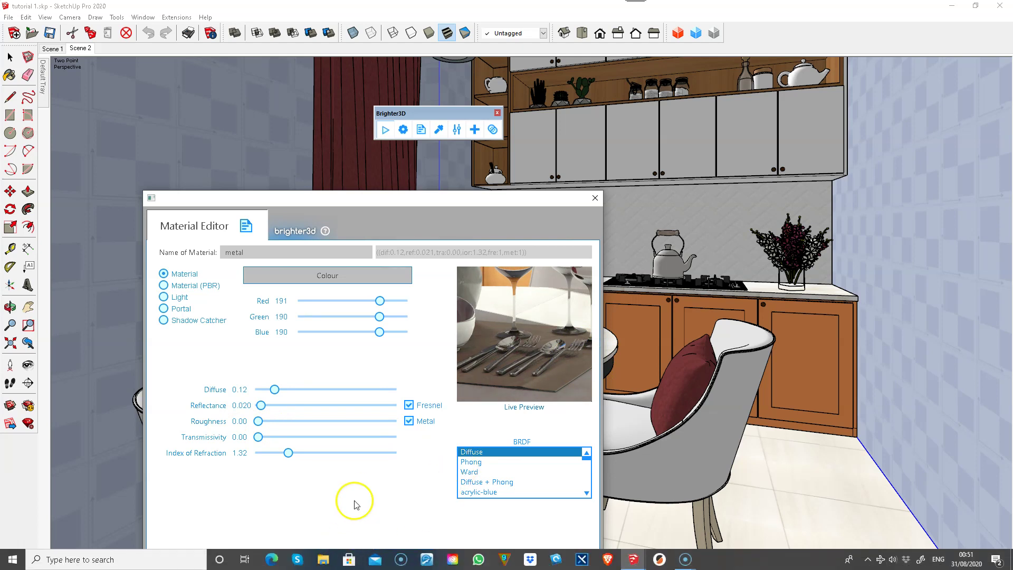
{"action": "left_click", "coordinate": [339, 562]}
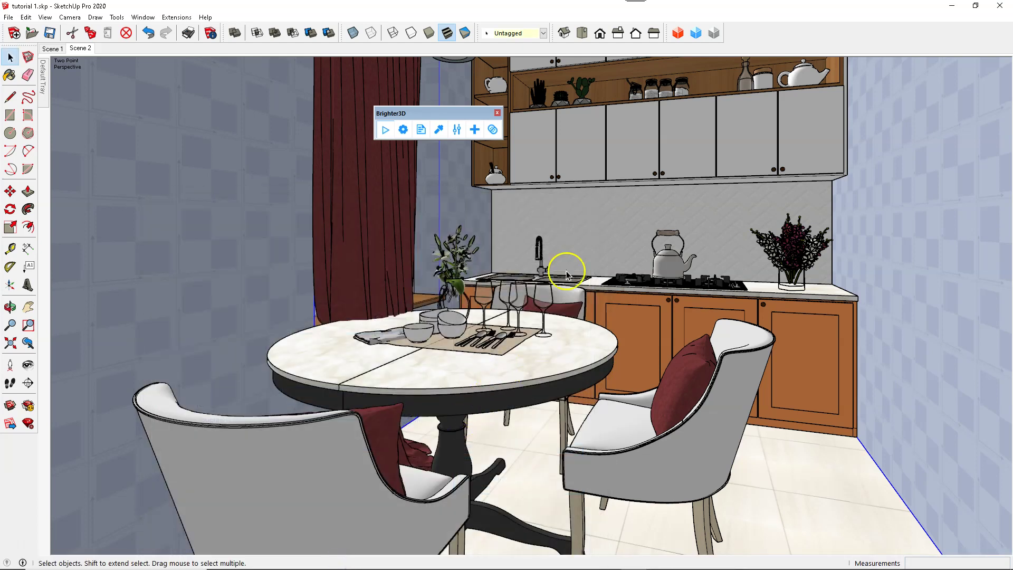
Step: Pick the dark wood of the table's rim and base and recolour it to red 255, green 255 and blue 217
{"action": "left_click", "coordinate": [437, 131]}
{"action": "left_click", "coordinate": [502, 385]}
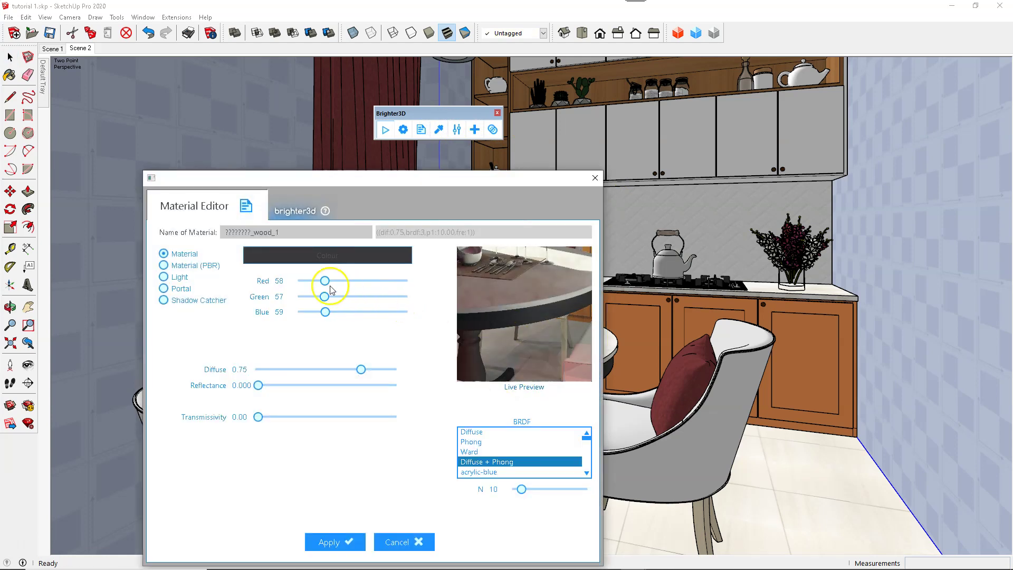
{"action": "left_click_drag", "start_coordinate": [325, 280], "coordinate": [419, 296]}
{"action": "left_click_drag", "start_coordinate": [325, 312], "coordinate": [394, 313]}
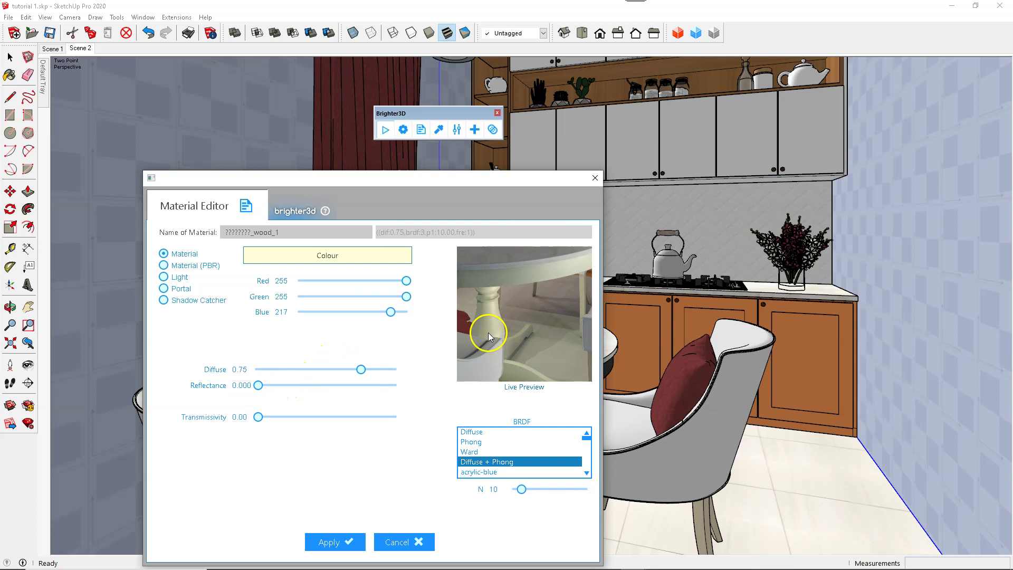
Step: Give the table base wood reflectance 0.331 and diffuse 0.66, compare the Diffuse BRDF, and apply it with Diffuse + Phong
{"action": "left_click_drag", "start_coordinate": [258, 385], "coordinate": [299, 387]}
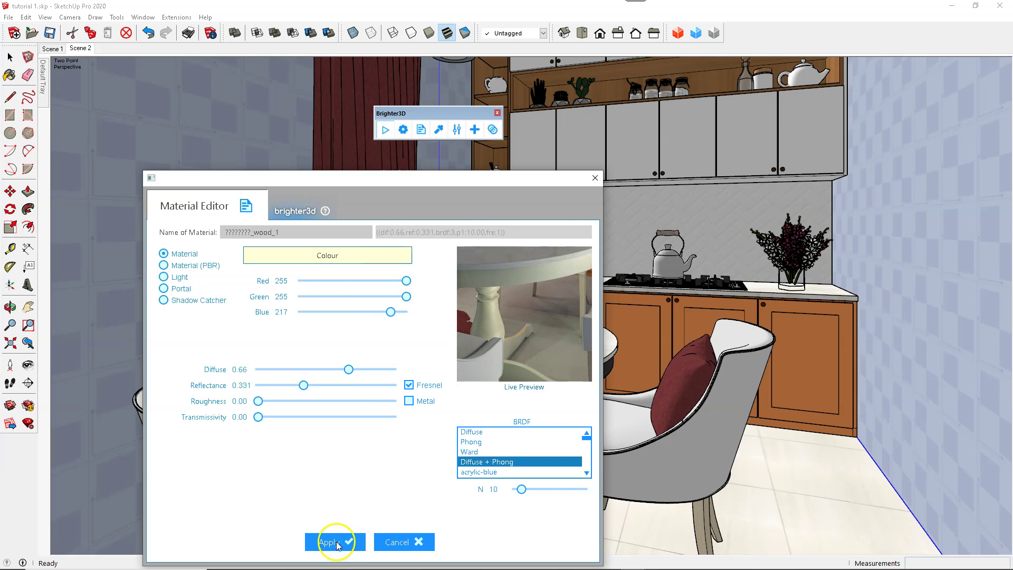
{"action": "left_click", "coordinate": [481, 433]}
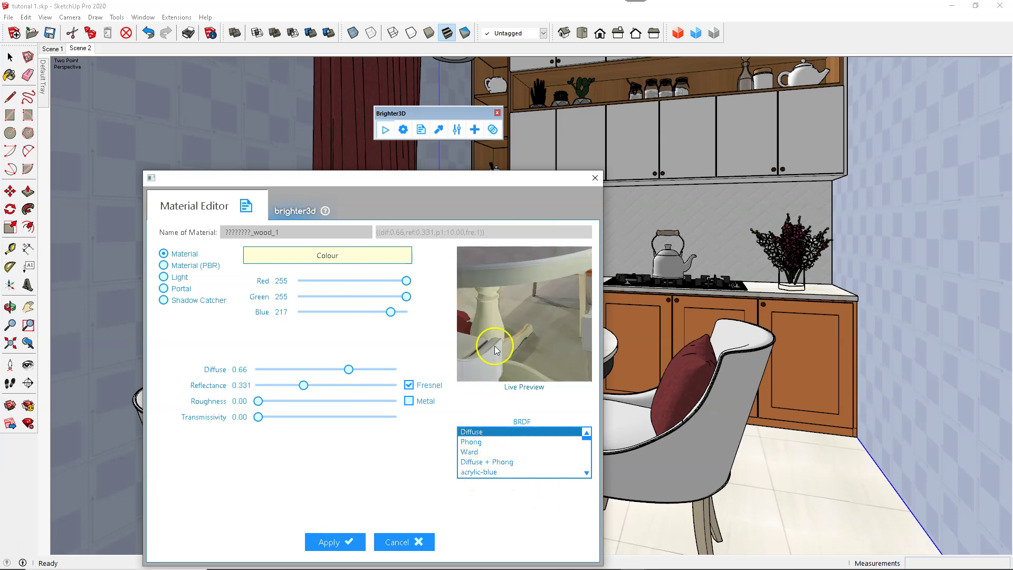
{"action": "left_click", "coordinate": [470, 463]}
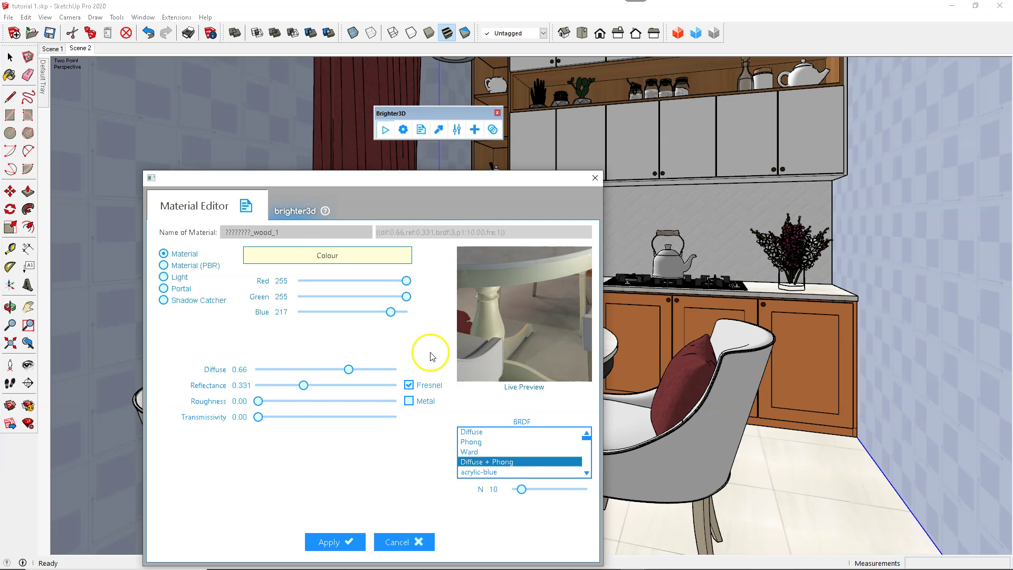
{"action": "left_click", "coordinate": [332, 542]}
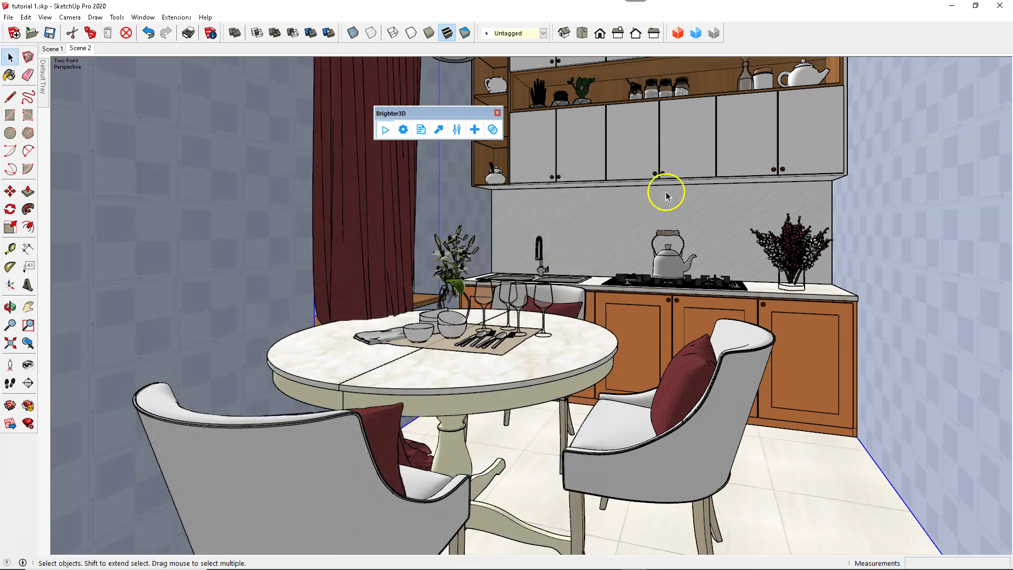
Step: Pick the tabletop stone material, set its reflectance to 0.018 while checking the live preview, and apply it
{"action": "left_click", "coordinate": [439, 129]}
{"action": "left_click", "coordinate": [497, 373]}
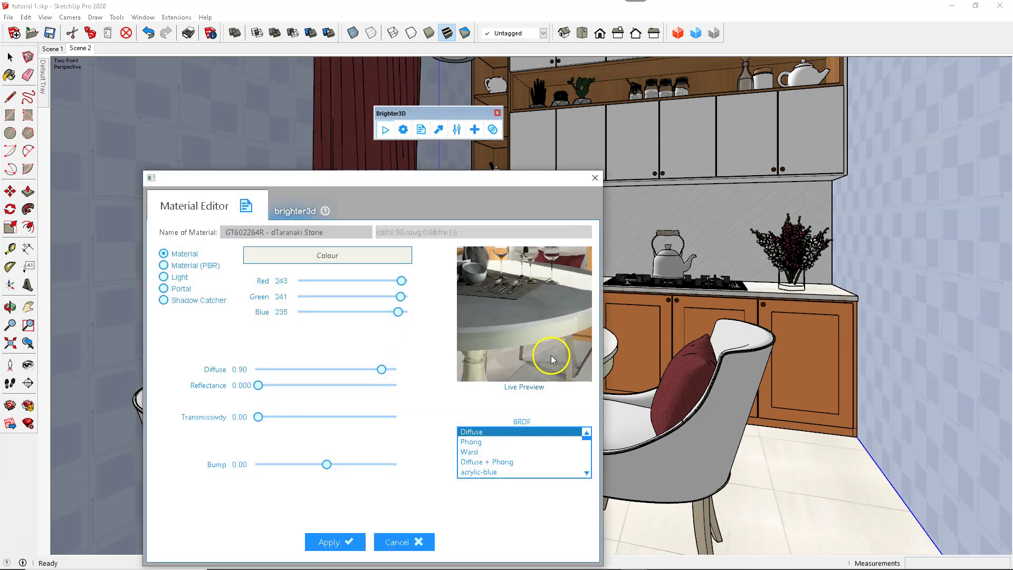
{"action": "left_click_drag", "start_coordinate": [525, 314], "coordinate": [537, 319]}
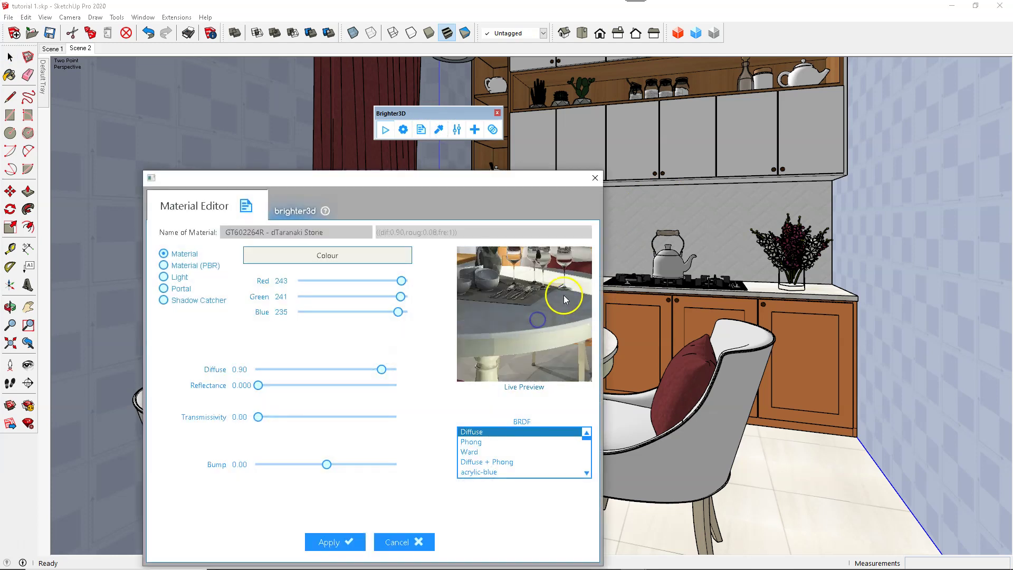
{"action": "mouse_move", "coordinate": [253, 390]}
{"action": "left_mouse_down"}
{"action": "mouse_move", "coordinate": [269, 389]}
{"action": "mouse_move", "coordinate": [260, 388]}
{"action": "left_mouse_up"}
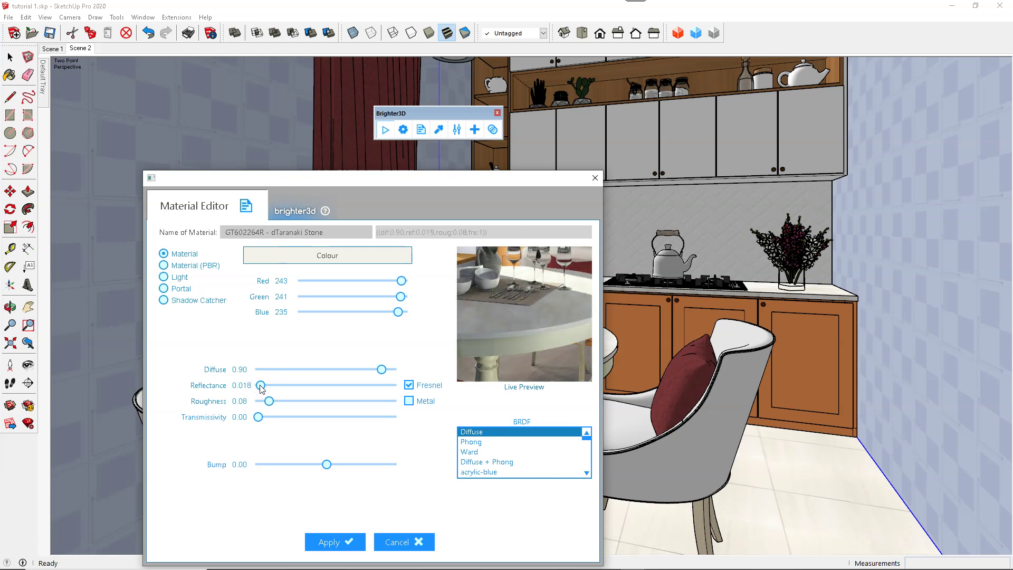
{"action": "left_click_drag", "start_coordinate": [540, 323], "coordinate": [542, 327]}
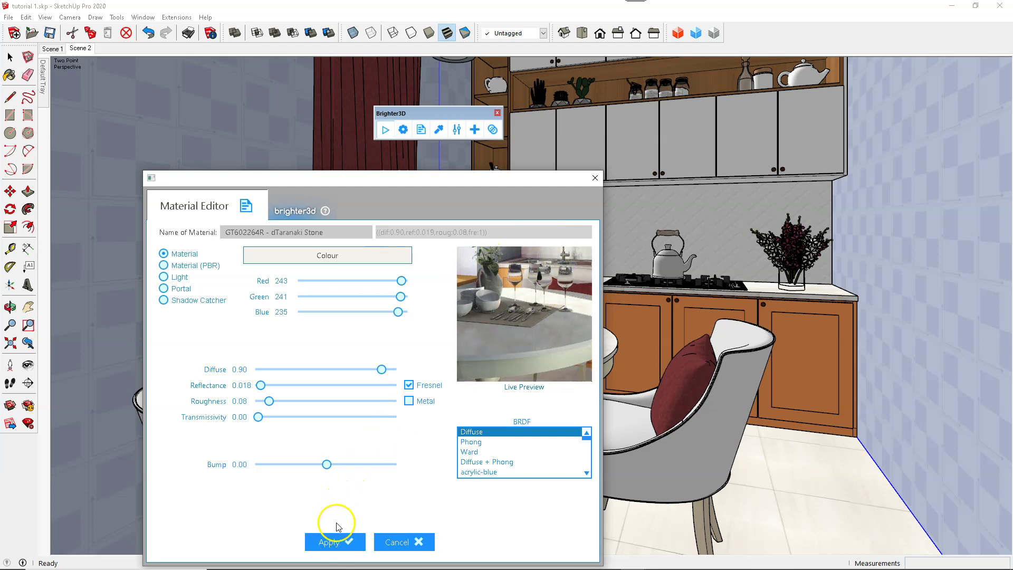
{"action": "left_click", "coordinate": [333, 543]}
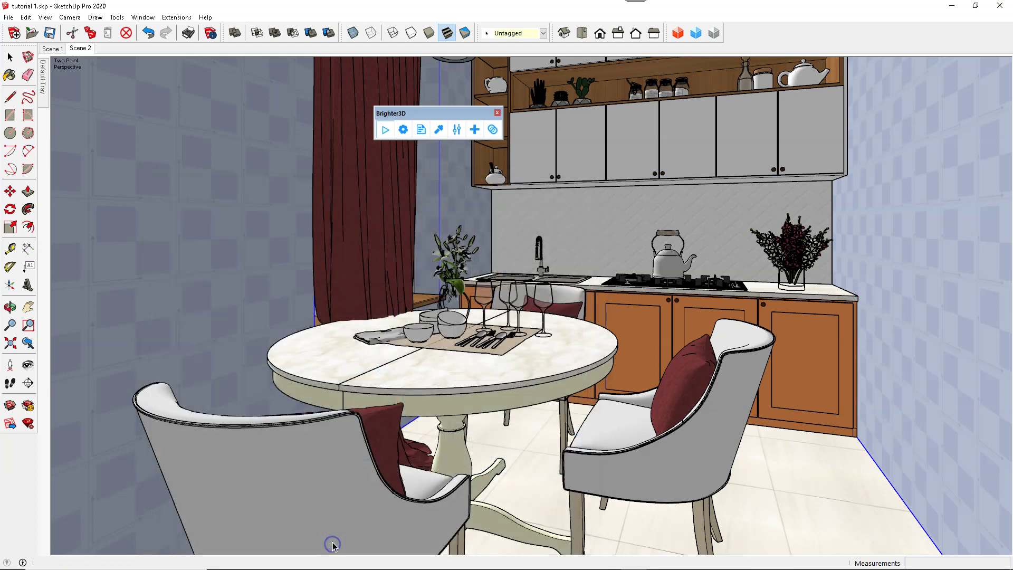
Step: Pick the kettle's metal, frame the kettle in the live preview, and set diffuse to 0.04 and reflectance to 0.154
{"action": "left_click", "coordinate": [439, 129]}
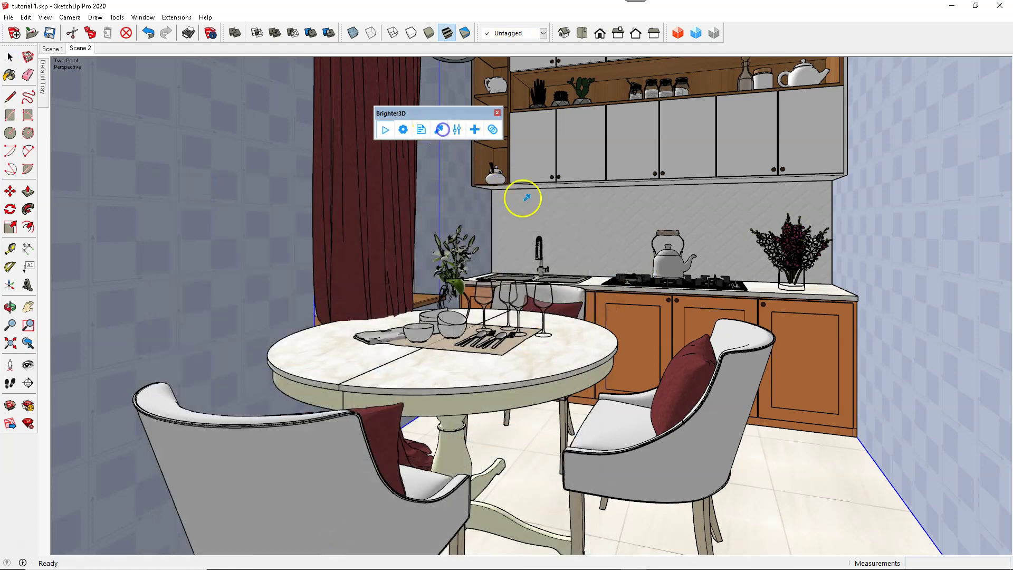
{"action": "left_click", "coordinate": [669, 266]}
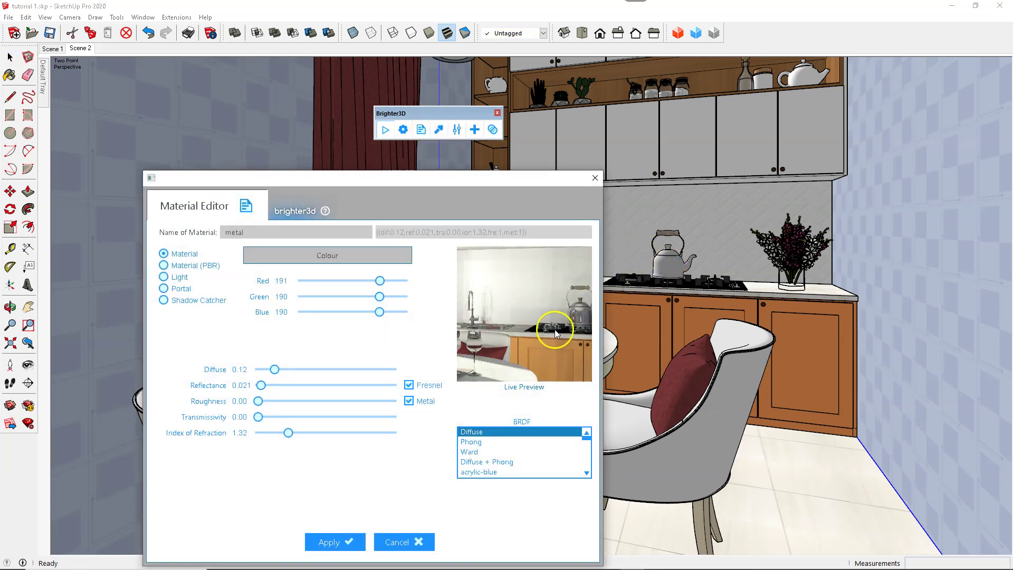
{"action": "left_click_drag", "start_coordinate": [522, 336], "coordinate": [523, 321]}
{"action": "scroll", "coordinate": [561, 327], "scroll_direction": "up", "scroll_amount": 5}
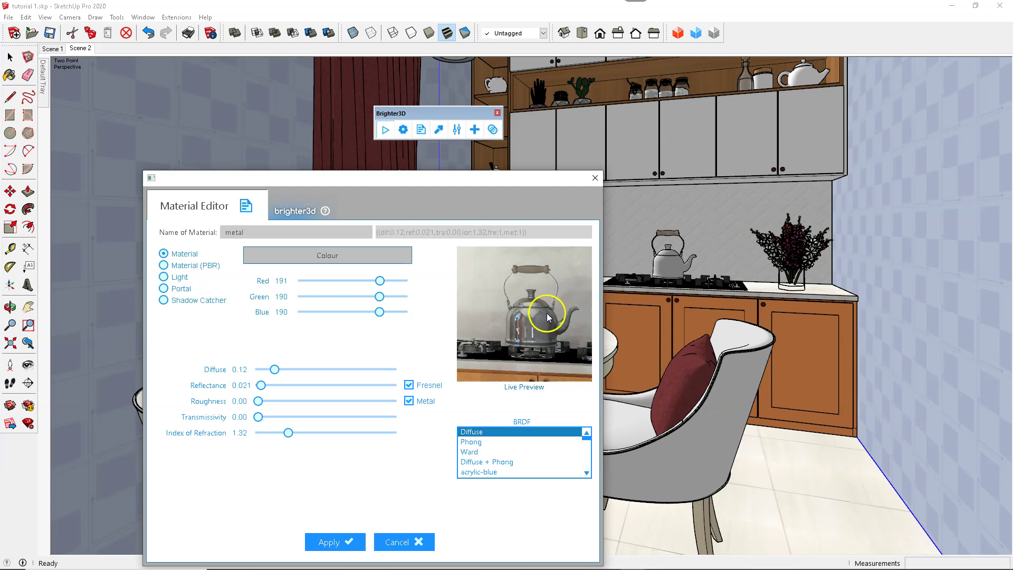
{"action": "mouse_move", "coordinate": [265, 388]}
{"action": "left_mouse_down"}
{"action": "mouse_move", "coordinate": [278, 388]}
{"action": "mouse_move", "coordinate": [264, 373]}
{"action": "left_mouse_up"}
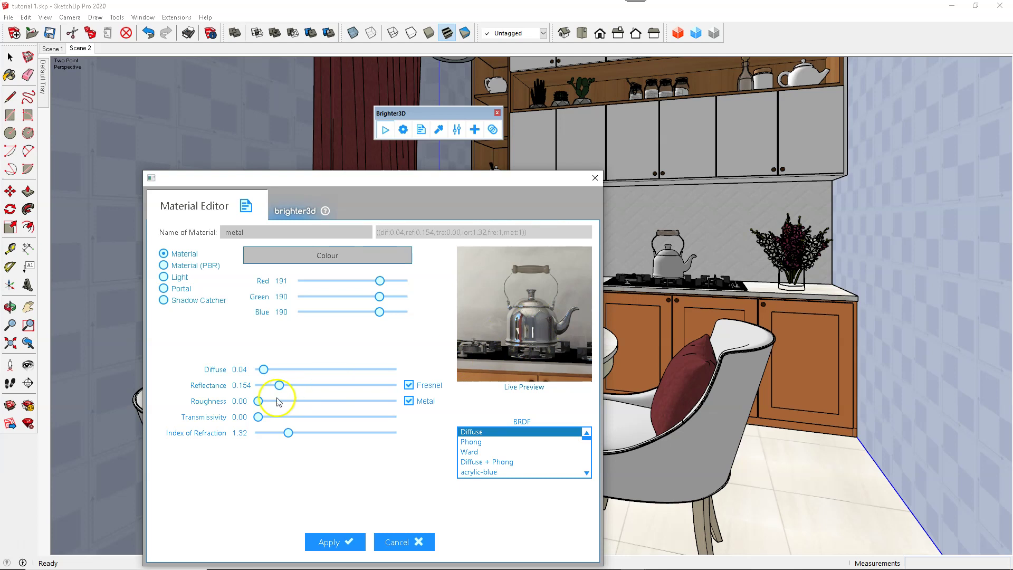
Step: Set the kettle metal's roughness to 0.23, reflectance to 0.349 and diffuse to 0.03
{"action": "left_click_drag", "start_coordinate": [268, 402], "coordinate": [288, 402]}
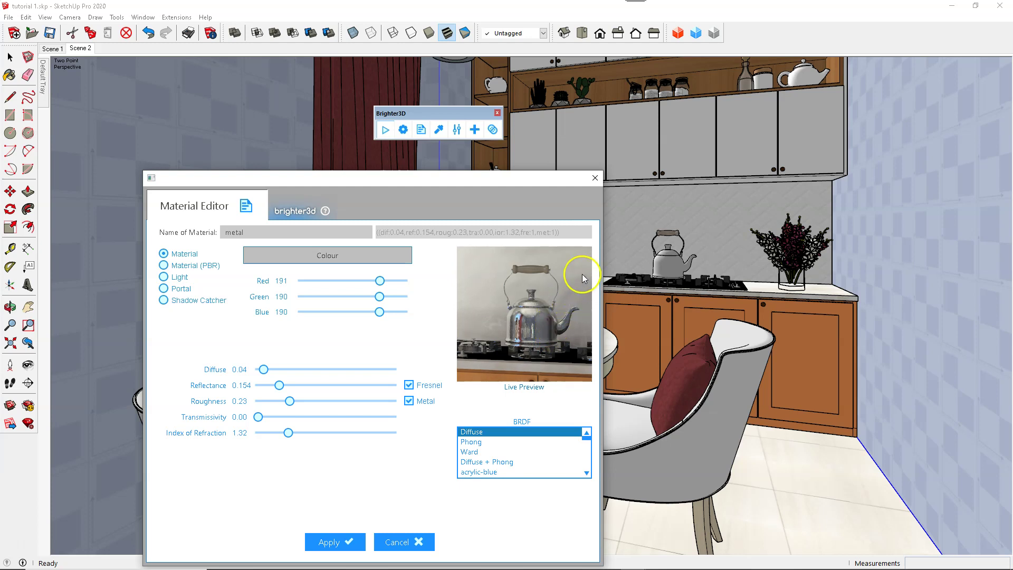
{"action": "left_click_drag", "start_coordinate": [285, 386], "coordinate": [306, 387]}
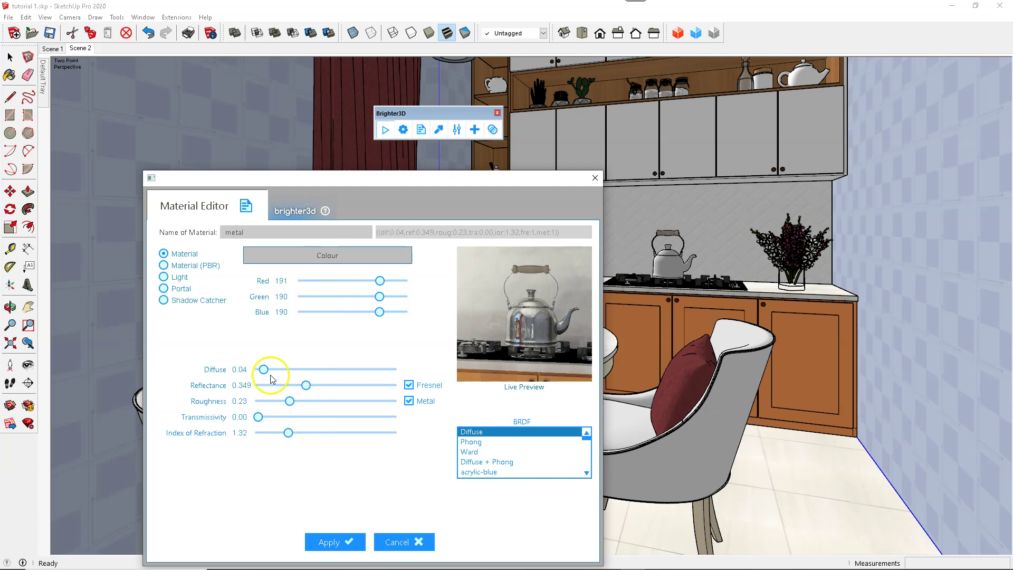
{"action": "left_click_drag", "start_coordinate": [265, 370], "coordinate": [263, 371]}
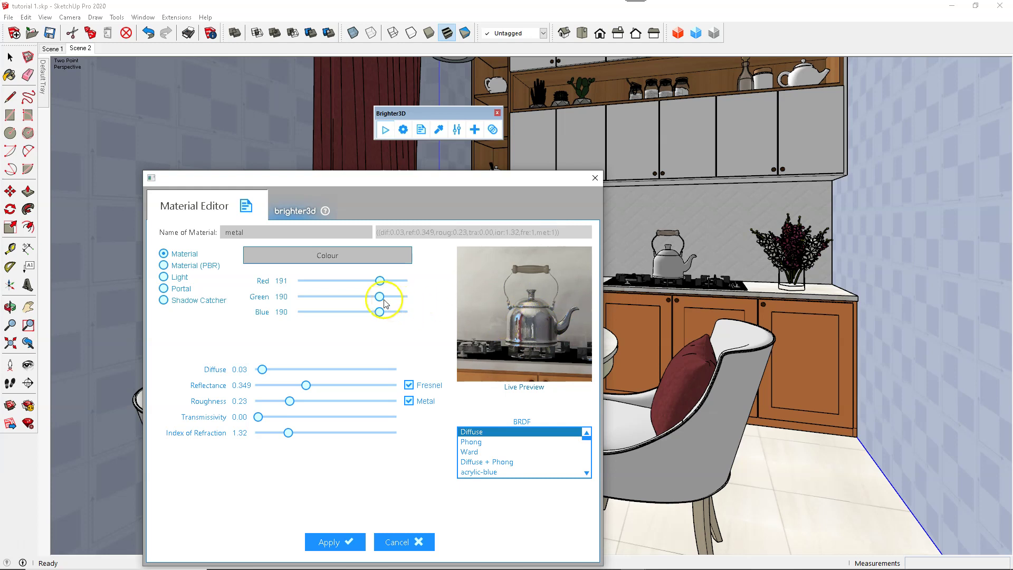
Step: Try full white on the kettle metal, settle on red 217, green 218, blue 219 with reflectance 0.162, and apply it
{"action": "mouse_move", "coordinate": [387, 298]}
{"action": "left_mouse_down"}
{"action": "mouse_move", "coordinate": [387, 281]}
{"action": "mouse_move", "coordinate": [389, 315]}
{"action": "left_mouse_up"}
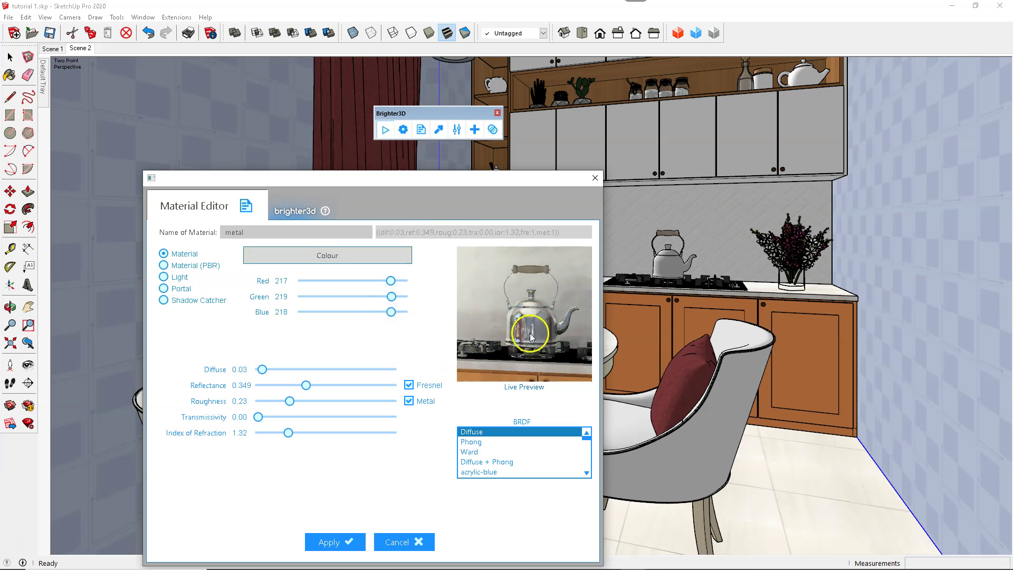
{"action": "left_click_drag", "start_coordinate": [392, 298], "coordinate": [409, 277]}
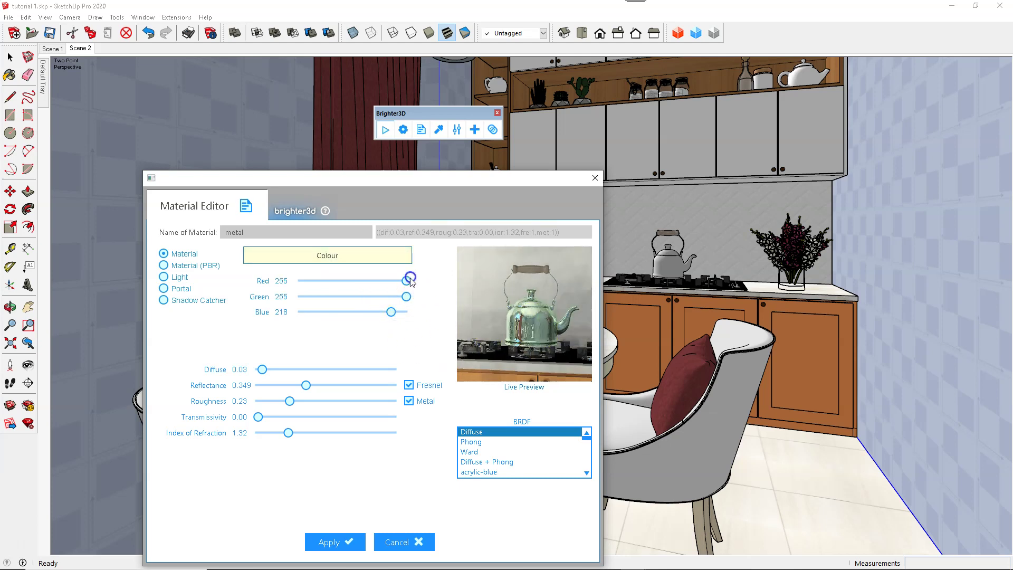
{"action": "left_click_drag", "start_coordinate": [398, 311], "coordinate": [417, 314]}
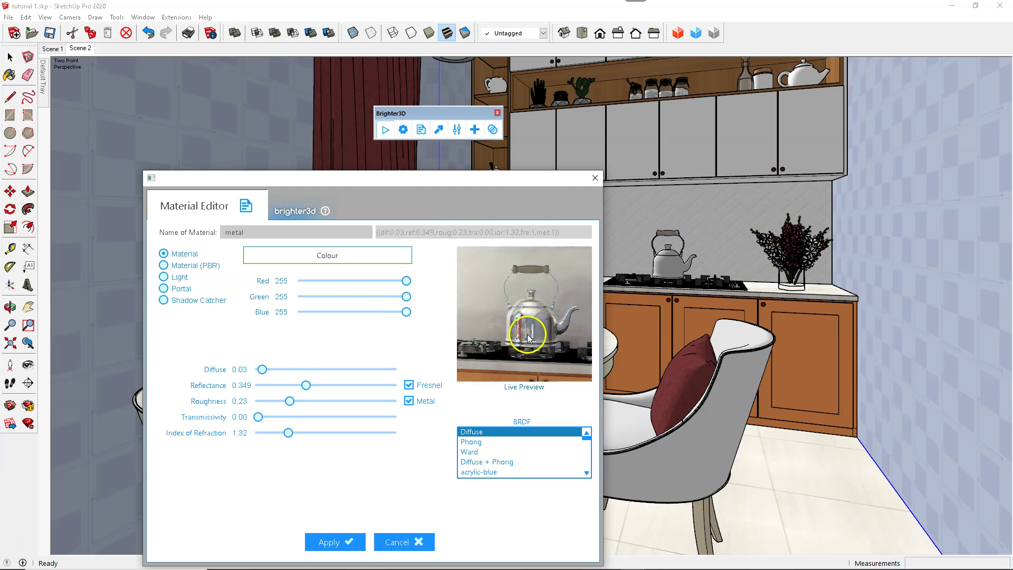
{"action": "mouse_move", "coordinate": [396, 312]}
{"action": "left_mouse_down"}
{"action": "mouse_move", "coordinate": [386, 312]}
{"action": "mouse_move", "coordinate": [392, 281]}
{"action": "mouse_move", "coordinate": [392, 313]}
{"action": "left_mouse_up"}
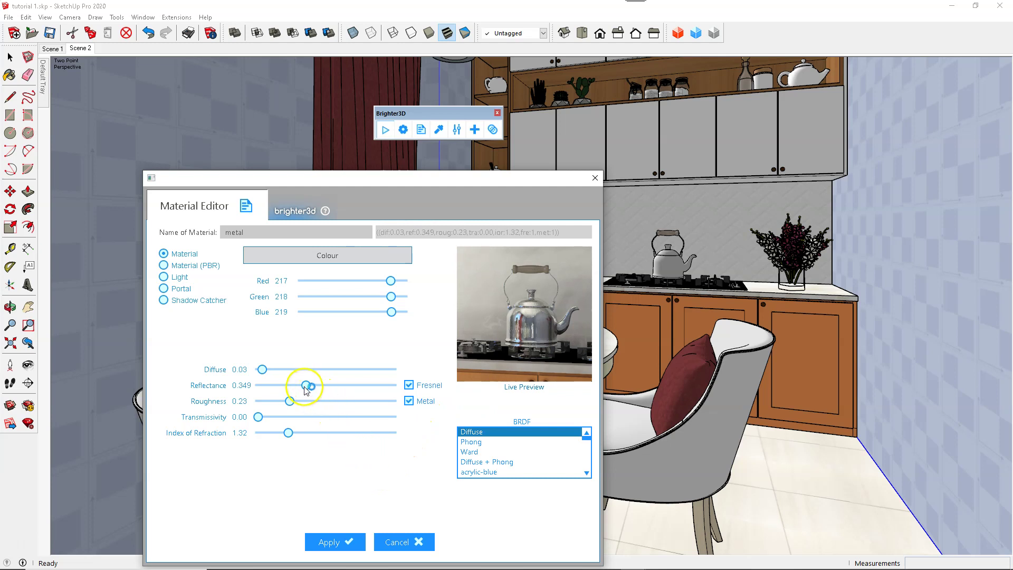
{"action": "left_click_drag", "start_coordinate": [278, 389], "coordinate": [280, 386]}
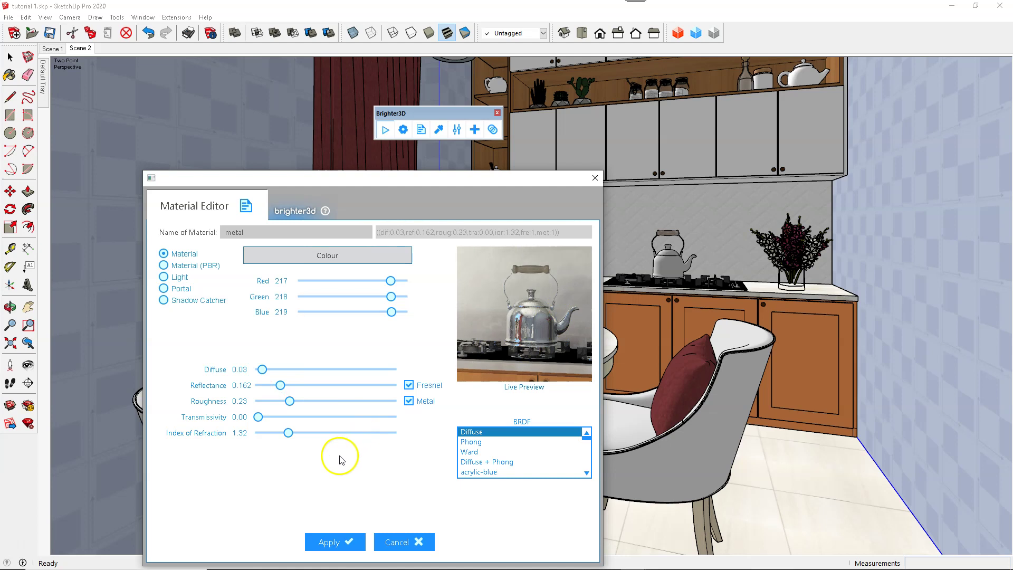
{"action": "left_click", "coordinate": [331, 541]}
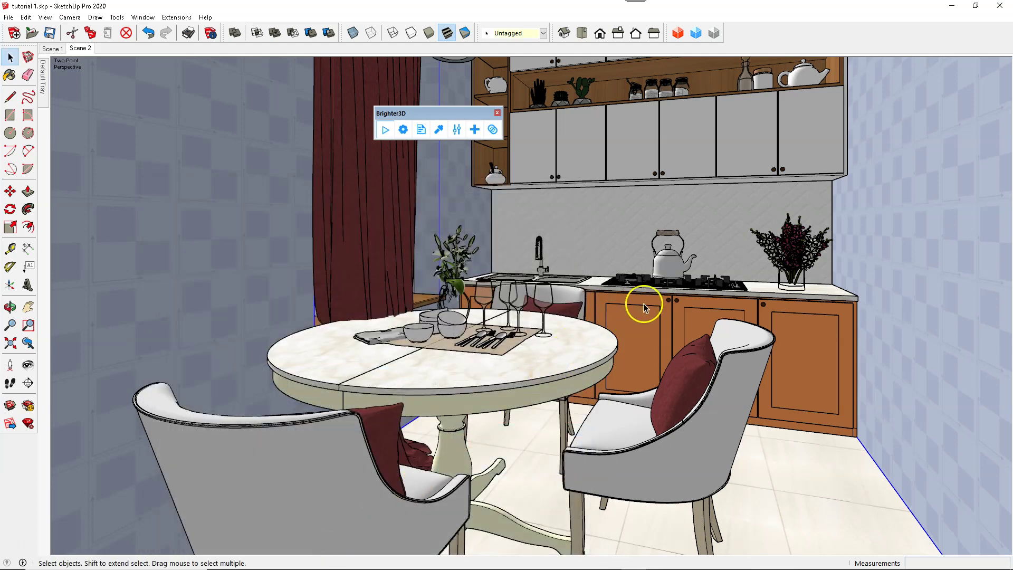
Step: Pick the lower cabinets' material, raise its colour to green 255 and blue 214, and apply it
{"action": "left_click", "coordinate": [439, 130]}
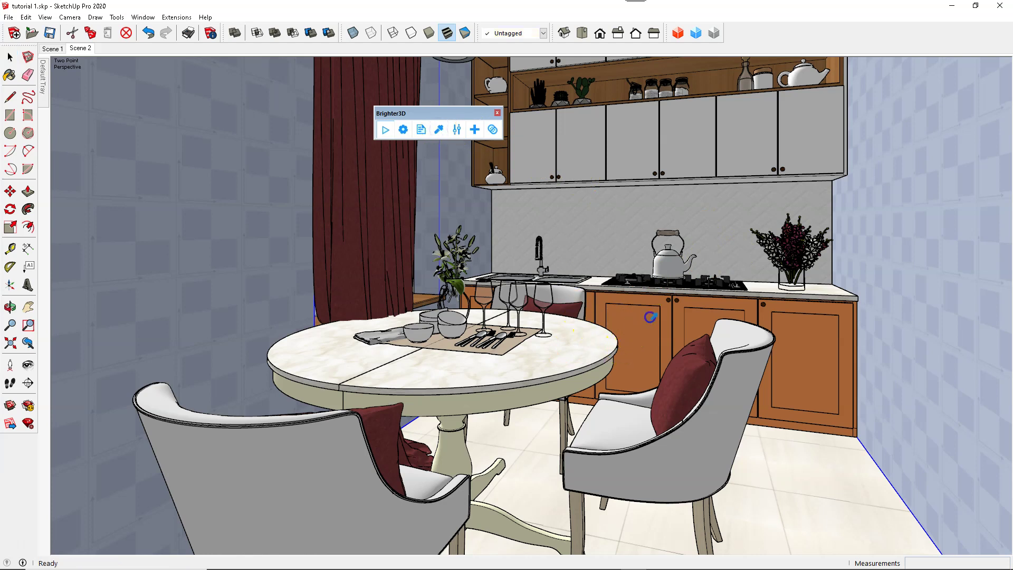
{"action": "left_click", "coordinate": [649, 317]}
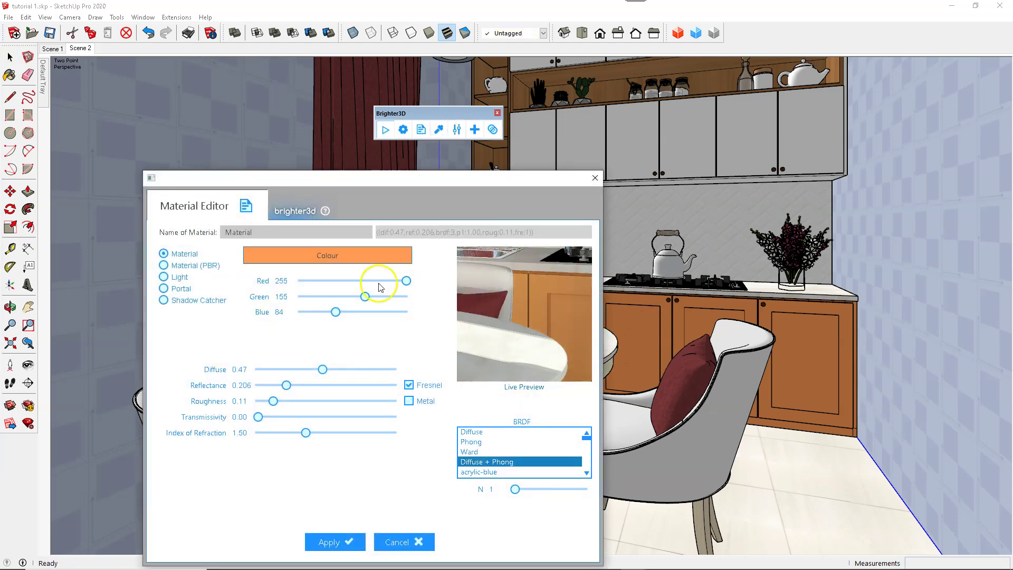
{"action": "left_click_drag", "start_coordinate": [368, 299], "coordinate": [407, 299]}
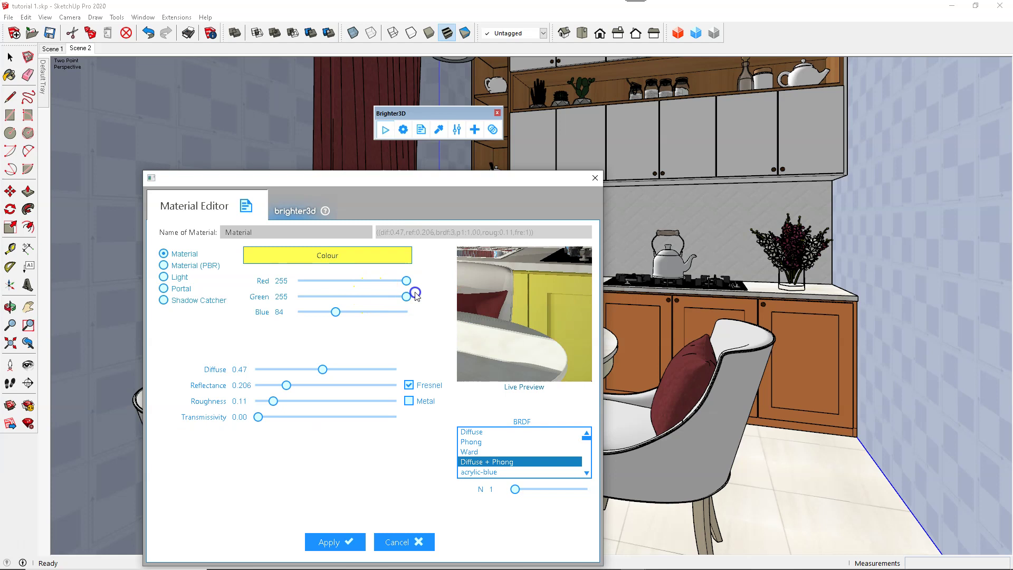
{"action": "left_click_drag", "start_coordinate": [336, 312], "coordinate": [395, 315]}
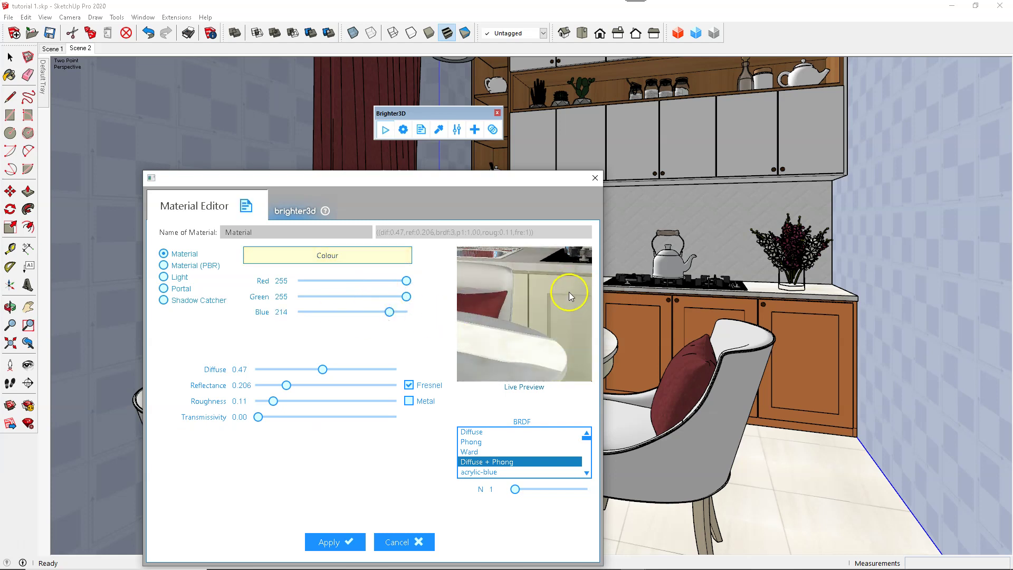
{"action": "left_click", "coordinate": [329, 544]}
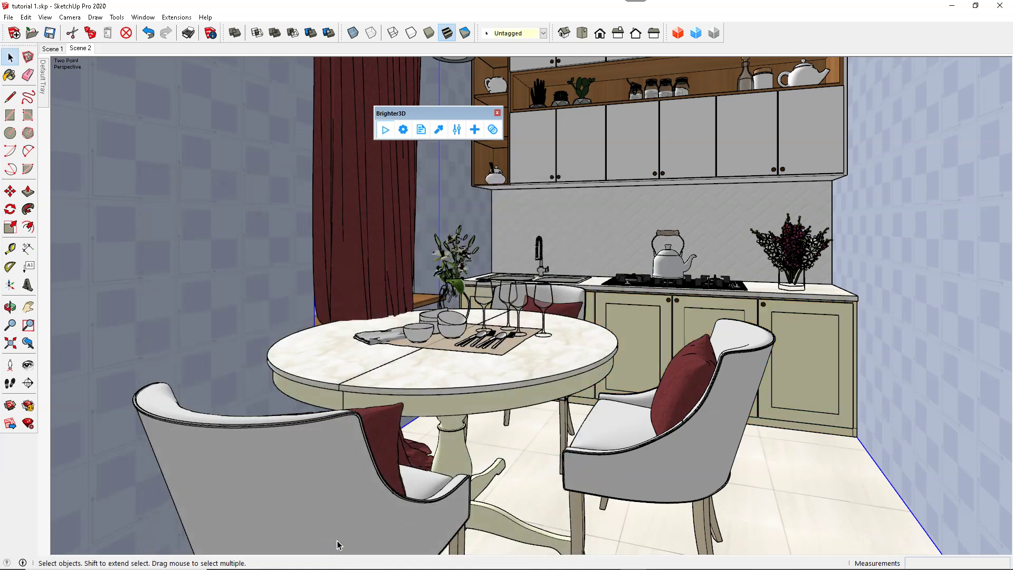
{"action": "left_click", "coordinate": [317, 221]}
{"action": "left_click_drag", "start_coordinate": [349, 182], "coordinate": [399, 99]}
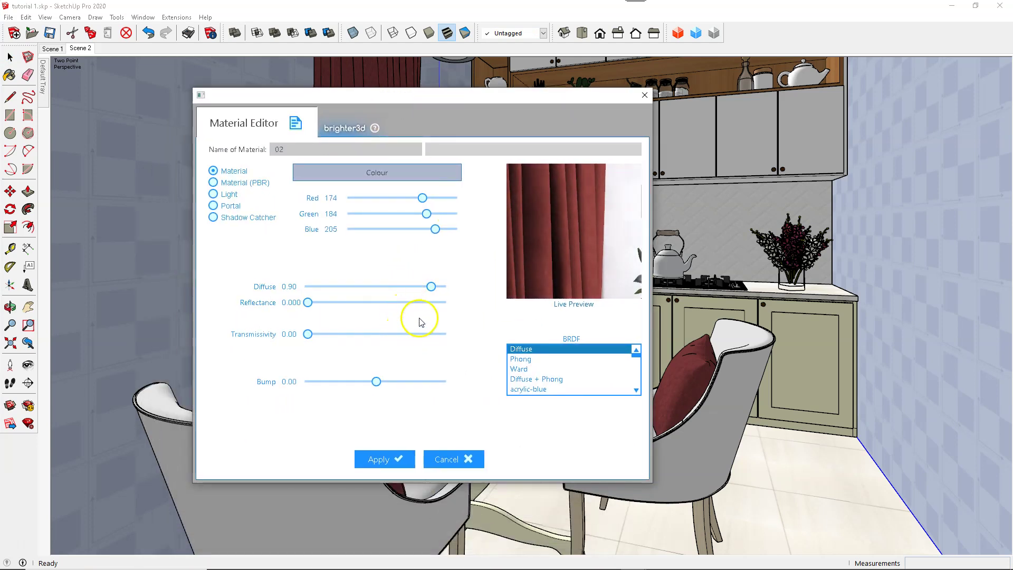
{"action": "left_click", "coordinate": [452, 459]}
Step: Pick the checkered wall's material, lower its diffuse to 0.22, and frame the wall beside the curtain in the live preview
{"action": "left_click", "coordinate": [442, 129]}
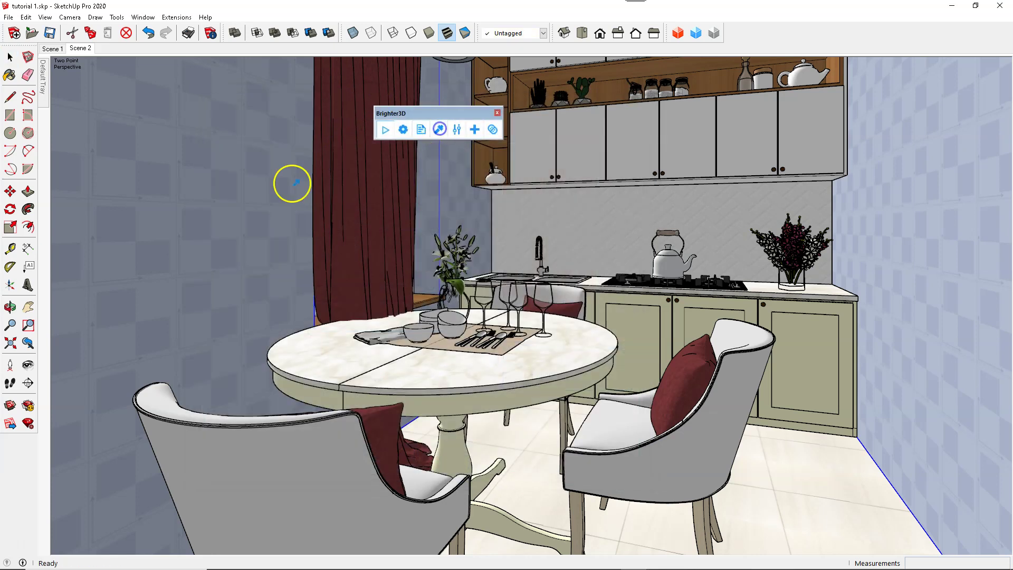
{"action": "left_click", "coordinate": [323, 224]}
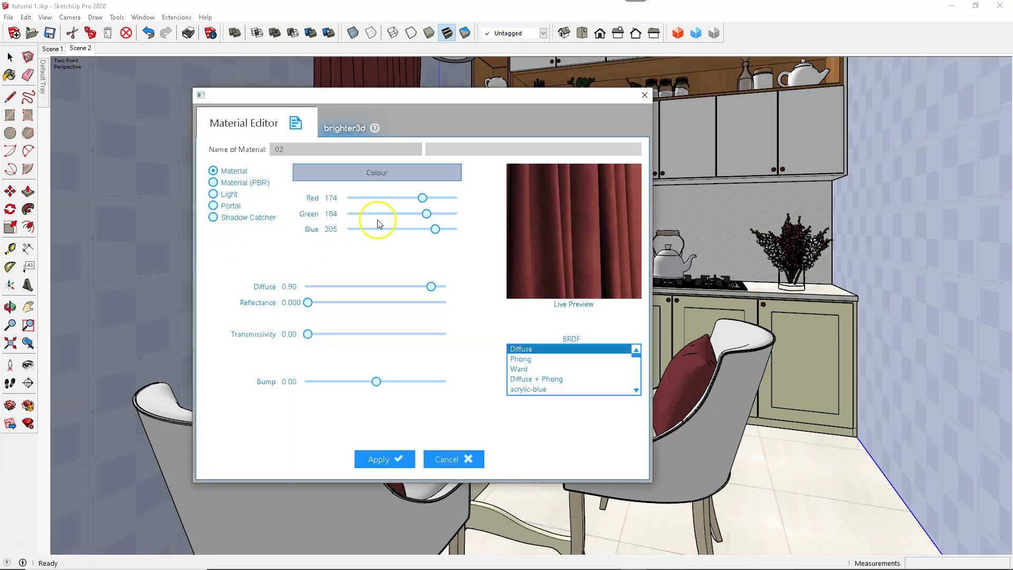
{"action": "left_click_drag", "start_coordinate": [431, 287], "coordinate": [338, 286]}
{"action": "scroll", "coordinate": [761, 268], "scroll_direction": "down", "scroll_amount": 2}
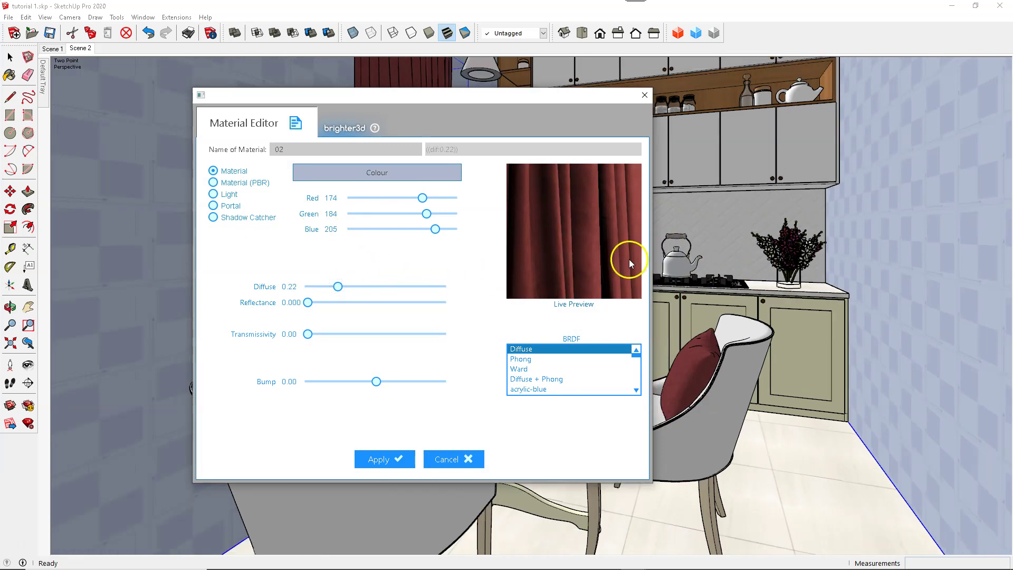
{"action": "scroll", "coordinate": [549, 247], "scroll_direction": "down", "scroll_amount": 2}
{"action": "left_click_drag", "start_coordinate": [548, 247], "coordinate": [613, 243]}
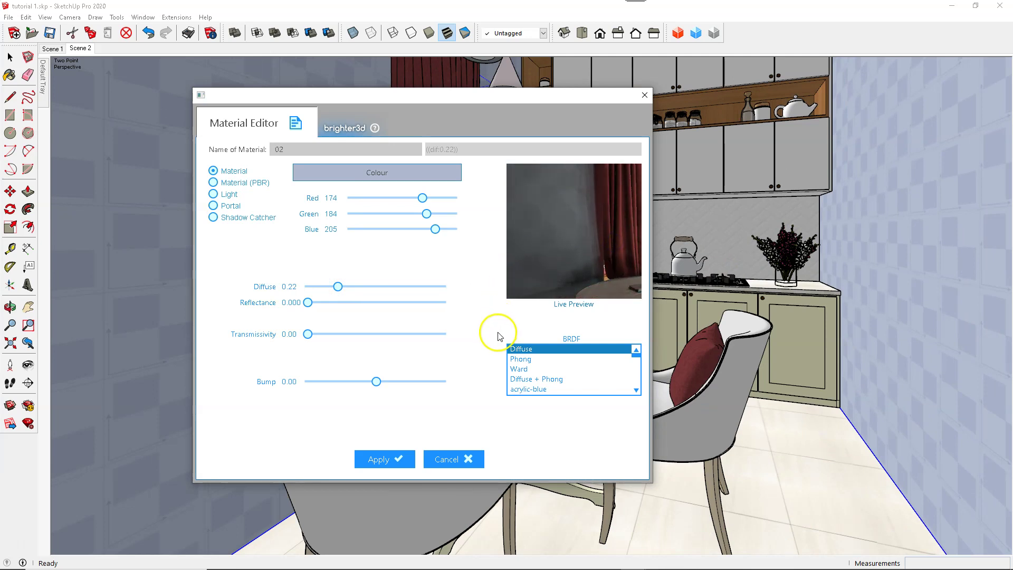
Step: Set the wall material's diffuse to 0.65 and its colour to red 206, green 207, and apply it
{"action": "left_click_drag", "start_coordinate": [338, 288], "coordinate": [399, 289]}
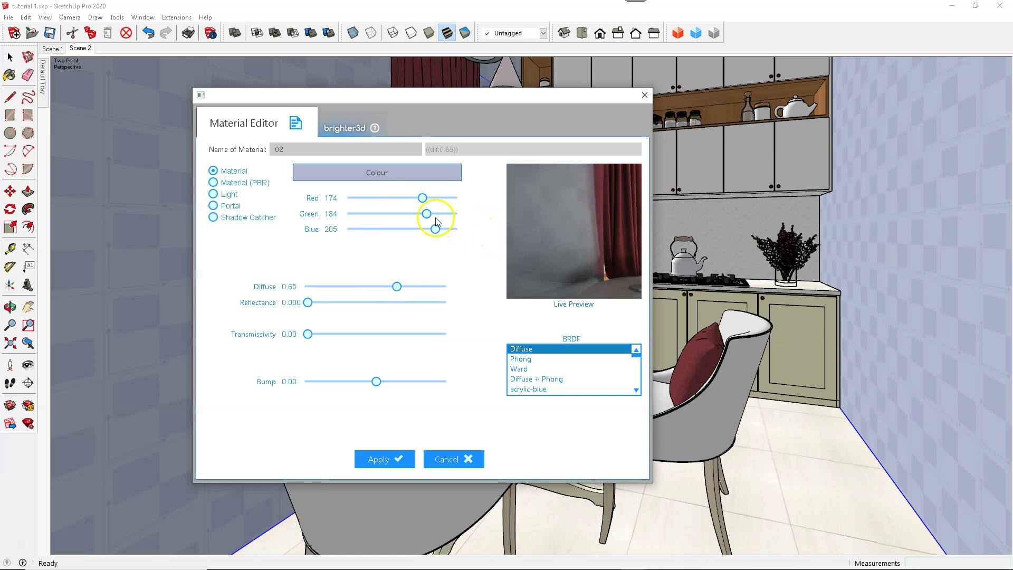
{"action": "mouse_move", "coordinate": [430, 216]}
{"action": "left_mouse_down"}
{"action": "mouse_move", "coordinate": [436, 198]}
{"action": "mouse_move", "coordinate": [435, 215]}
{"action": "left_mouse_up"}
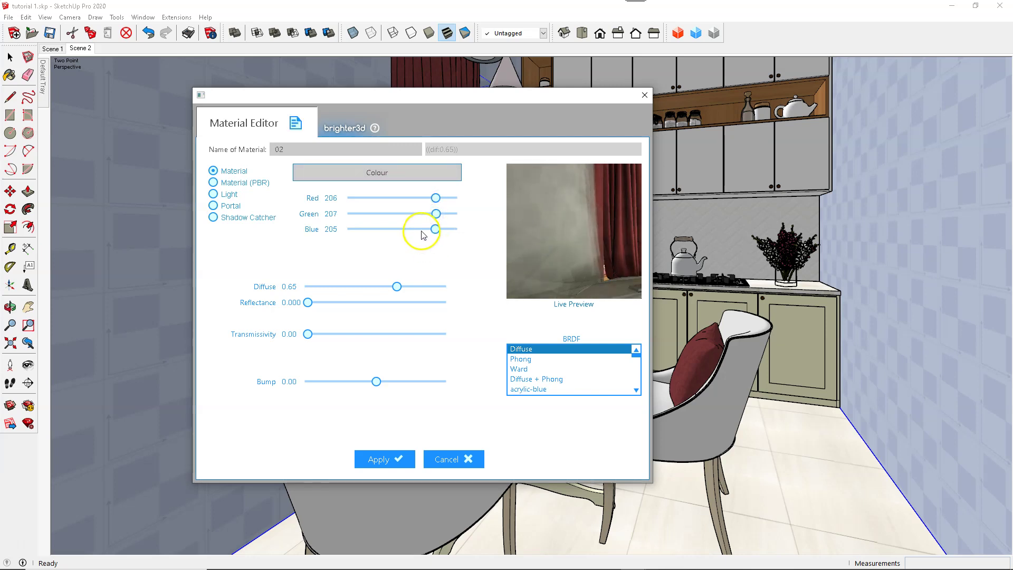
{"action": "left_click", "coordinate": [385, 460]}
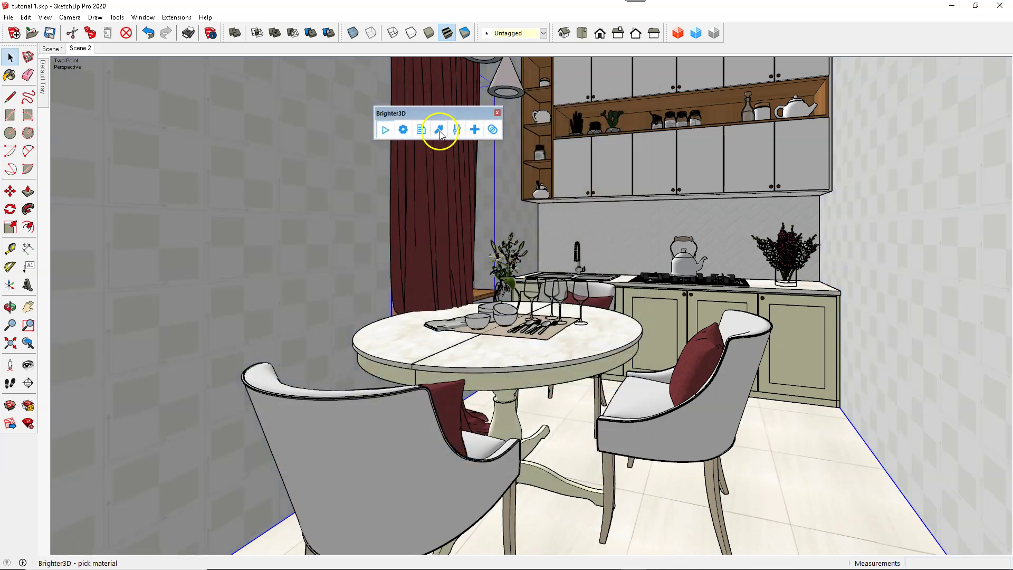
Step: Make the flower vase on the countertop glassy with transmissivity 0.76, diffuse 0 and reflectance 0.239, and apply it
{"action": "left_click", "coordinate": [438, 130]}
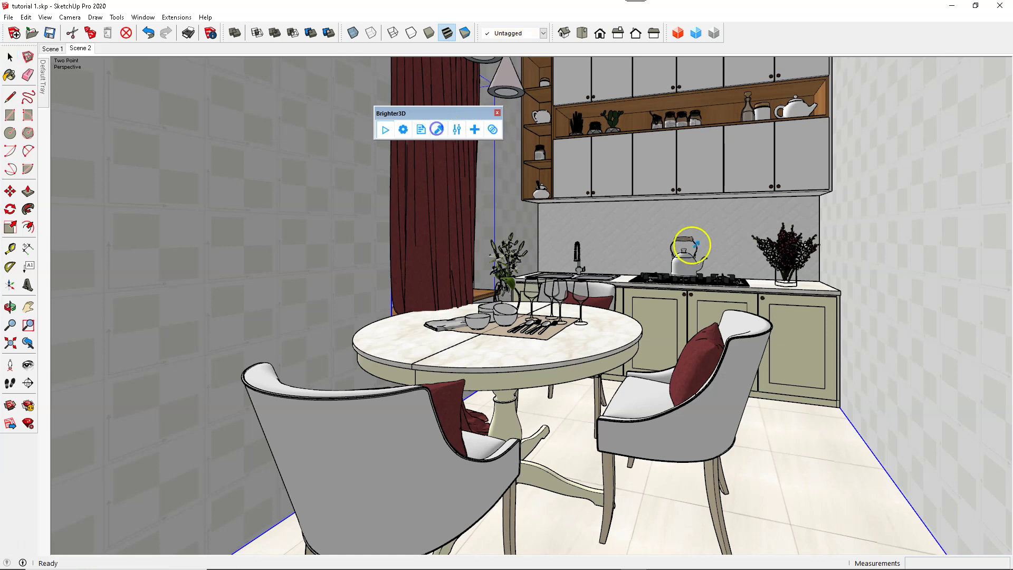
{"action": "left_click", "coordinate": [793, 278]}
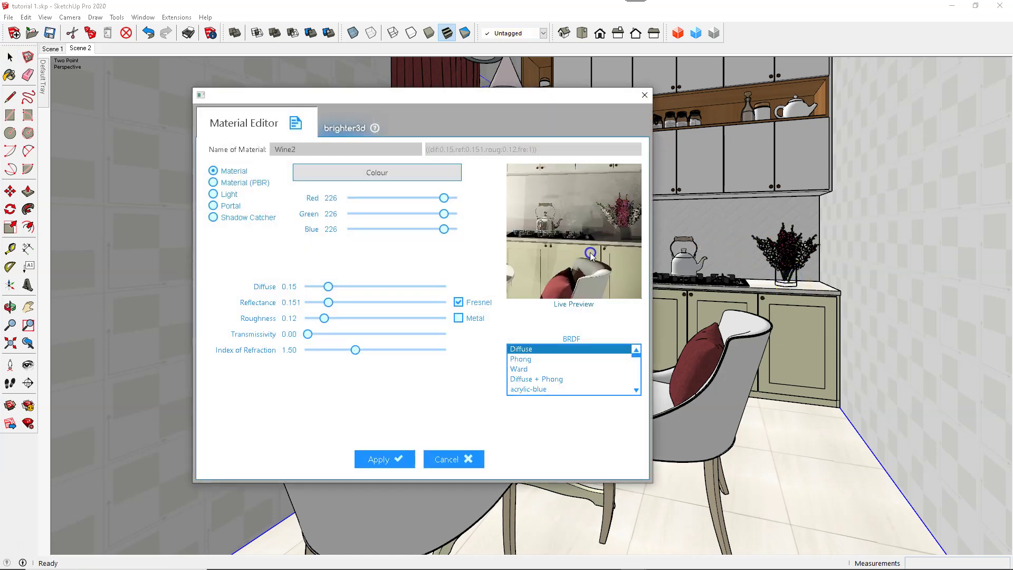
{"action": "mouse_move", "coordinate": [613, 242]}
{"action": "left_mouse_down"}
{"action": "mouse_move", "coordinate": [617, 227]}
{"action": "mouse_move", "coordinate": [597, 246]}
{"action": "mouse_move", "coordinate": [607, 233]}
{"action": "left_mouse_up"}
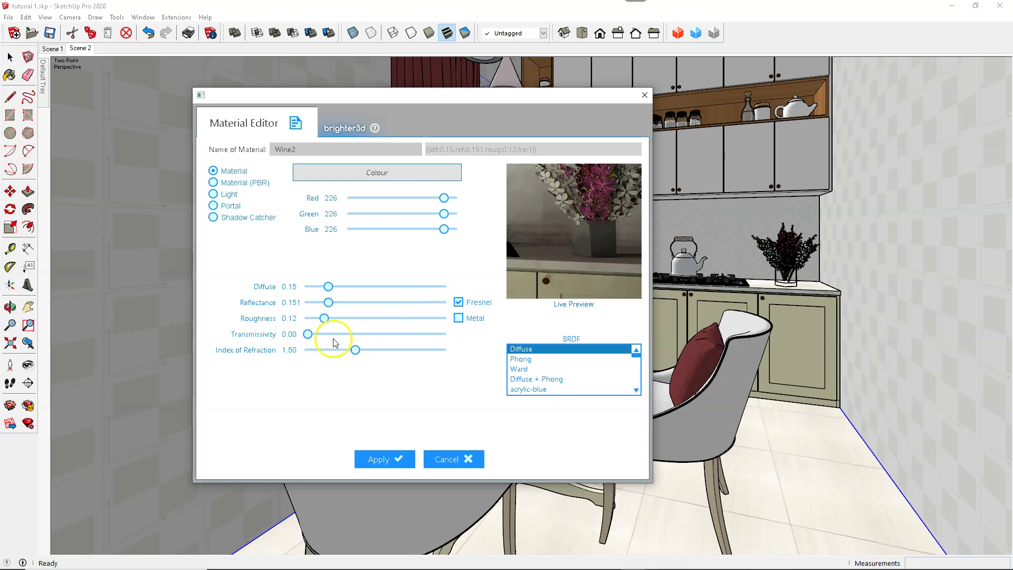
{"action": "left_click_drag", "start_coordinate": [307, 334], "coordinate": [358, 336]}
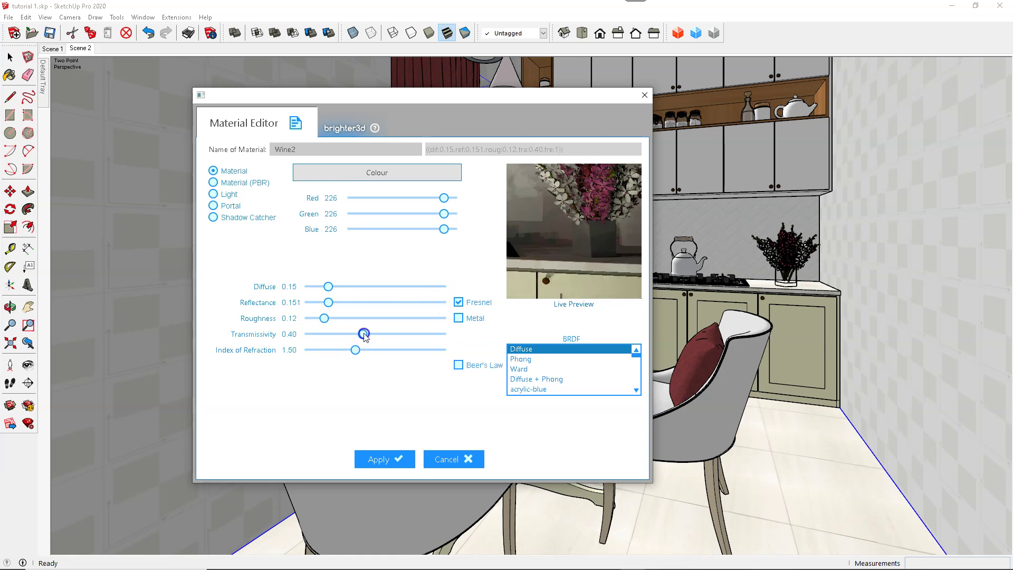
{"action": "left_click_drag", "start_coordinate": [581, 288], "coordinate": [602, 255]}
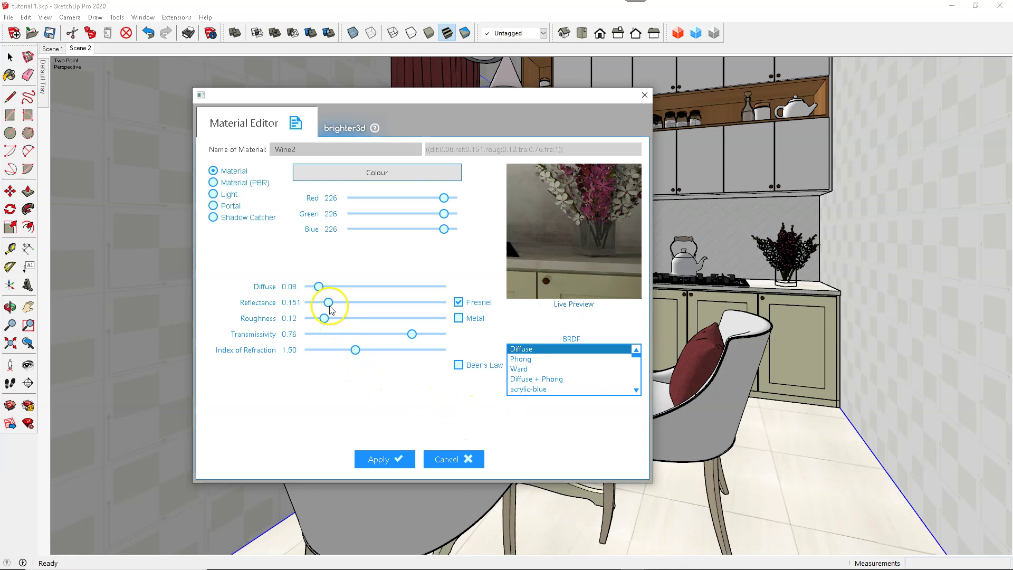
{"action": "left_click_drag", "start_coordinate": [333, 307], "coordinate": [340, 306]}
{"action": "left_click", "coordinate": [533, 280]}
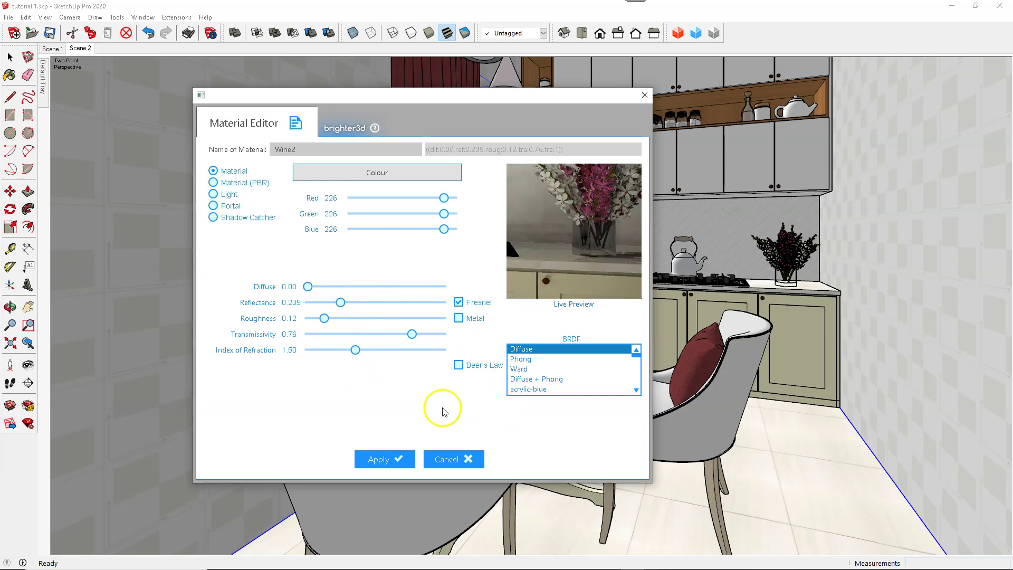
{"action": "left_click", "coordinate": [392, 460]}
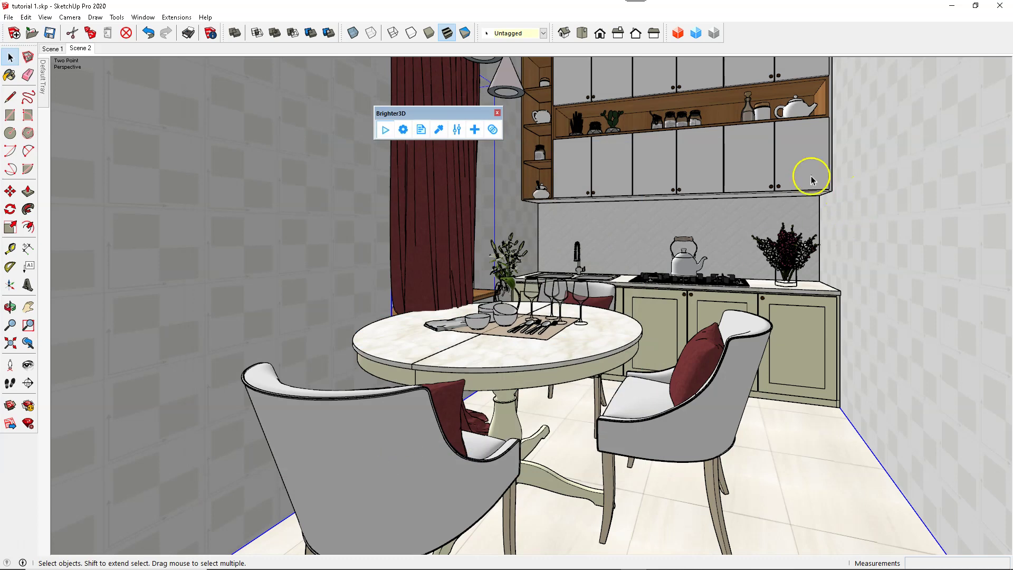
Step: Pick the herringbone backsplash material, set its bump to 0.20 while checking the live preview, and apply it
{"action": "left_click", "coordinate": [438, 129]}
{"action": "left_click", "coordinate": [610, 220]}
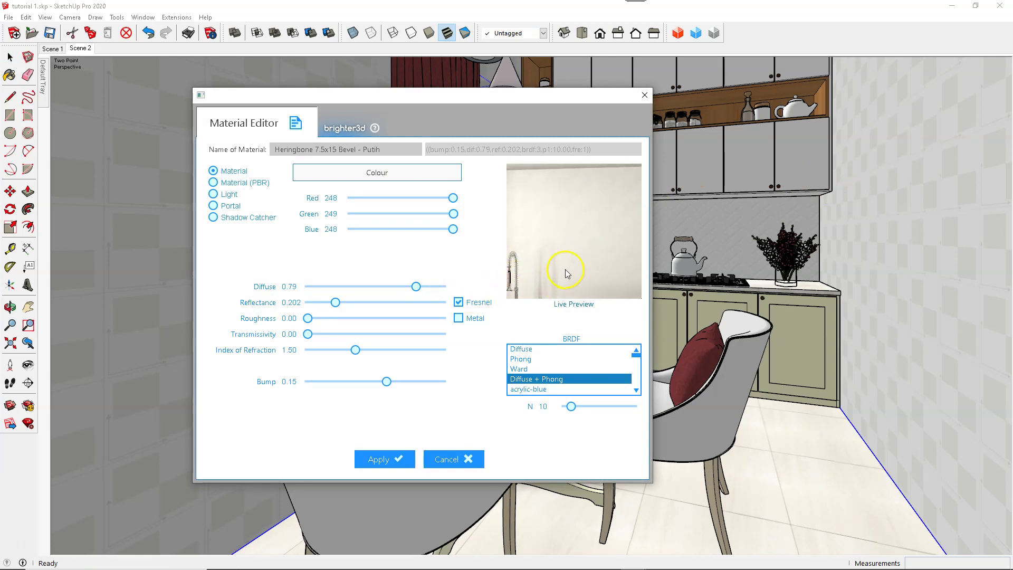
{"action": "left_click_drag", "start_coordinate": [526, 238], "coordinate": [530, 238]}
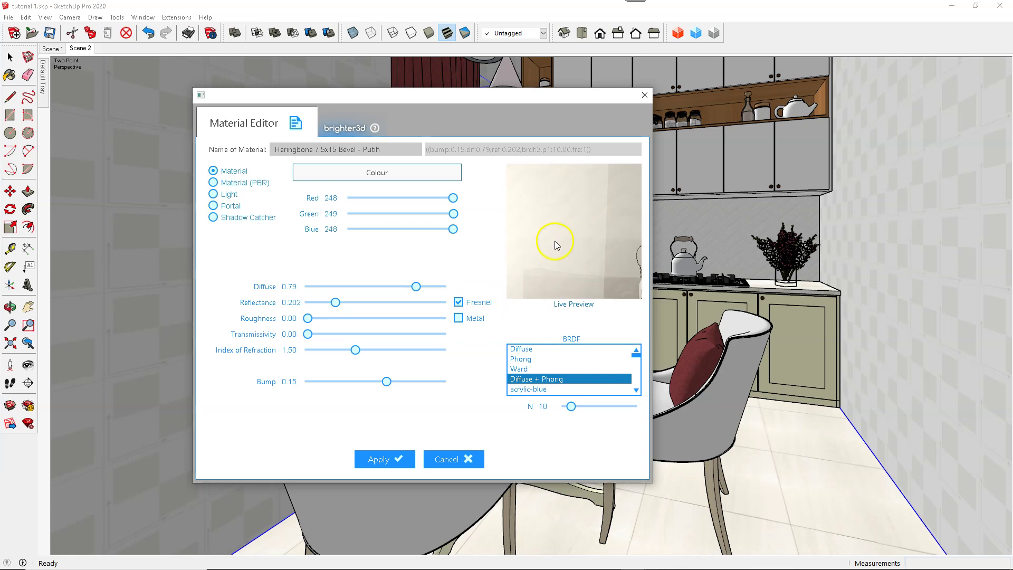
{"action": "left_click_drag", "start_coordinate": [390, 385], "coordinate": [393, 387]}
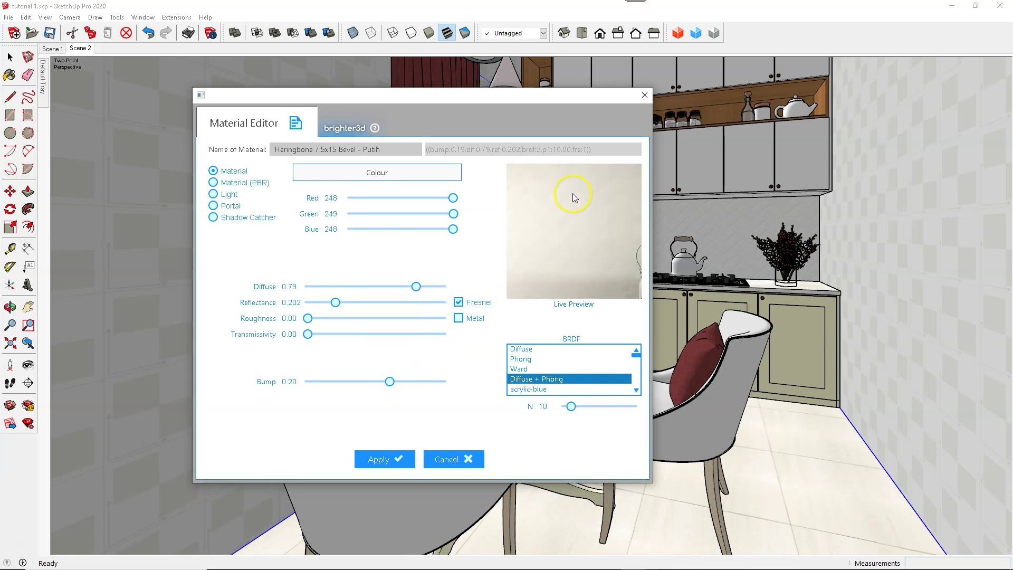
{"action": "left_click", "coordinate": [389, 458]}
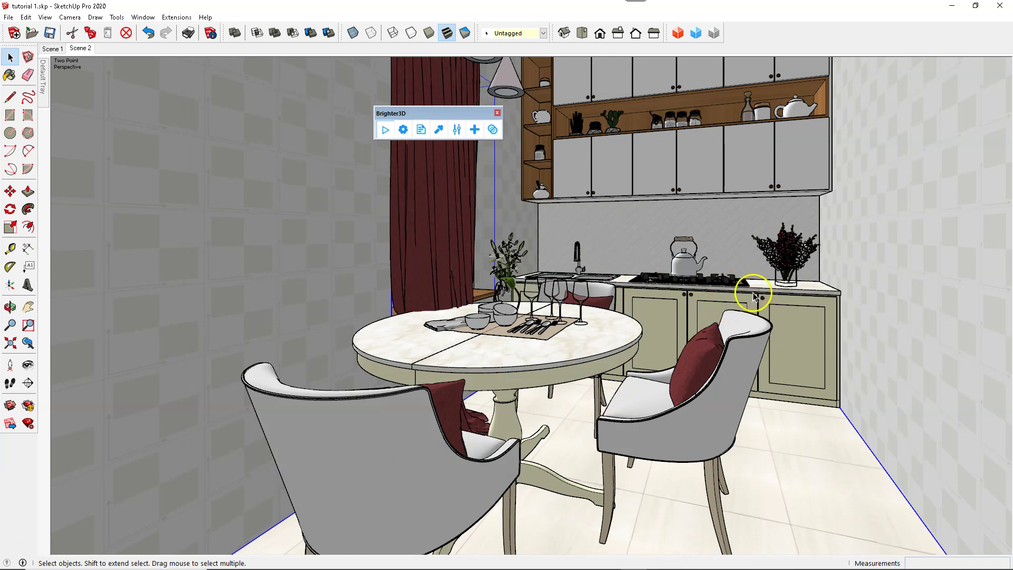
Step: Frame the sink, hob and kettle up close, refresh the render with this view, and inspect the materials
{"action": "scroll", "coordinate": [754, 296], "scroll_direction": "up", "scroll_amount": 6}
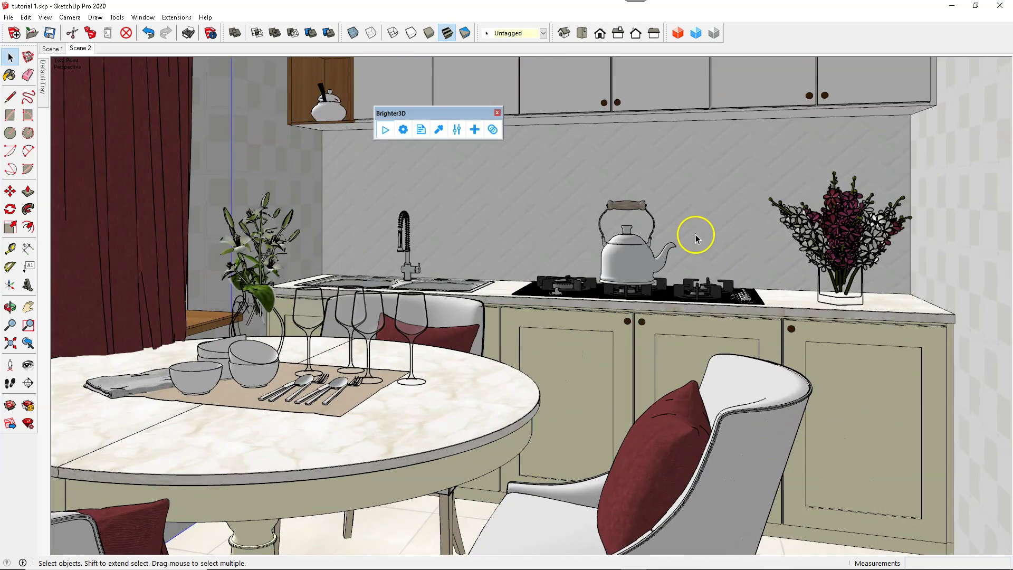
{"action": "scroll", "coordinate": [695, 235], "scroll_direction": "up", "scroll_amount": 3}
{"action": "scroll", "coordinate": [491, 268], "scroll_direction": "up", "scroll_amount": 3}
{"action": "middle_click_drag", "start_coordinate": [491, 268], "coordinate": [545, 284]}
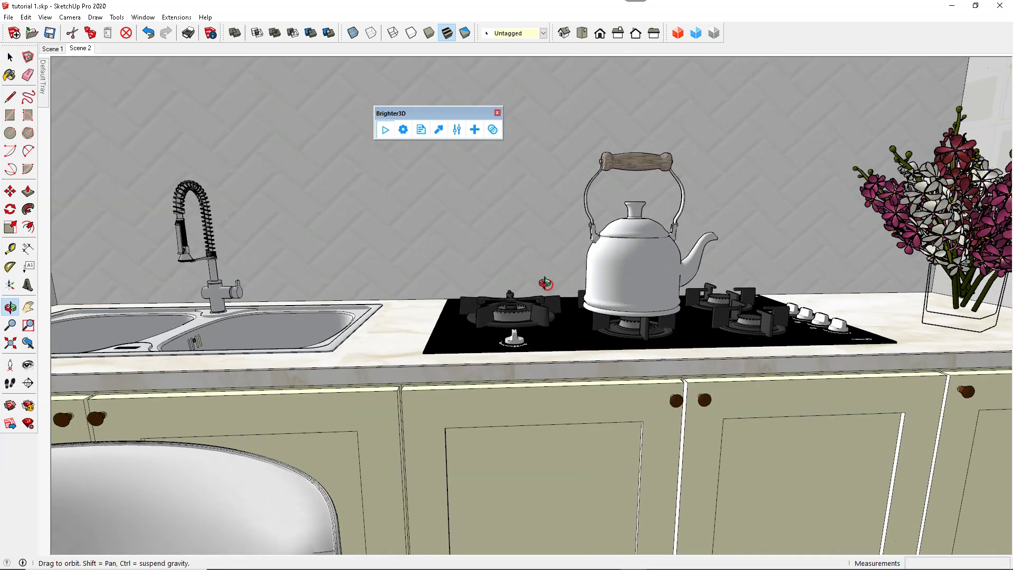
{"action": "left_click", "coordinate": [385, 129]}
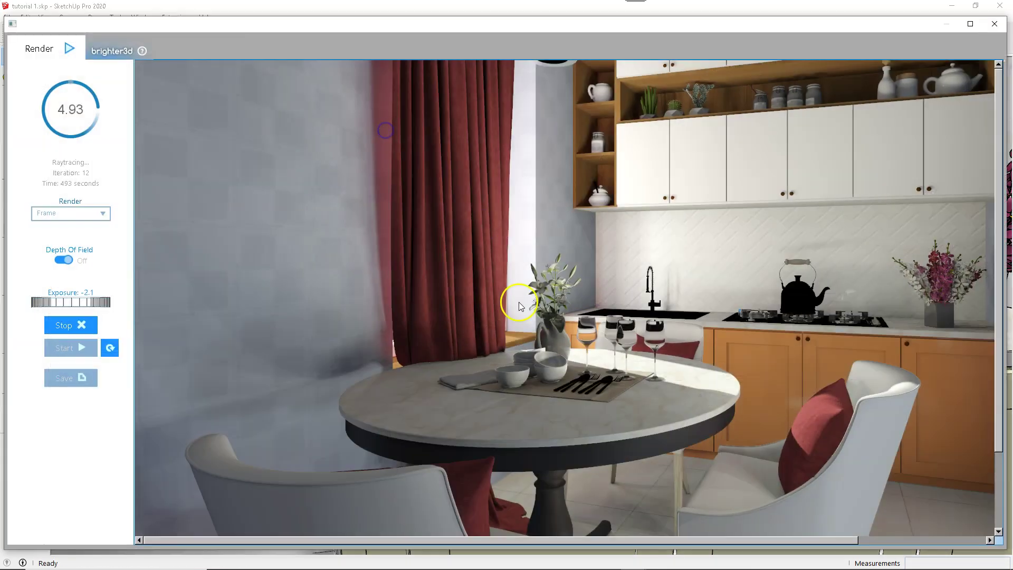
{"action": "left_click", "coordinate": [109, 348]}
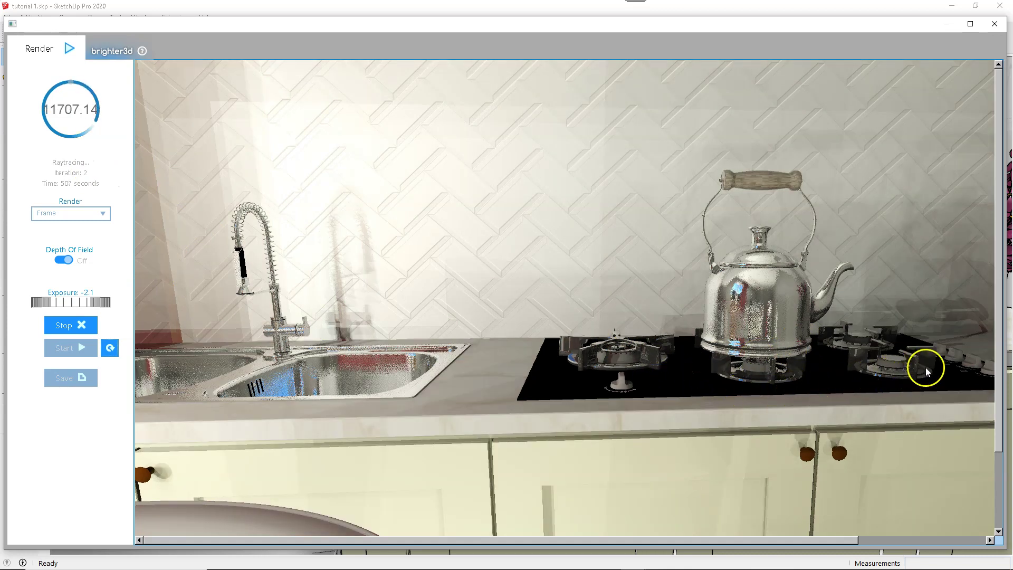
{"action": "left_click_drag", "start_coordinate": [870, 332], "coordinate": [498, 287]}
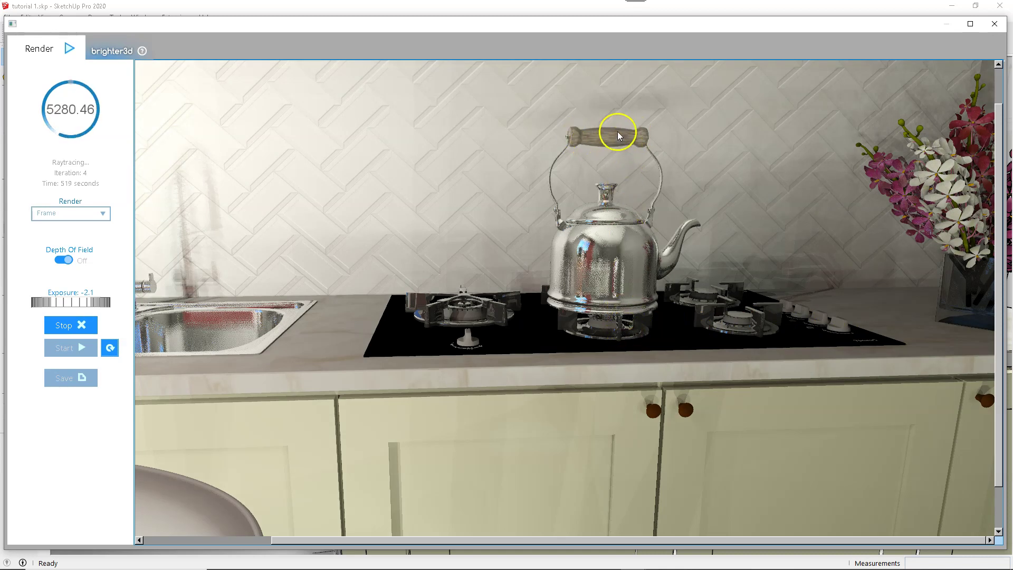
Step: Change the kettle's wooden handle to Diffuse + Phong with N 1 and diffuse 0.04, and apply it
{"action": "left_click", "coordinate": [693, 10]}
{"action": "left_click", "coordinate": [440, 131]}
{"action": "left_click", "coordinate": [645, 159]}
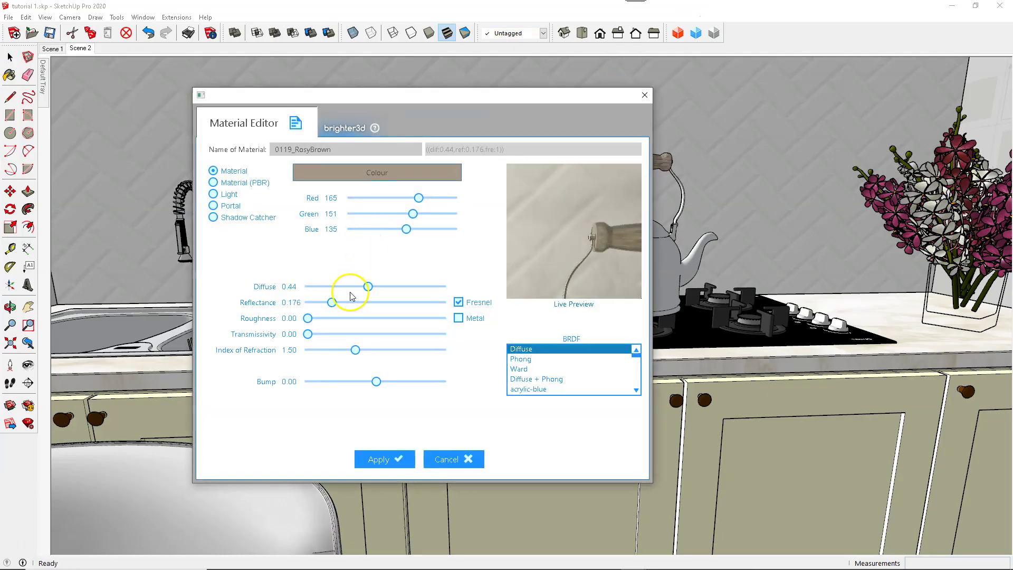
{"action": "left_click_drag", "start_coordinate": [368, 287], "coordinate": [326, 286]}
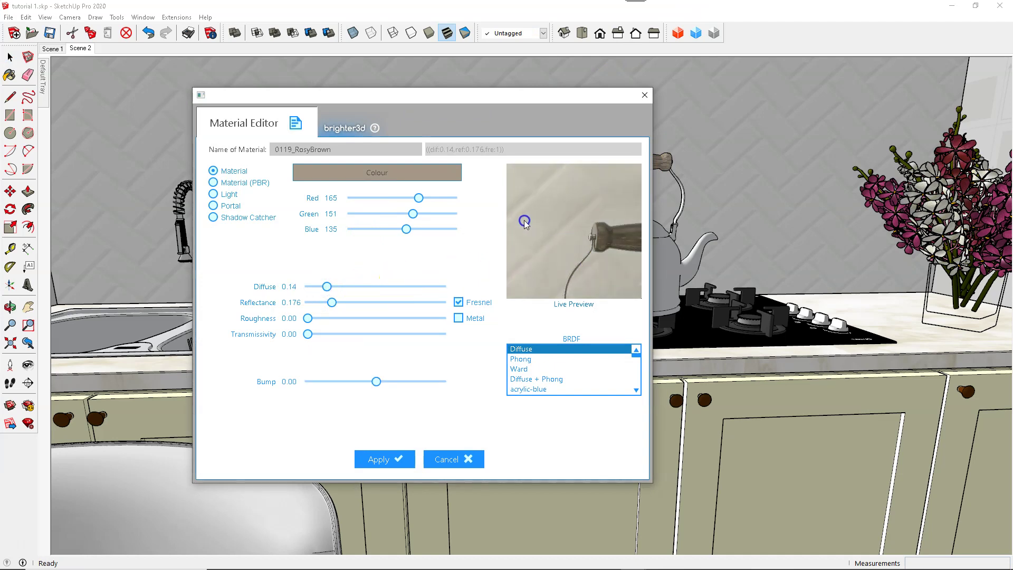
{"action": "left_click", "coordinate": [520, 379]}
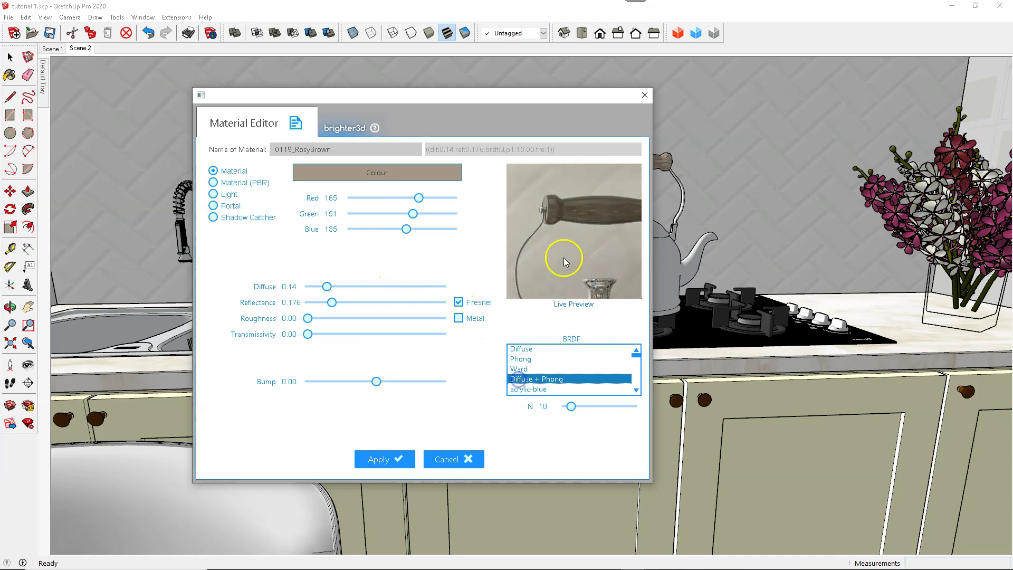
{"action": "left_click_drag", "start_coordinate": [568, 413], "coordinate": [562, 413]}
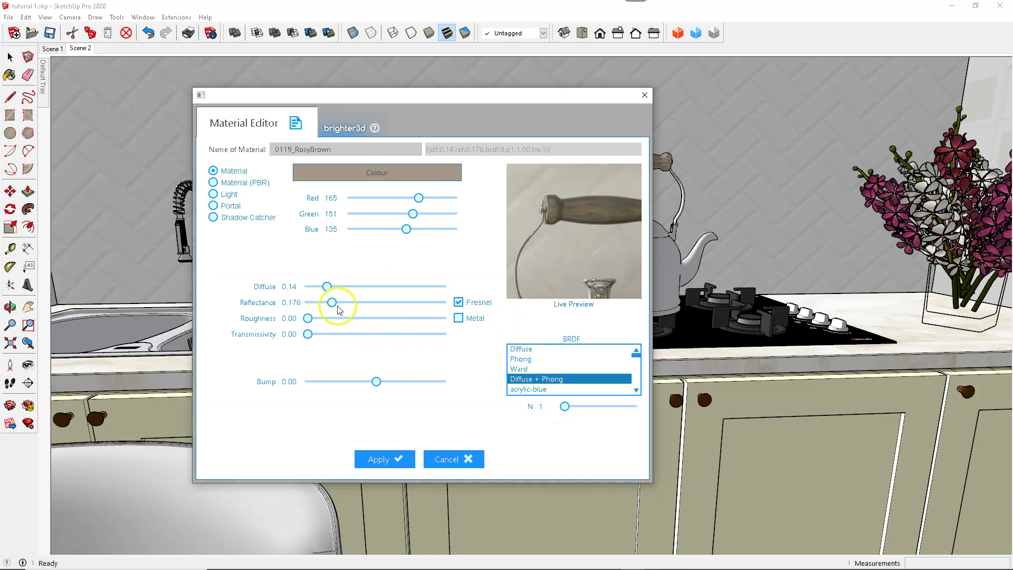
{"action": "left_click_drag", "start_coordinate": [315, 288], "coordinate": [313, 287]}
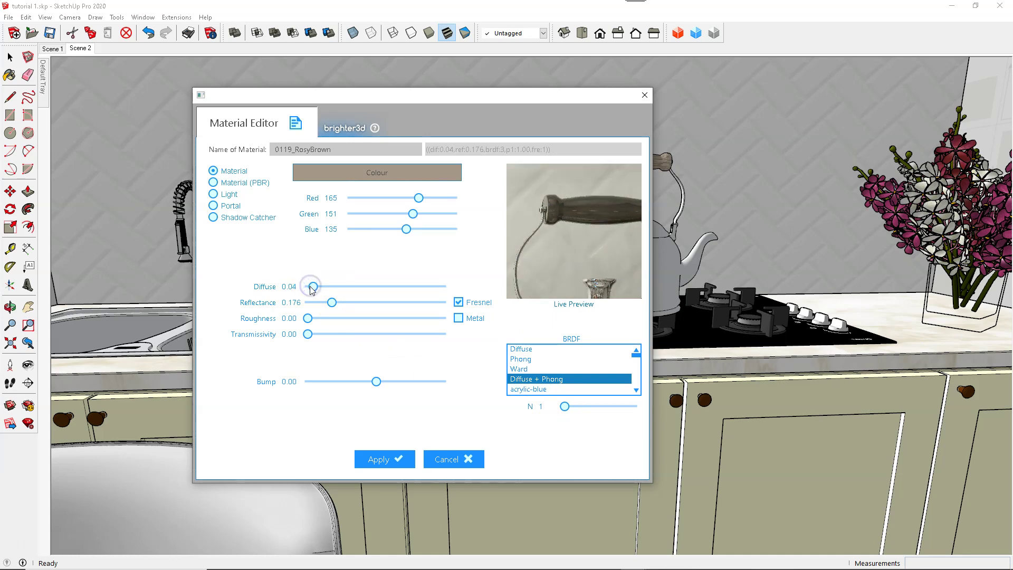
{"action": "left_click", "coordinate": [379, 460]}
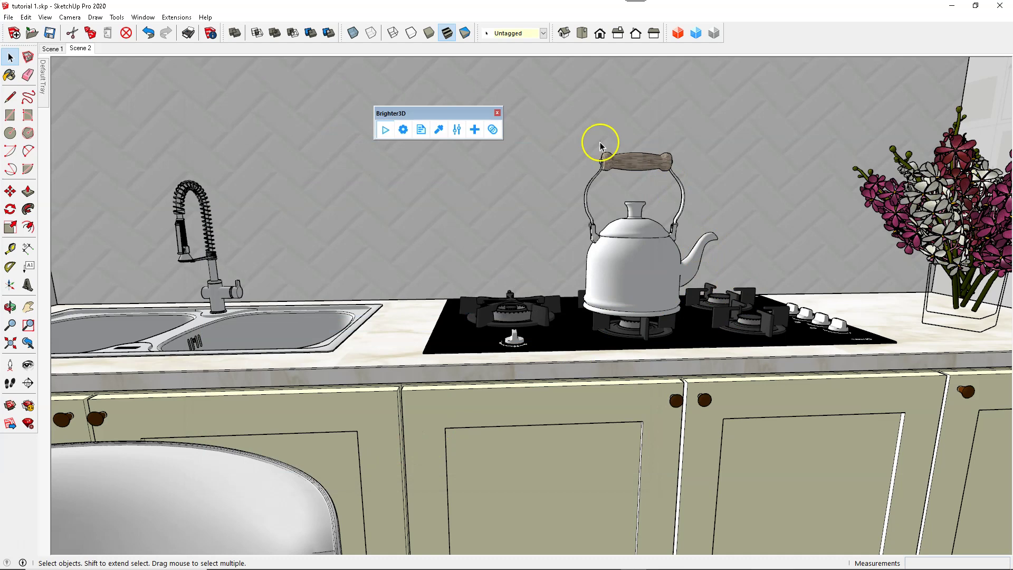
Step: Give the hob's control knobs RGB colour 158, 160, 162 with reflectance 0.129 and diffuse 0.18, and apply the material
{"action": "left_click", "coordinate": [441, 130]}
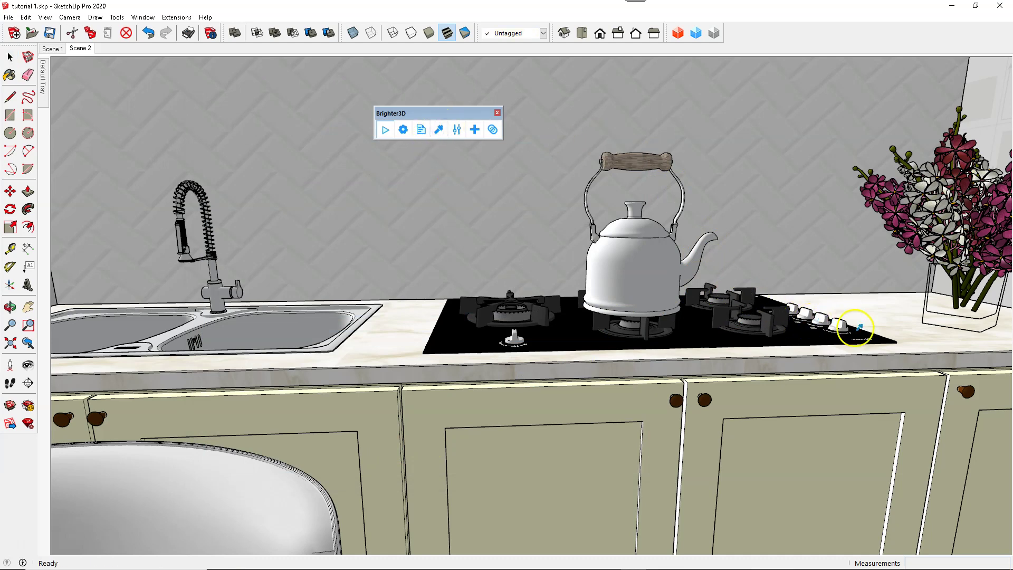
{"action": "left_click", "coordinate": [838, 320]}
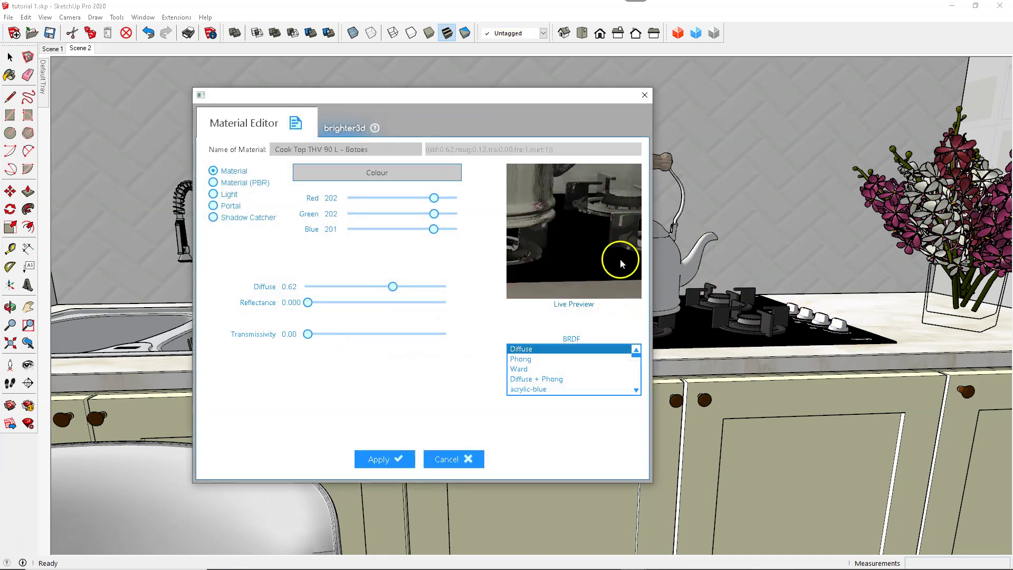
{"action": "left_click_drag", "start_coordinate": [554, 256], "coordinate": [599, 239]}
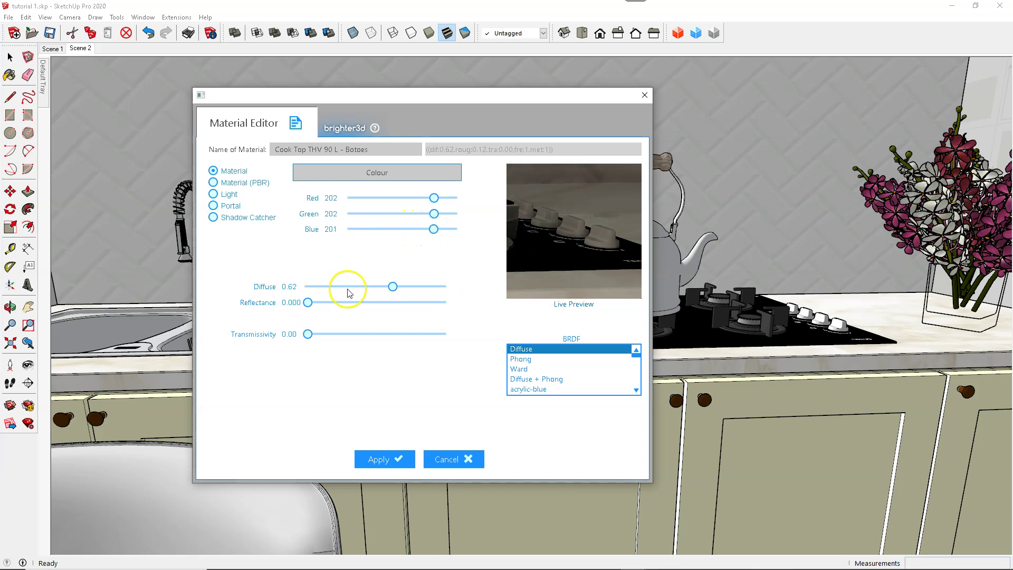
{"action": "left_click_drag", "start_coordinate": [311, 305], "coordinate": [313, 304]}
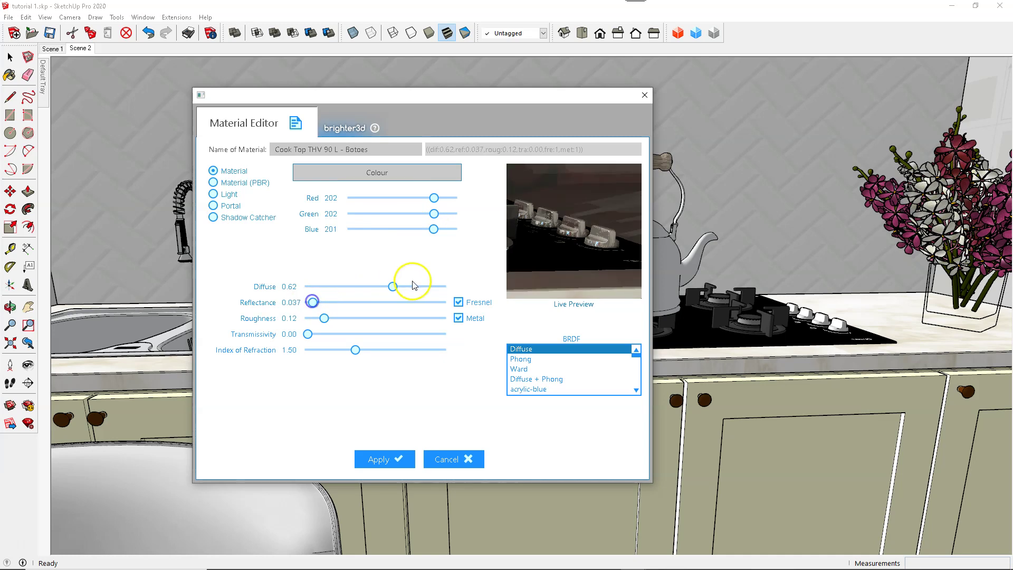
{"action": "left_click_drag", "start_coordinate": [433, 229], "coordinate": [400, 198]}
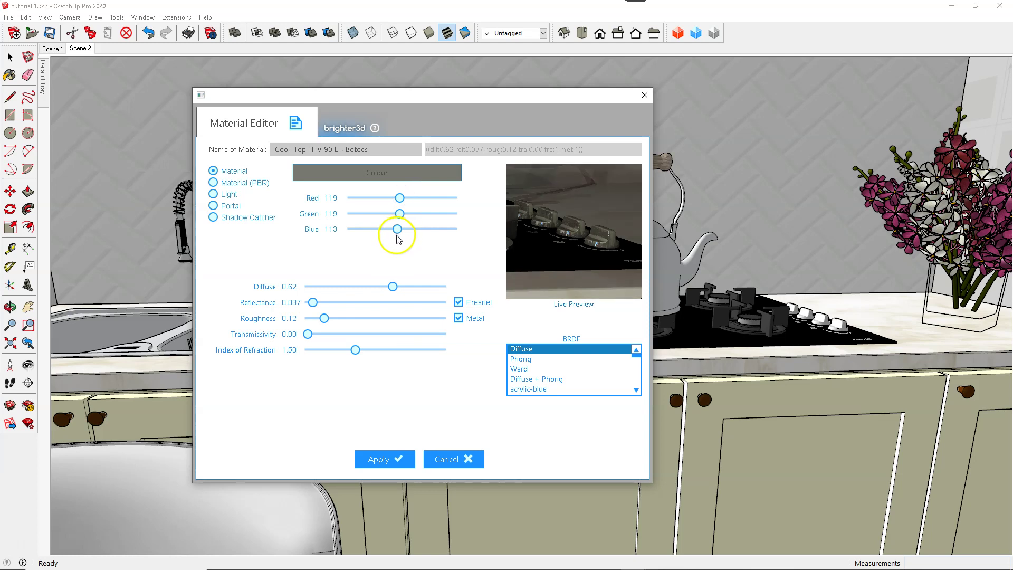
{"action": "left_click_drag", "start_coordinate": [421, 232], "coordinate": [419, 199]}
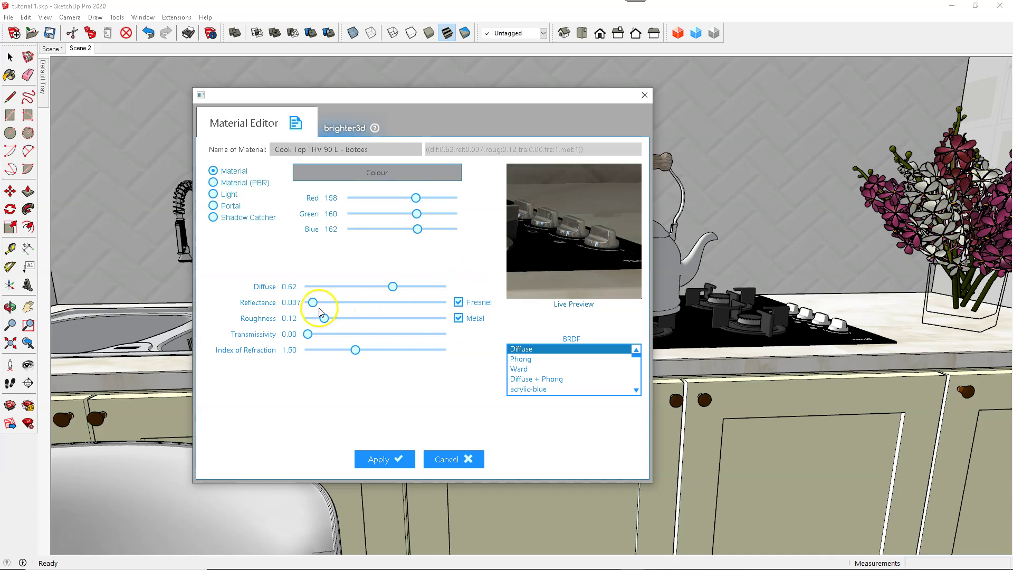
{"action": "left_click_drag", "start_coordinate": [323, 303], "coordinate": [325, 302]}
{"action": "left_click_drag", "start_coordinate": [391, 286], "coordinate": [331, 286]}
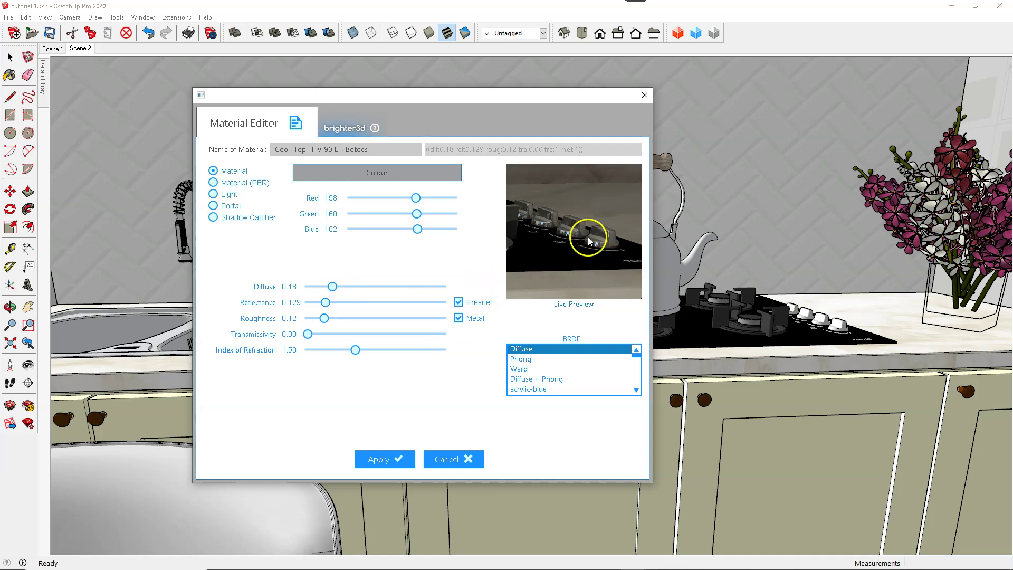
{"action": "left_click", "coordinate": [384, 459]}
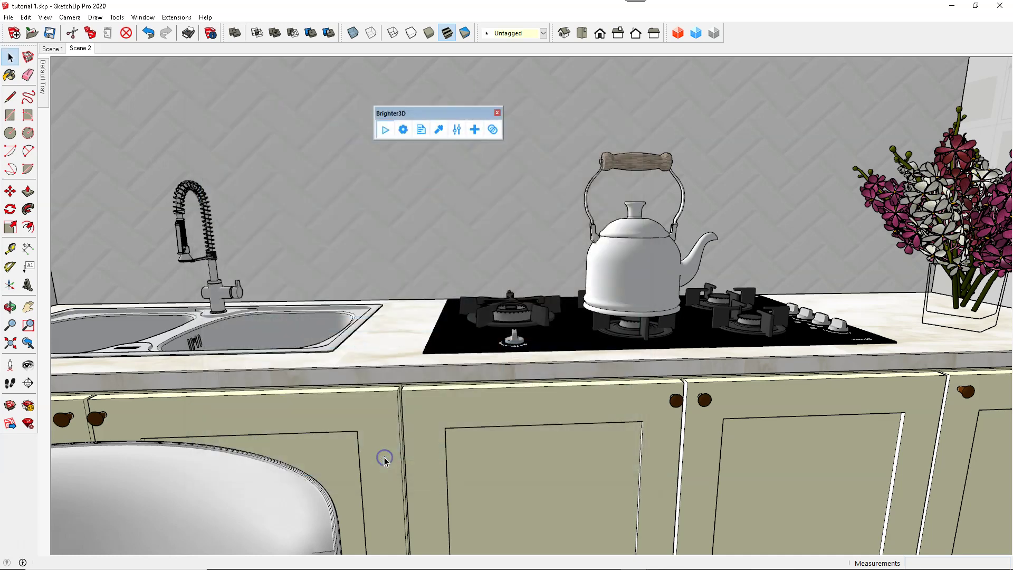
Step: Change the hob's black burner parts to the Phong BRDF with reflectance 0.188, check the live preview, and apply it
{"action": "left_click", "coordinate": [449, 135]}
{"action": "left_click", "coordinate": [724, 313]}
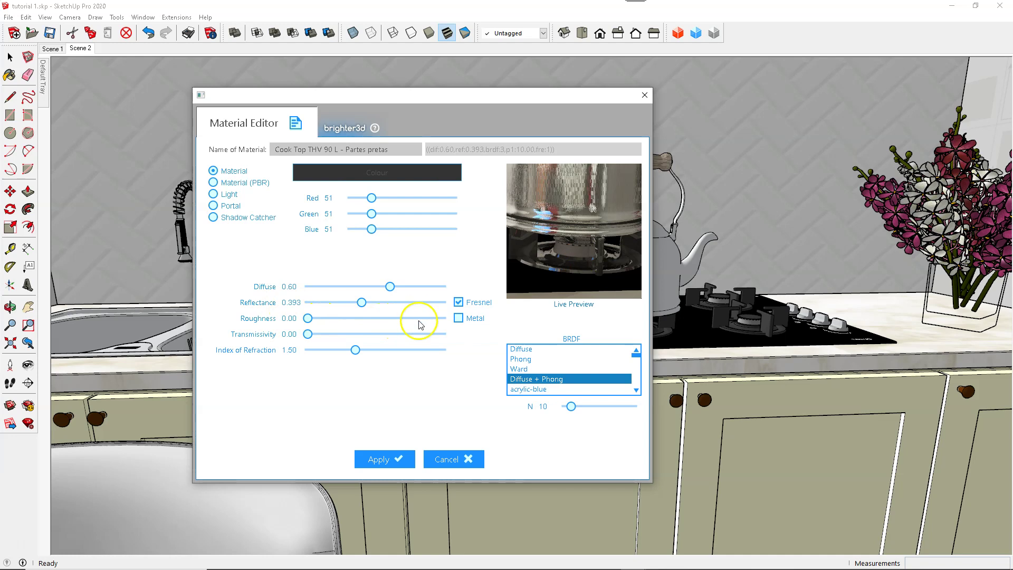
{"action": "left_click", "coordinate": [521, 351]}
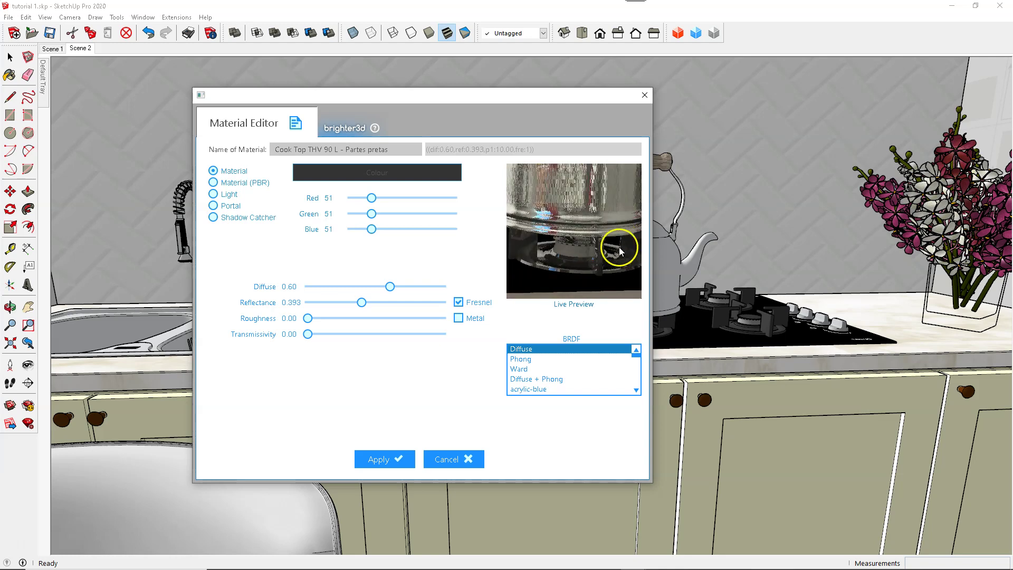
{"action": "left_click_drag", "start_coordinate": [361, 302], "coordinate": [306, 302]}
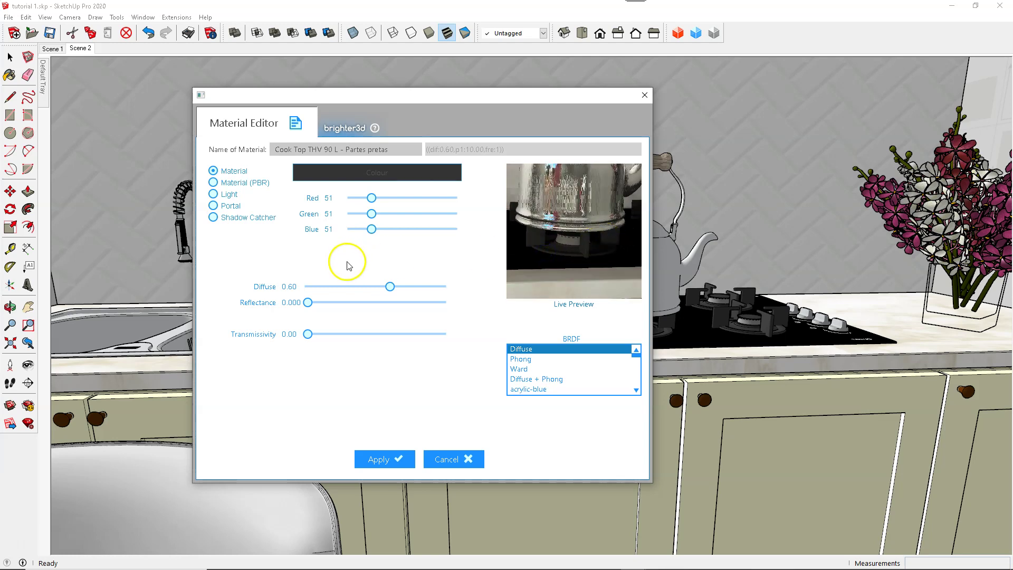
{"action": "left_click_drag", "start_coordinate": [313, 304], "coordinate": [333, 304]}
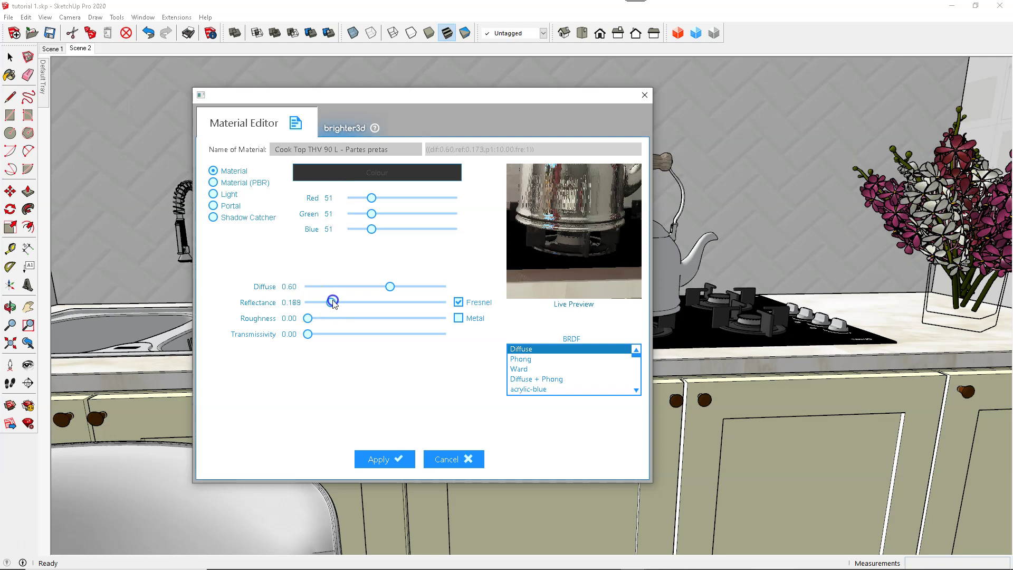
{"action": "left_click", "coordinate": [528, 359]}
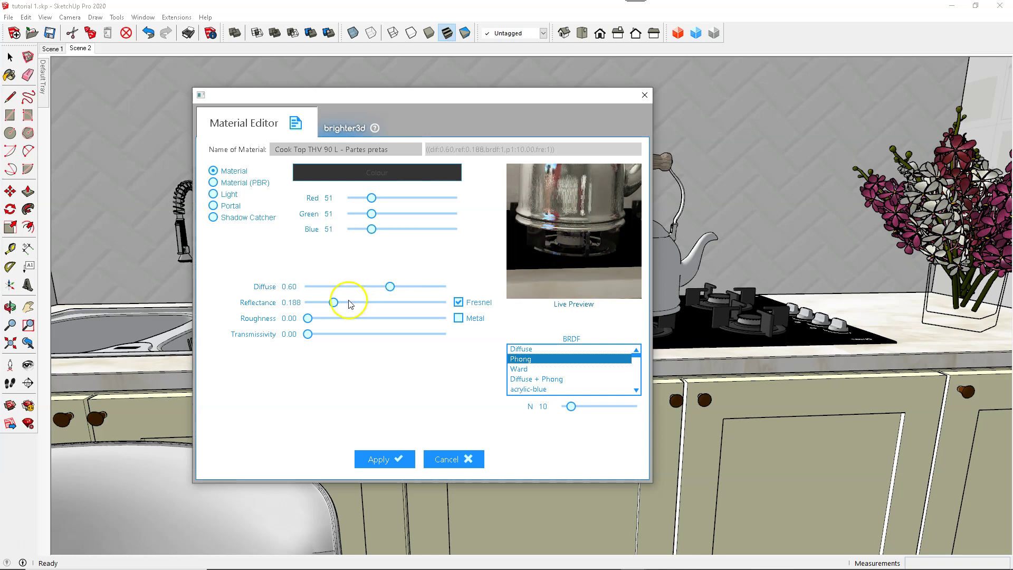
{"action": "left_click_drag", "start_coordinate": [572, 245], "coordinate": [548, 235]}
{"action": "left_click_drag", "start_coordinate": [610, 241], "coordinate": [557, 231]}
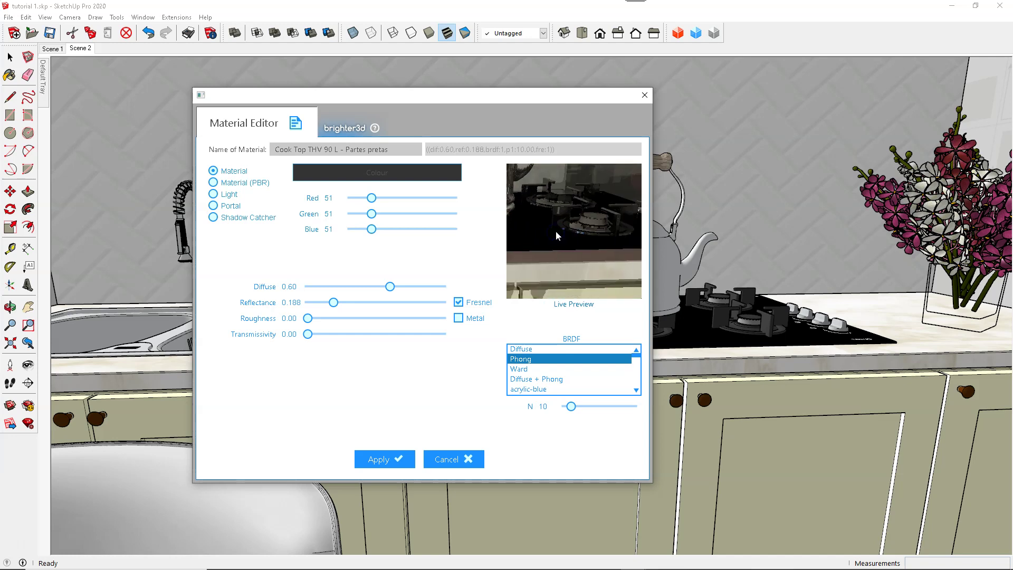
{"action": "left_click", "coordinate": [391, 460]}
Step: Set the hob's black glass surface to reflectance 0.074, apply it, and check the render
{"action": "left_click", "coordinate": [440, 128]}
{"action": "left_click", "coordinate": [556, 327]}
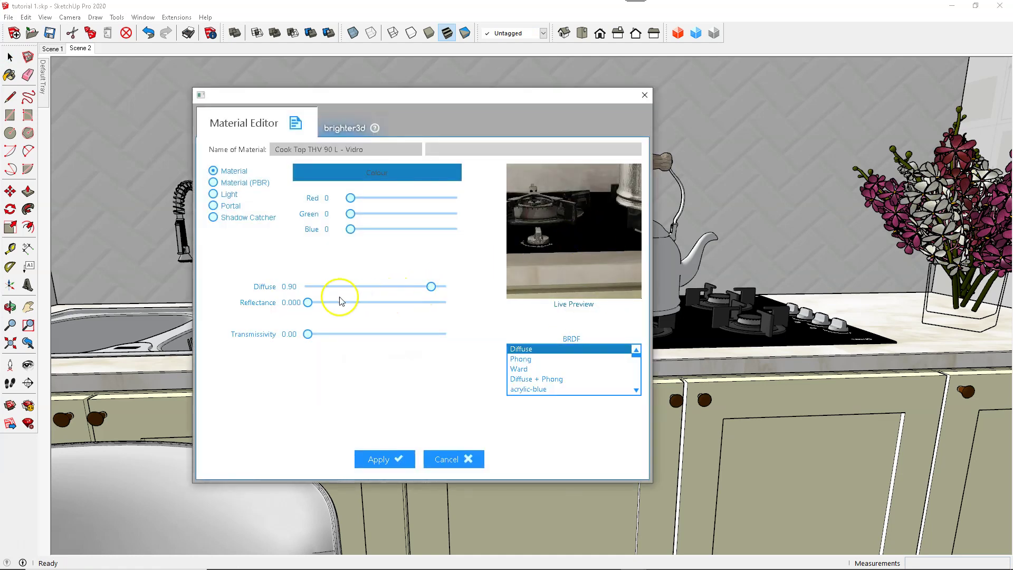
{"action": "left_click_drag", "start_coordinate": [309, 306], "coordinate": [319, 306]}
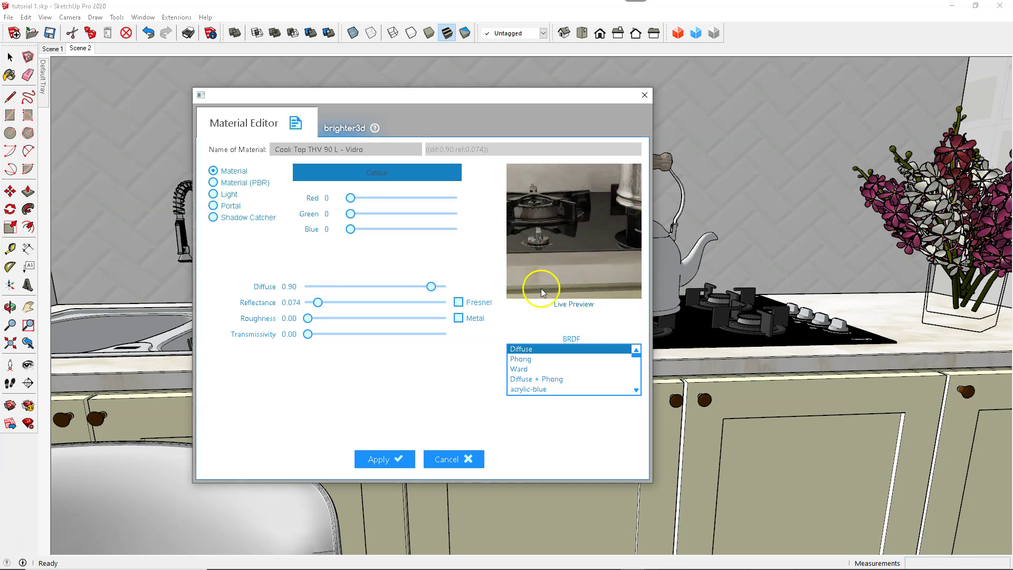
{"action": "left_click", "coordinate": [391, 459]}
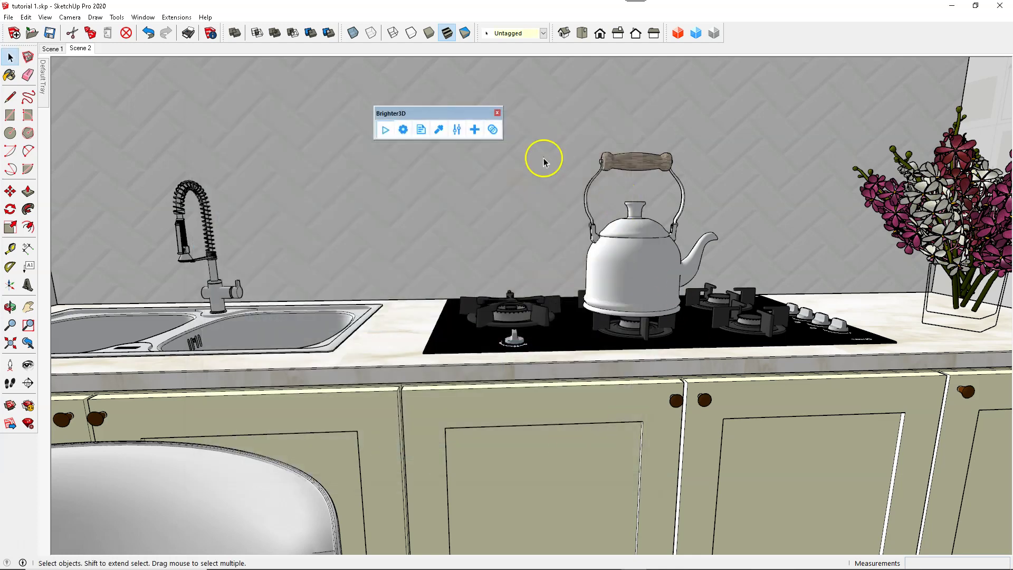
{"action": "left_click", "coordinate": [386, 131]}
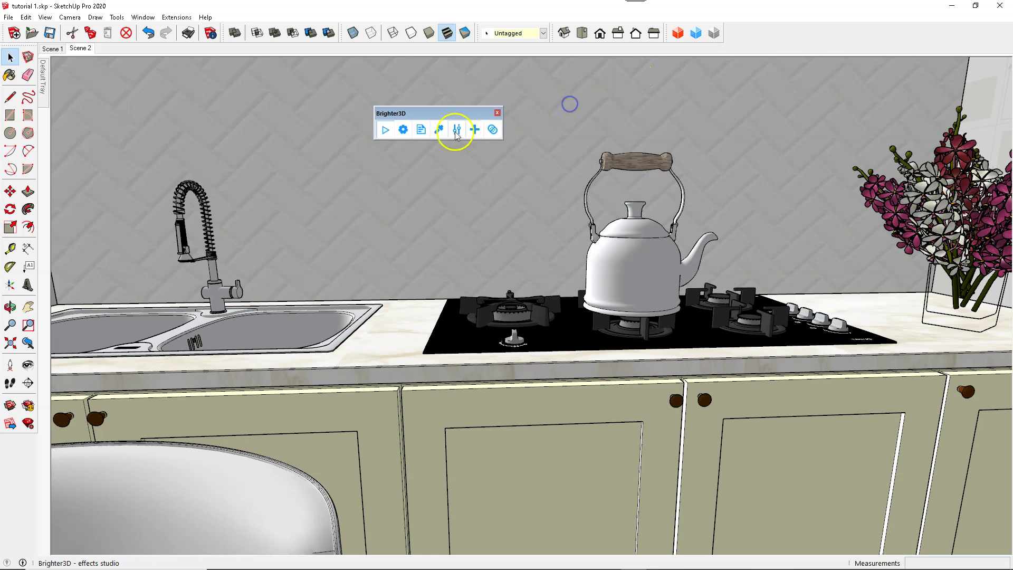
Step: Pick the brown knob material on the lower cabinet doors and set its colour to white, RGB 255, 255, 255
{"action": "left_click", "coordinate": [438, 130]}
{"action": "left_click", "coordinate": [677, 400]}
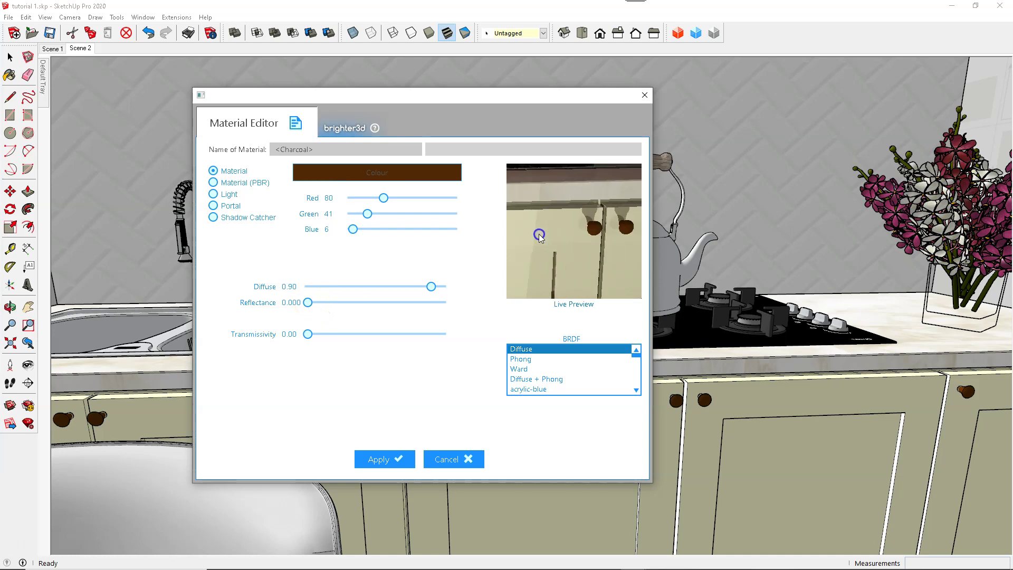
{"action": "left_click_drag", "start_coordinate": [383, 198], "coordinate": [443, 198]}
{"action": "left_click_drag", "start_coordinate": [371, 219], "coordinate": [464, 216]}
{"action": "left_click_drag", "start_coordinate": [349, 231], "coordinate": [473, 199]}
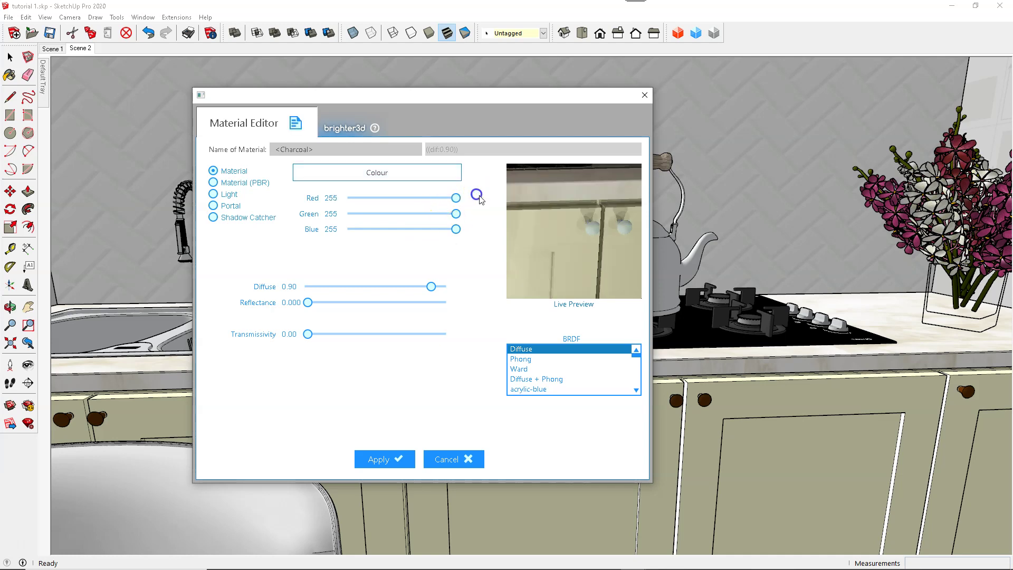
Step: Make the cabinet knobs Fresnel metal with diffuse 0.02, reflectance 0.165 and index of refraction 1.01, and apply the material
{"action": "left_click", "coordinate": [430, 289]}
{"action": "mouse_move", "coordinate": [308, 302]}
{"action": "left_mouse_down"}
{"action": "mouse_move", "coordinate": [328, 305]}
{"action": "mouse_move", "coordinate": [312, 303]}
{"action": "mouse_move", "coordinate": [321, 309]}
{"action": "left_mouse_up"}
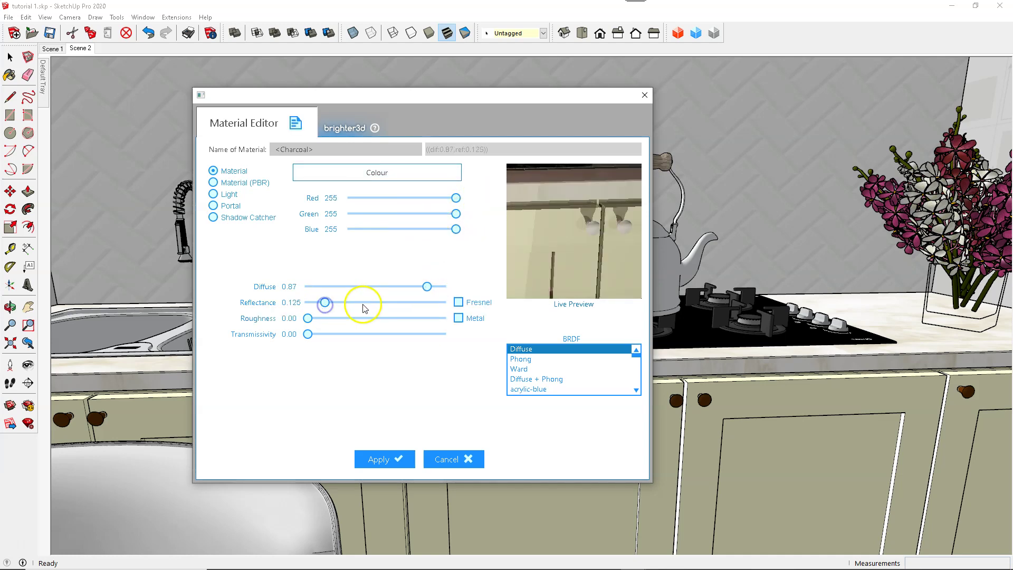
{"action": "left_click", "coordinate": [459, 302]}
{"action": "left_click", "coordinate": [459, 318]}
{"action": "left_click_drag", "start_coordinate": [427, 287], "coordinate": [330, 304]}
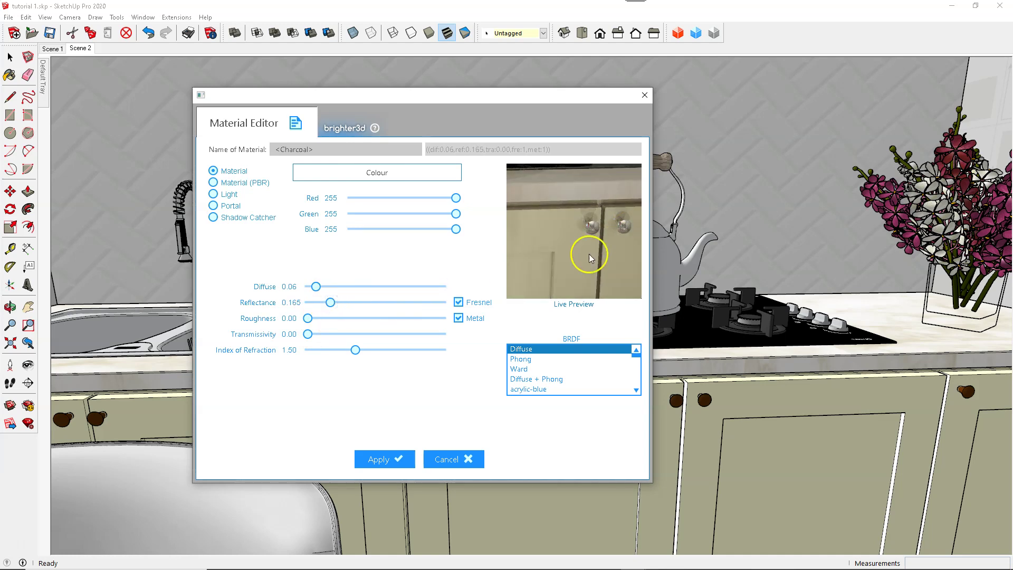
{"action": "left_click_drag", "start_coordinate": [357, 352], "coordinate": [287, 354]}
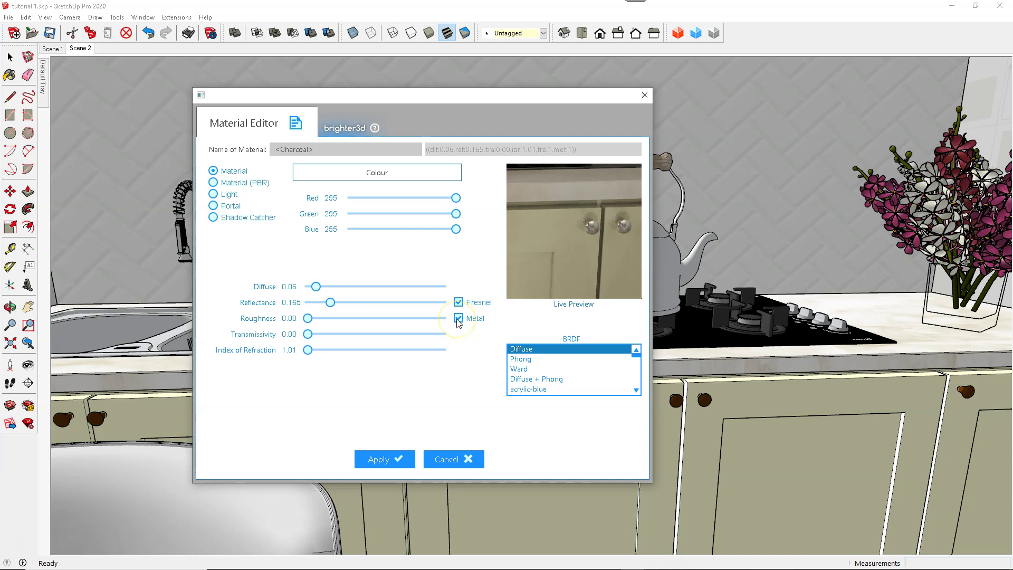
{"action": "left_click_drag", "start_coordinate": [315, 287], "coordinate": [311, 288]}
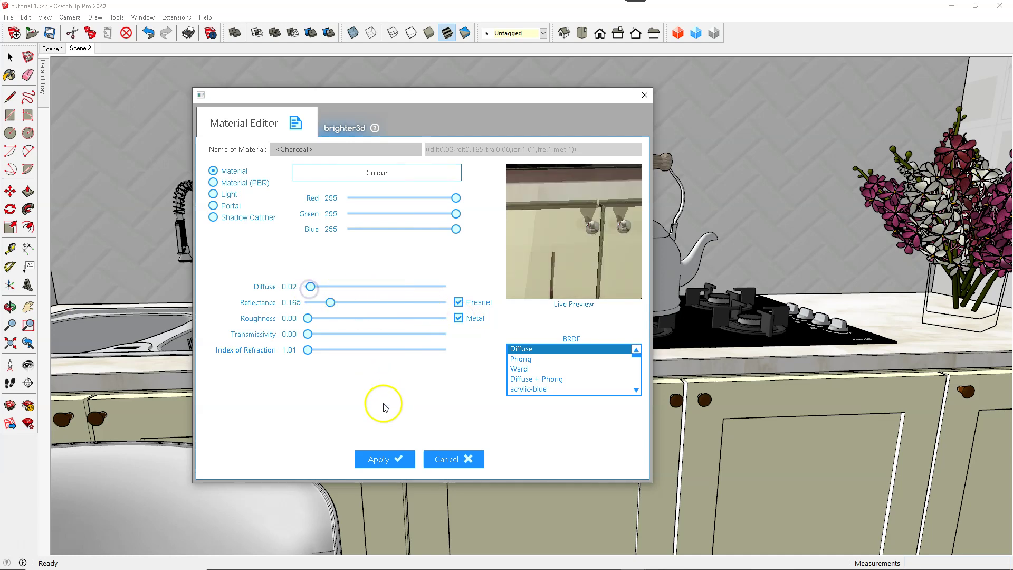
{"action": "left_click", "coordinate": [390, 460]}
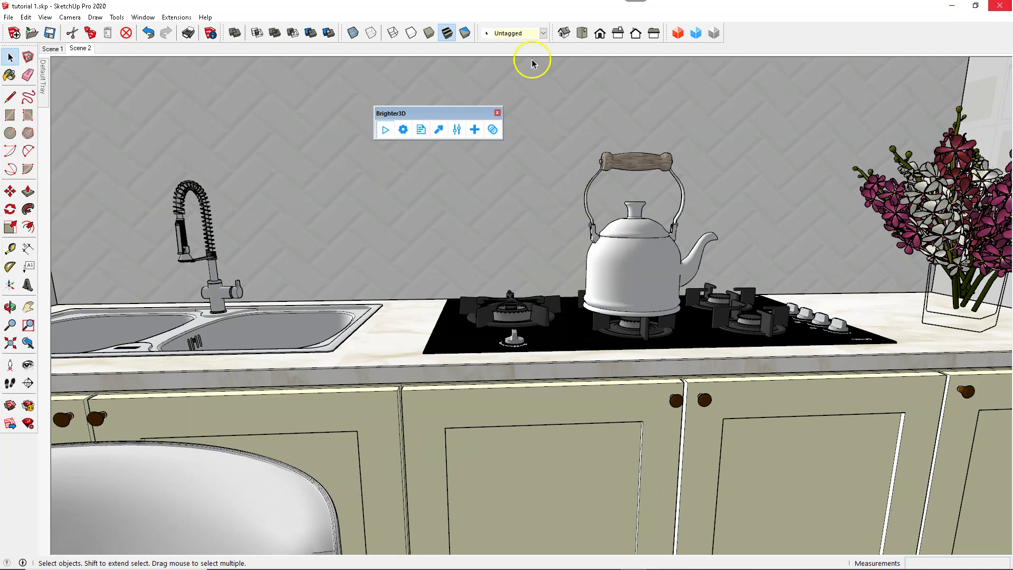
Step: Restore the Scene 2 view and refresh the render with it
{"action": "left_click", "coordinate": [77, 48]}
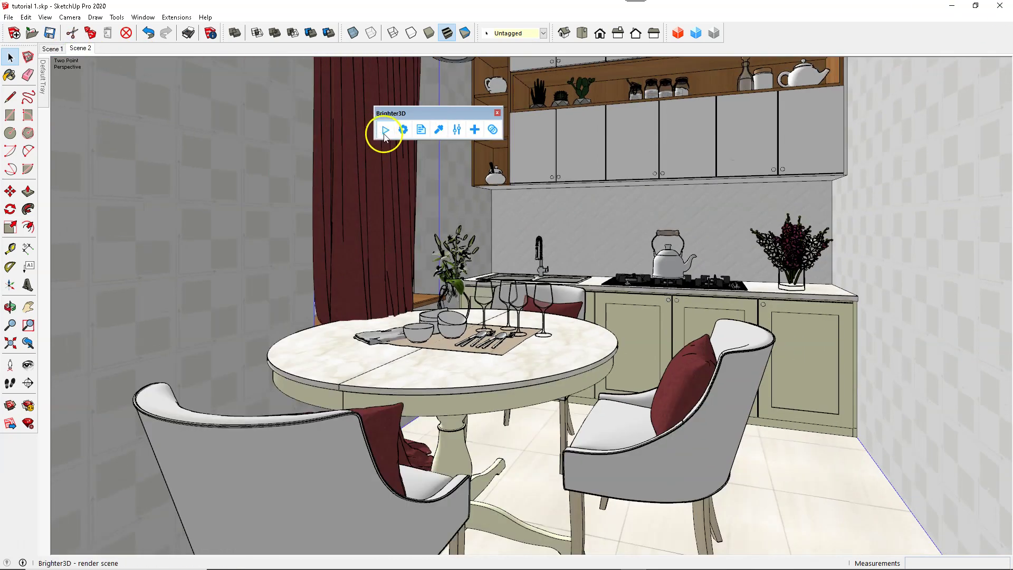
{"action": "left_click", "coordinate": [385, 130]}
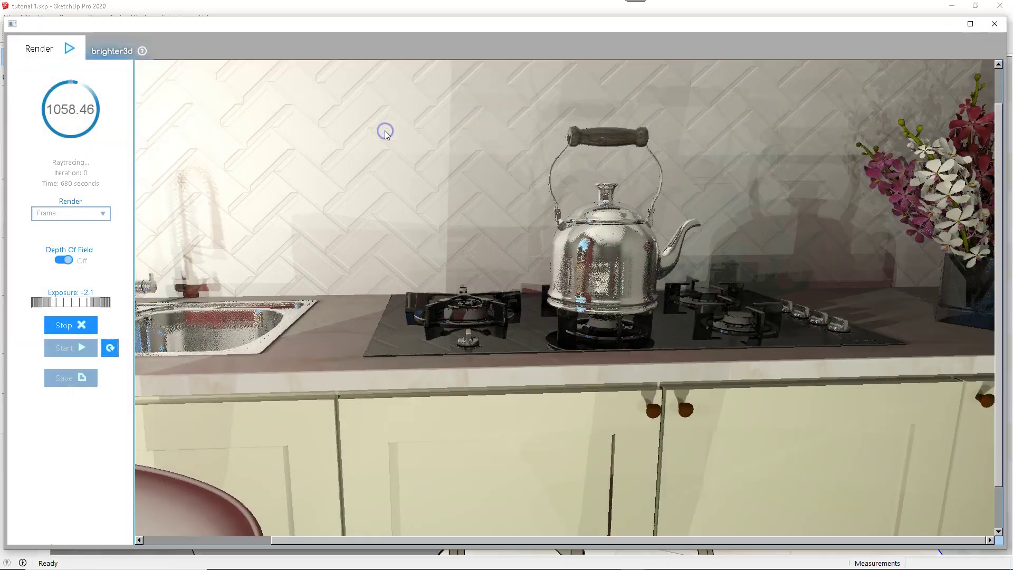
{"action": "left_click", "coordinate": [110, 349]}
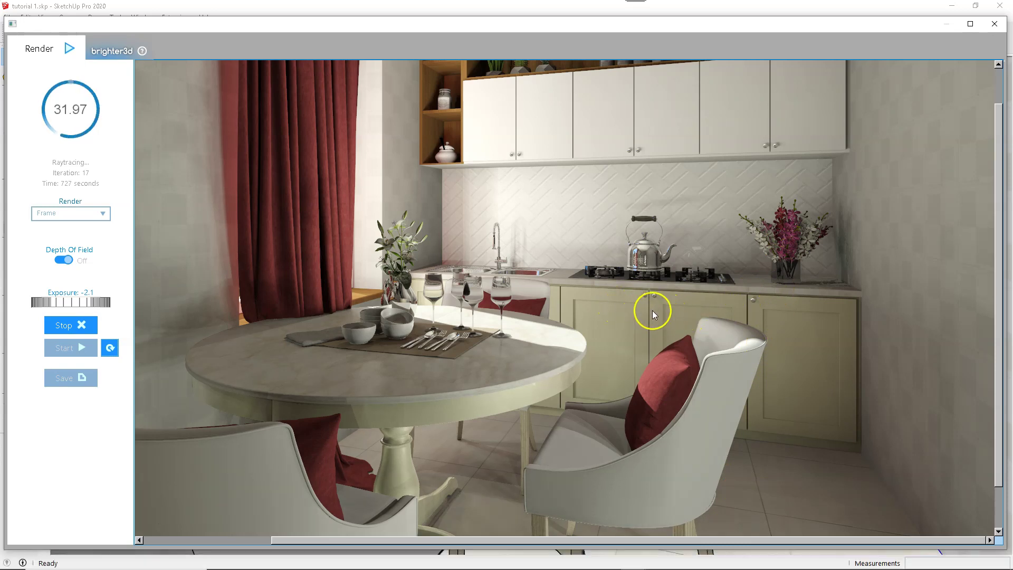
Step: Open the lower cabinet knob nearest the flower vase for editing and scale up its geometry
{"action": "left_click", "coordinate": [724, 559]}
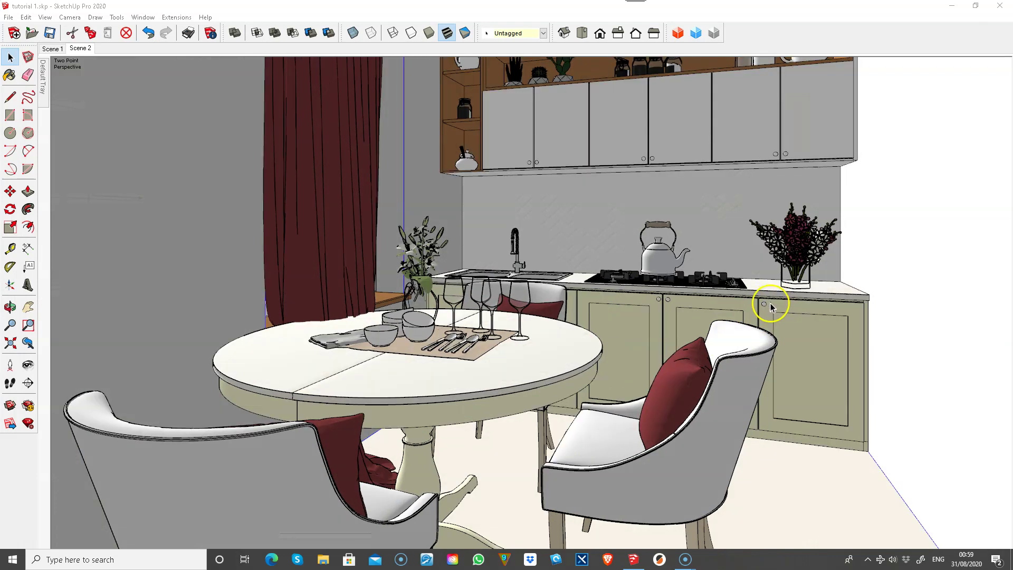
{"action": "scroll", "coordinate": [771, 304], "scroll_direction": "up", "scroll_amount": 6}
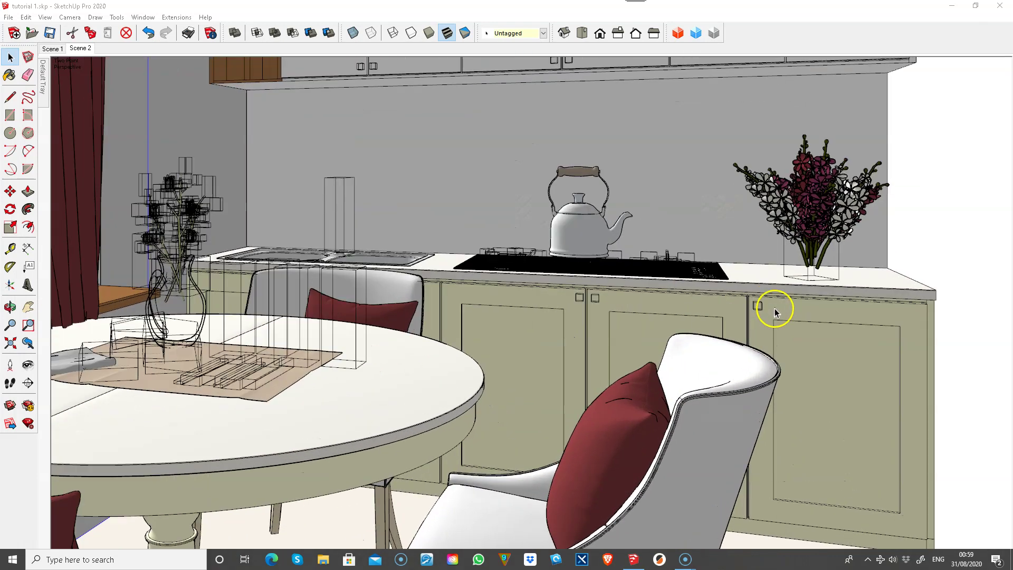
{"action": "scroll", "coordinate": [768, 311], "scroll_direction": "up", "scroll_amount": 8}
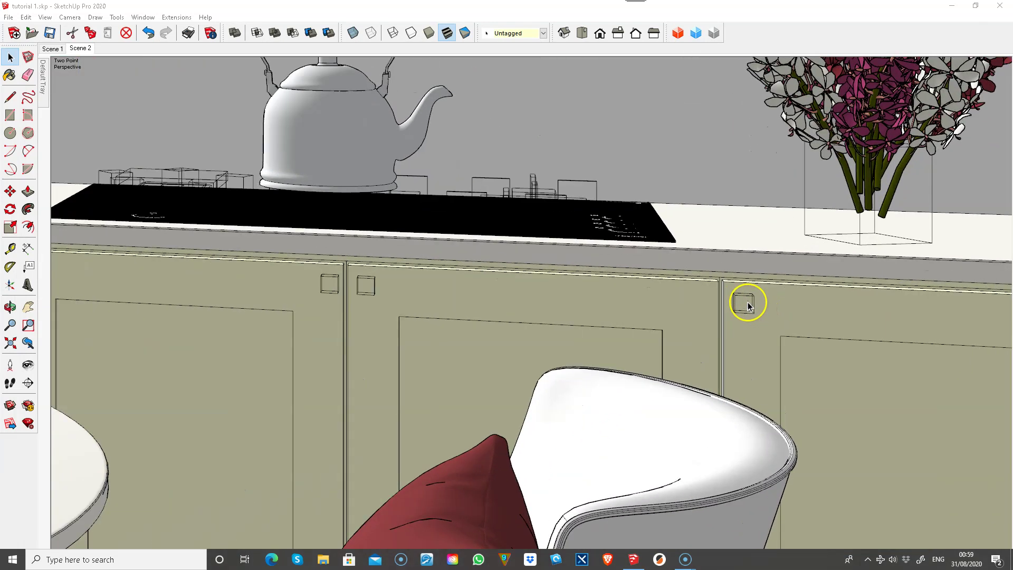
{"action": "left_click", "coordinate": [748, 305]}
{"action": "double_click", "coordinate": [748, 305]}
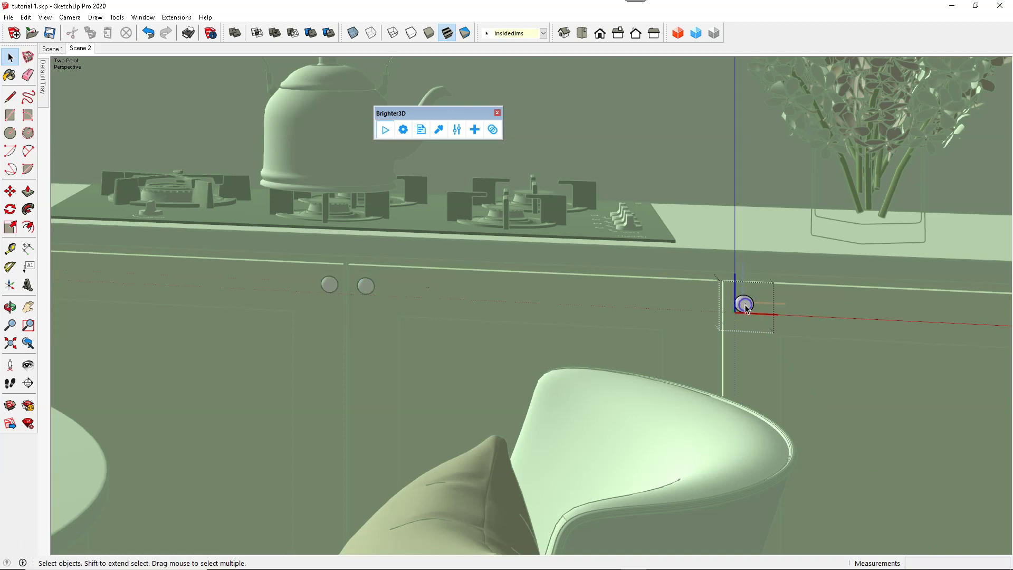
{"action": "left_click", "coordinate": [749, 315]}
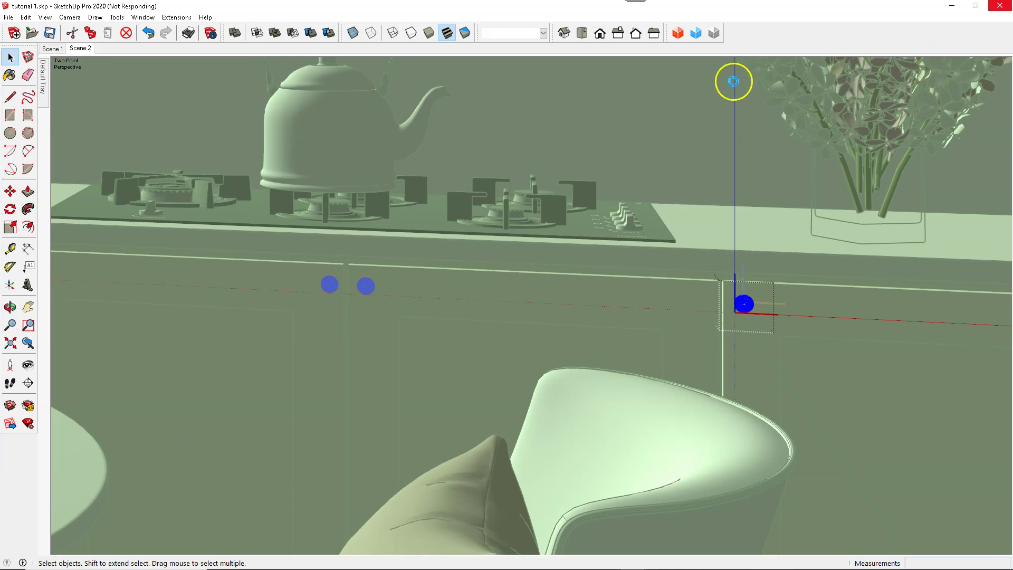
{"action": "mouse_move", "coordinate": [578, 569]}
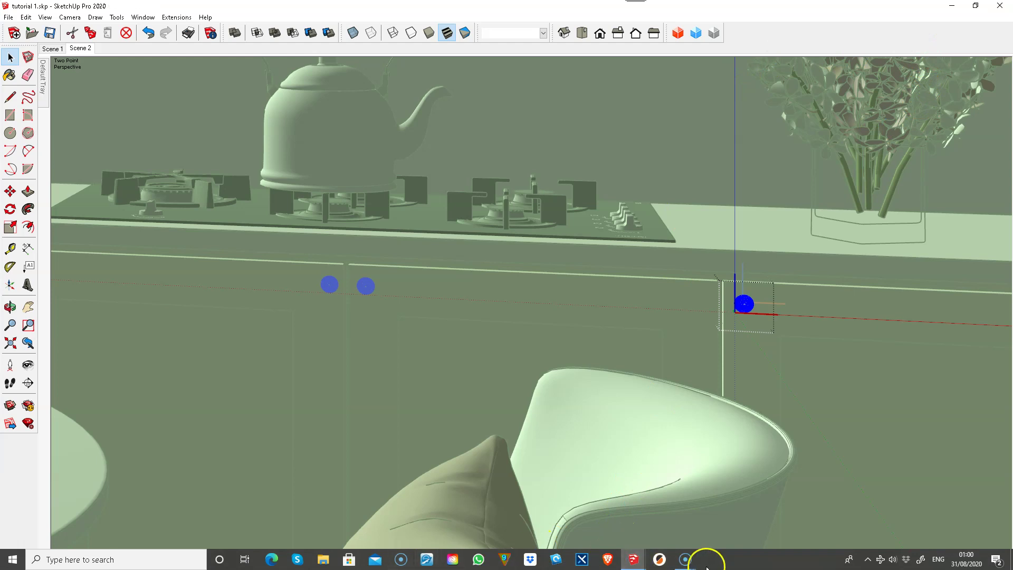
{"action": "left_click", "coordinate": [753, 300]}
{"action": "key", "text": "s"}
{"action": "left_click_drag", "start_coordinate": [755, 314], "coordinate": [768, 327]}
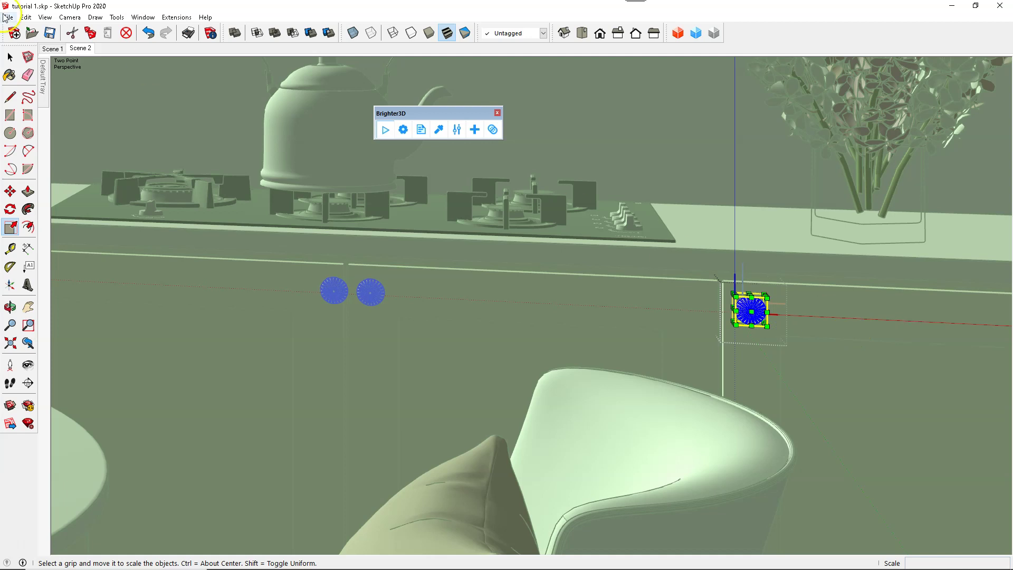
Step: Finish editing the enlarged lower cabinet knob and return to the whole kitchen model
{"action": "left_click", "coordinate": [10, 57]}
{"action": "left_click", "coordinate": [91, 72]}
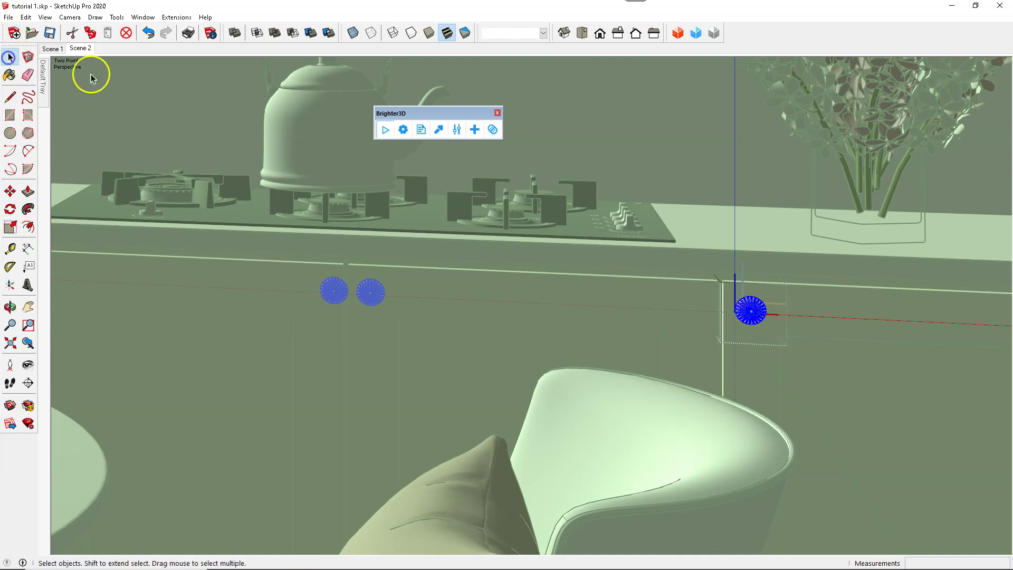
{"action": "left_click", "coordinate": [892, 261]}
{"action": "left_click", "coordinate": [893, 264]}
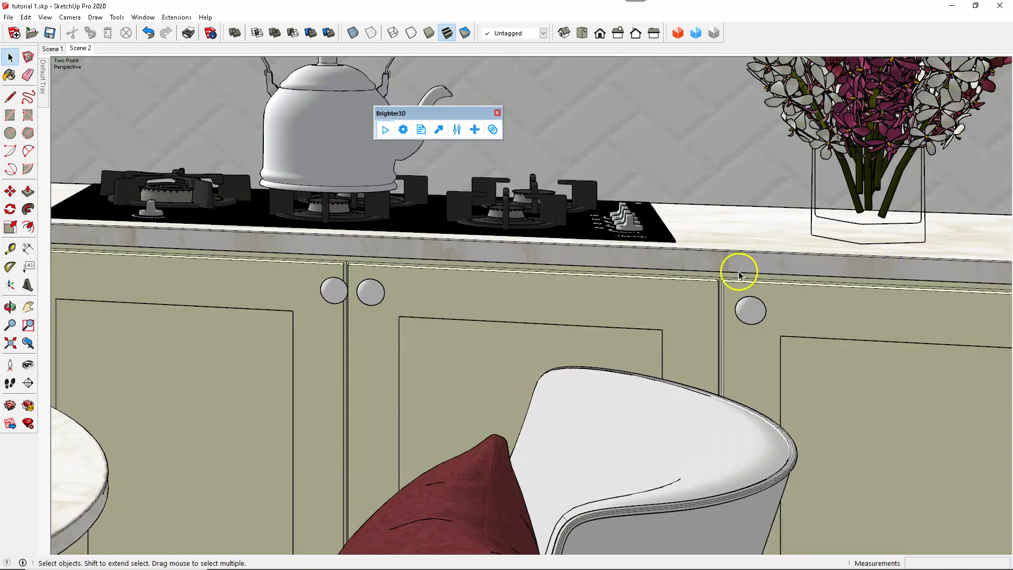
Step: Move the left-hand knob of the lower cabinet pair about 26 mm away from the gap between the doors
{"action": "double_click", "coordinate": [334, 290]}
{"action": "left_click", "coordinate": [348, 338]}
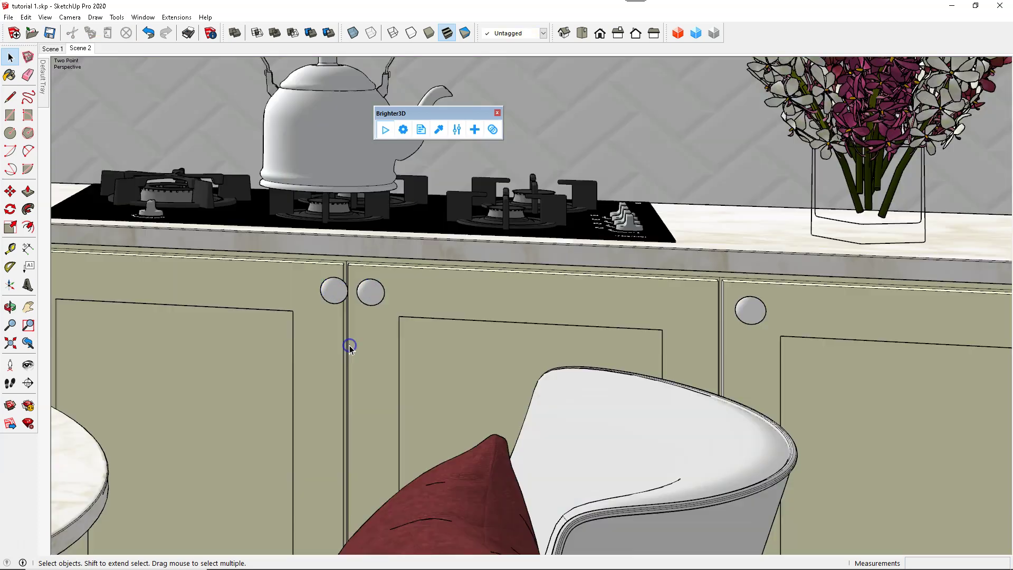
{"action": "left_click", "coordinate": [334, 293]}
{"action": "key", "text": "m"}
{"action": "left_click_drag", "start_coordinate": [323, 341], "coordinate": [303, 335]}
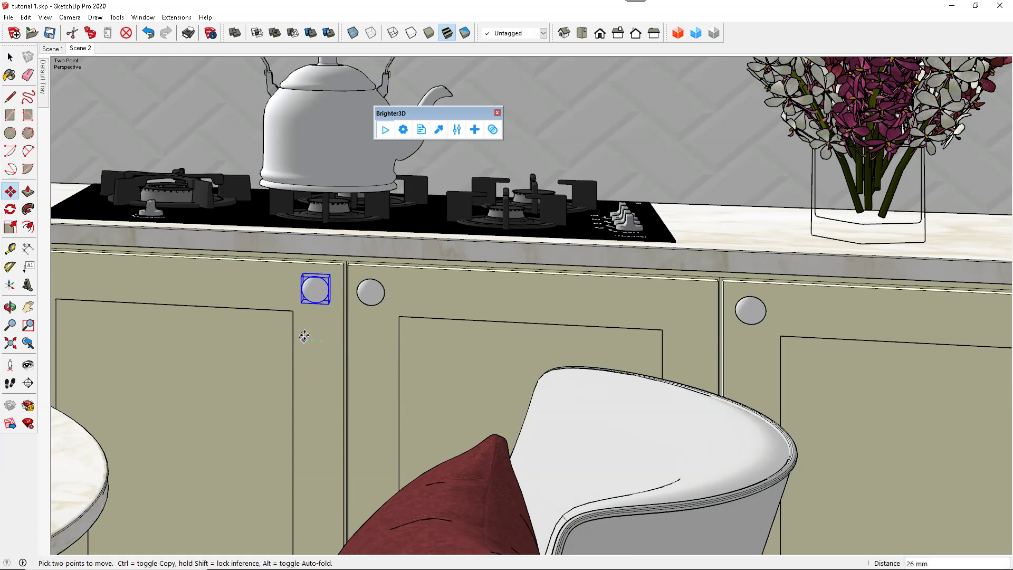
{"action": "left_click", "coordinate": [391, 302]}
Step: Select the left-hand knob of each upper cabinet door pair and move them together about 26 mm away from the door gaps
{"action": "scroll", "coordinate": [739, 196], "scroll_direction": "down", "scroll_amount": 5}
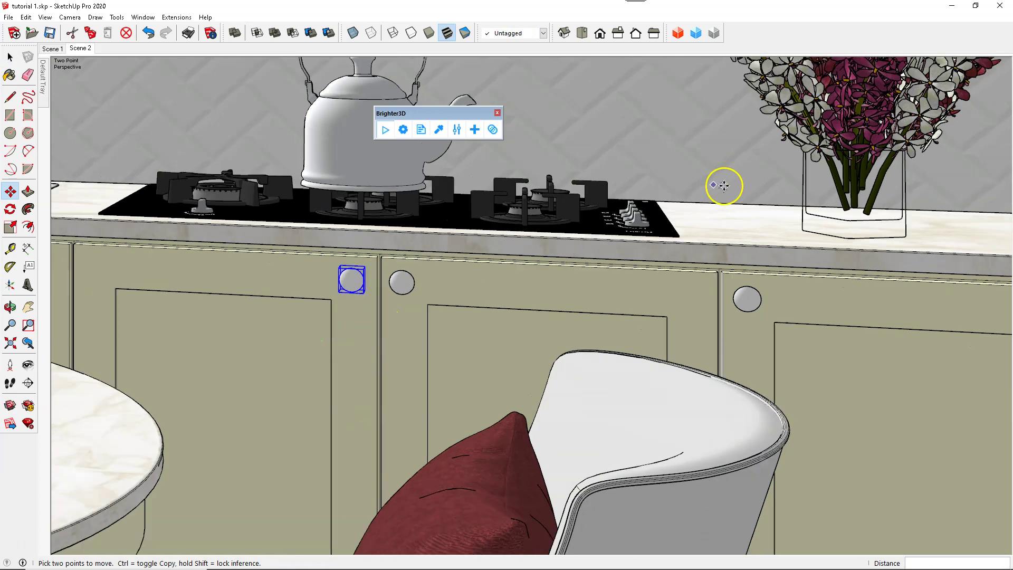
{"action": "scroll", "coordinate": [770, 216], "scroll_direction": "down", "scroll_amount": 1}
{"action": "scroll", "coordinate": [552, 332], "scroll_direction": "down", "scroll_amount": 1}
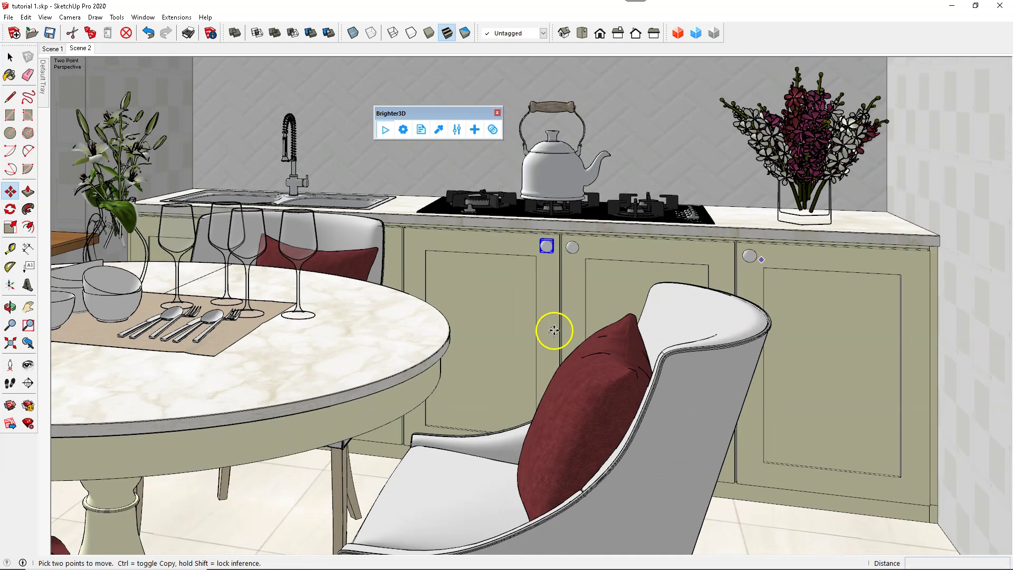
{"action": "scroll", "coordinate": [551, 336], "scroll_direction": "down", "scroll_amount": 1}
{"action": "scroll", "coordinate": [551, 336], "scroll_direction": "down", "scroll_amount": 2}
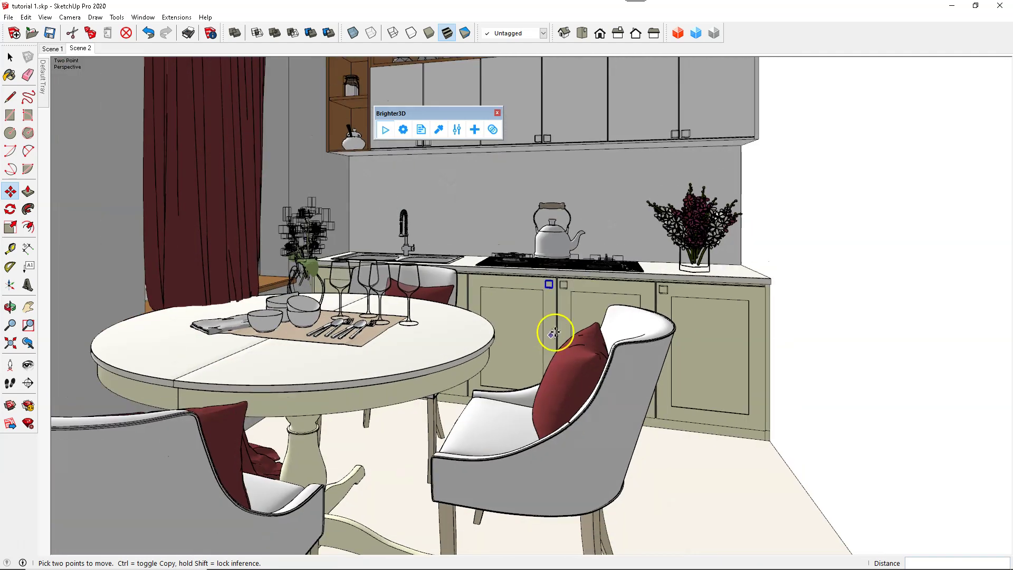
{"action": "left_click", "coordinate": [10, 57]}
{"action": "scroll", "coordinate": [819, 139], "scroll_direction": "up", "scroll_amount": 1}
{"action": "scroll", "coordinate": [709, 132], "scroll_direction": "up", "scroll_amount": 1}
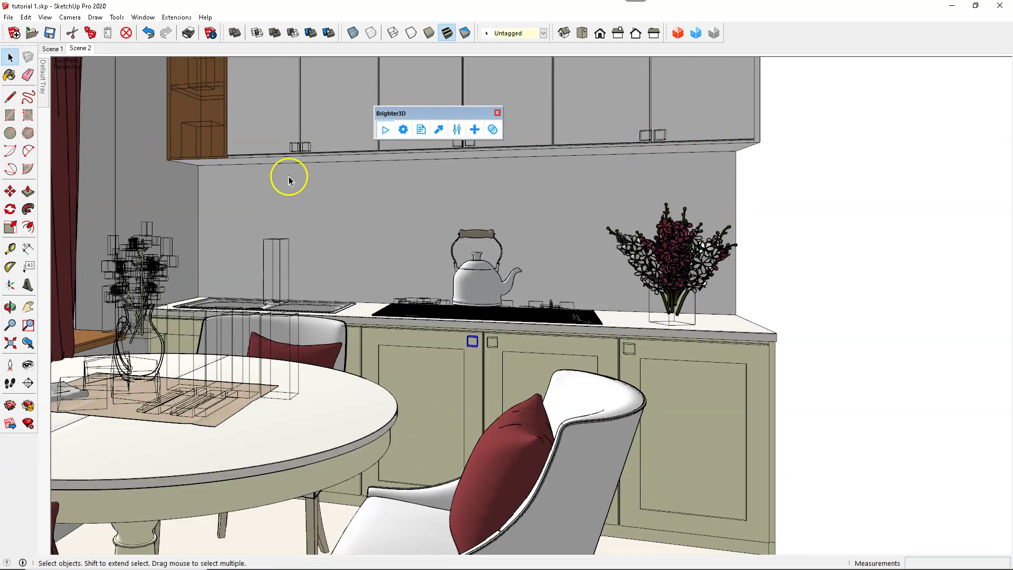
{"action": "left_click", "coordinate": [459, 143], "text": "shift"}
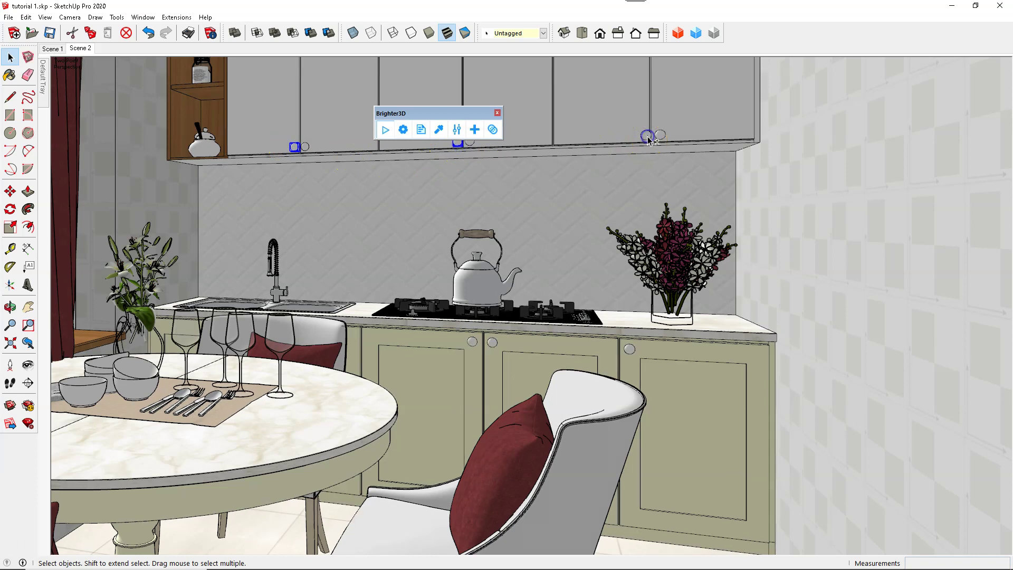
{"action": "key", "text": "m"}
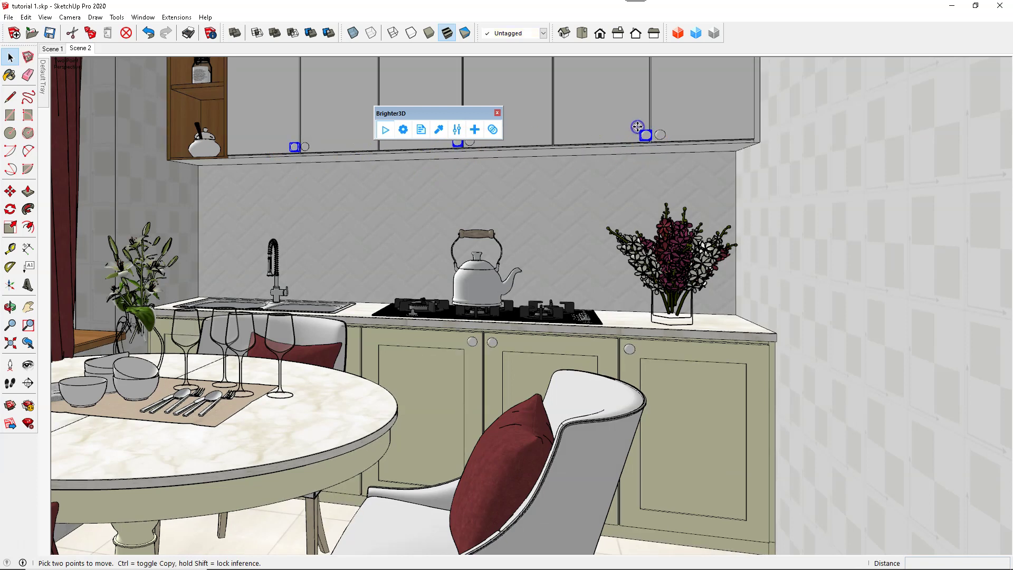
{"action": "left_click", "coordinate": [632, 126]}
{"action": "left_click", "coordinate": [630, 125]}
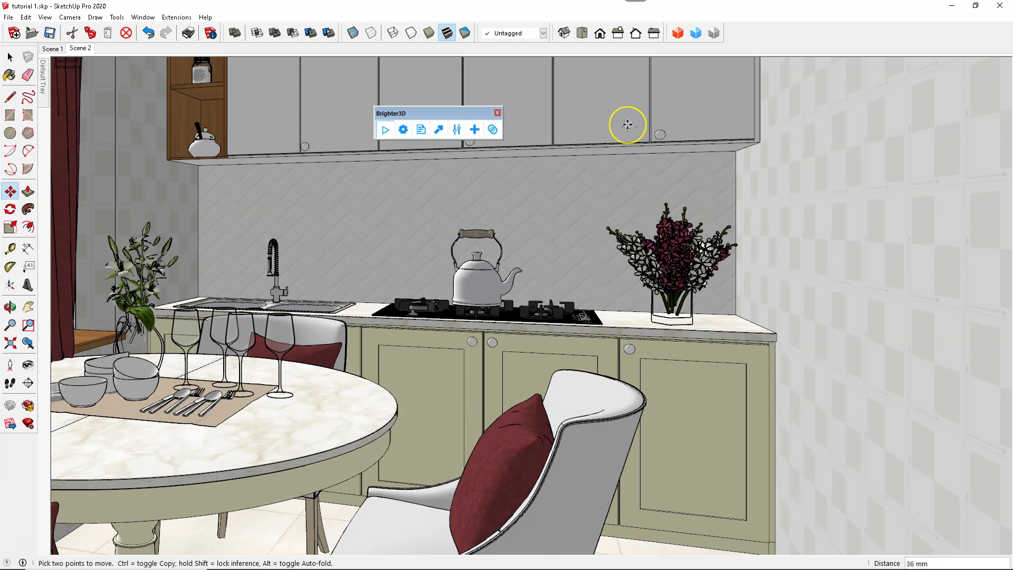
{"action": "left_click_drag", "start_coordinate": [625, 125], "coordinate": [630, 125]}
Step: Add the right-hand upper cabinet knobs to the selection and move all six knobs up 10 mm
{"action": "left_click", "coordinate": [7, 55]}
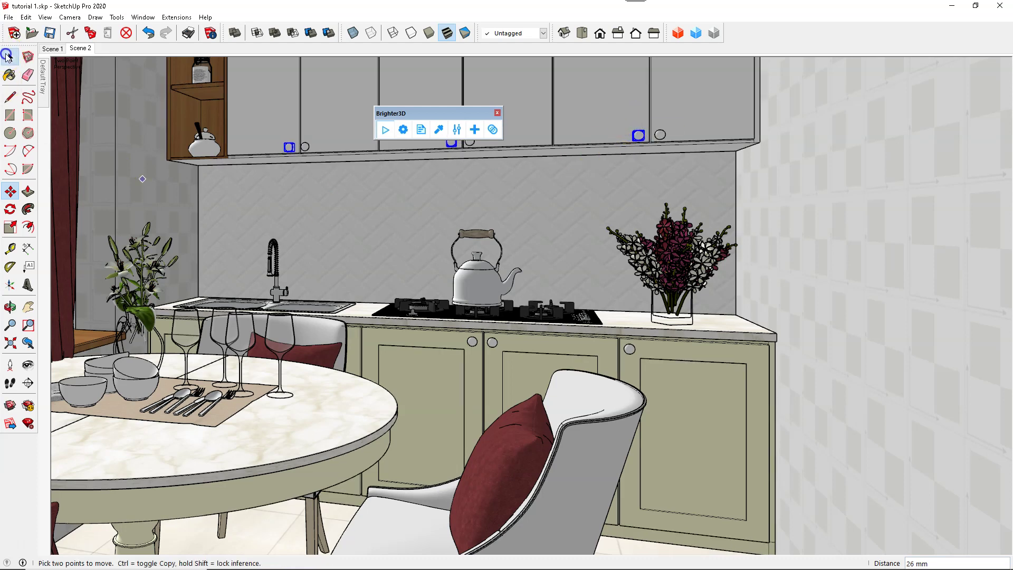
{"action": "left_click", "coordinate": [303, 150], "text": "shift"}
{"action": "left_click", "coordinate": [470, 144], "text": "shift"}
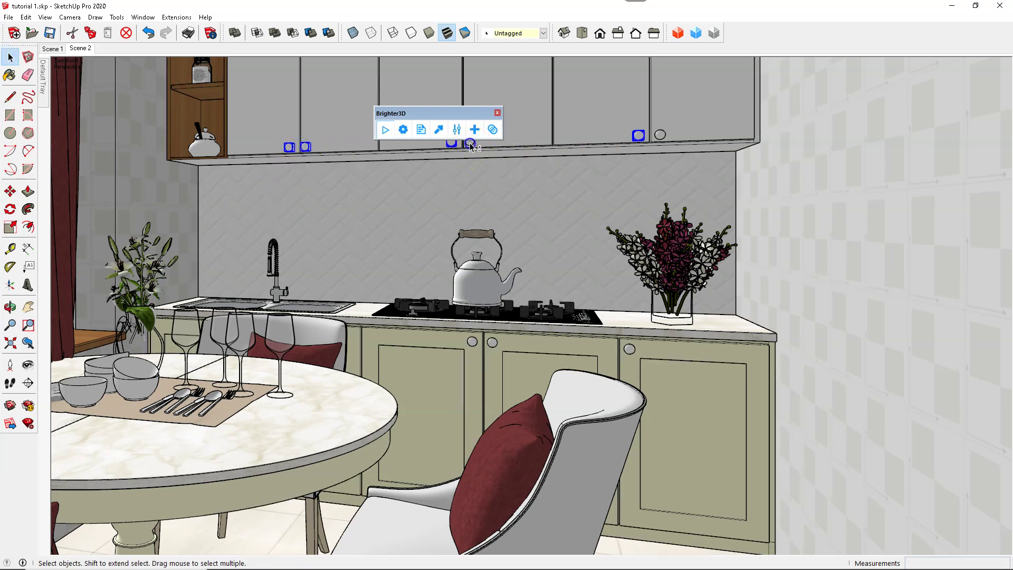
{"action": "left_click", "coordinate": [659, 135], "text": "shift"}
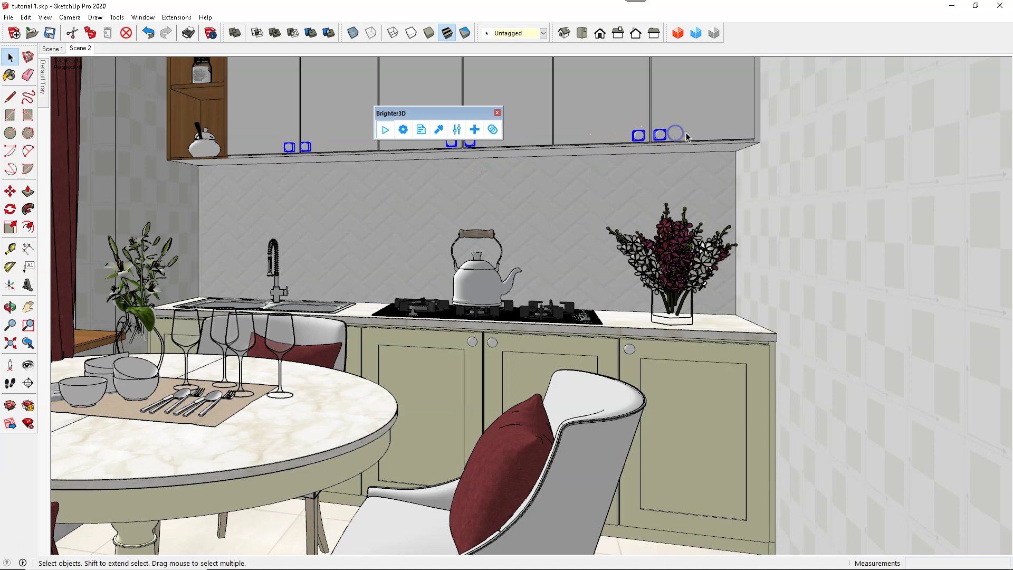
{"action": "key", "text": "m"}
{"action": "left_click", "coordinate": [686, 136]}
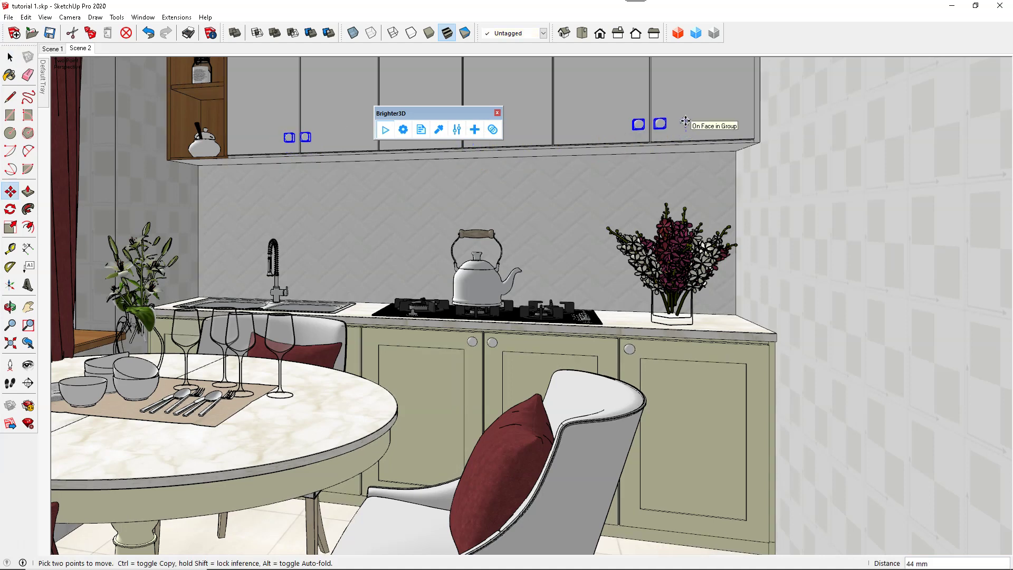
{"action": "key", "text": "Return"}
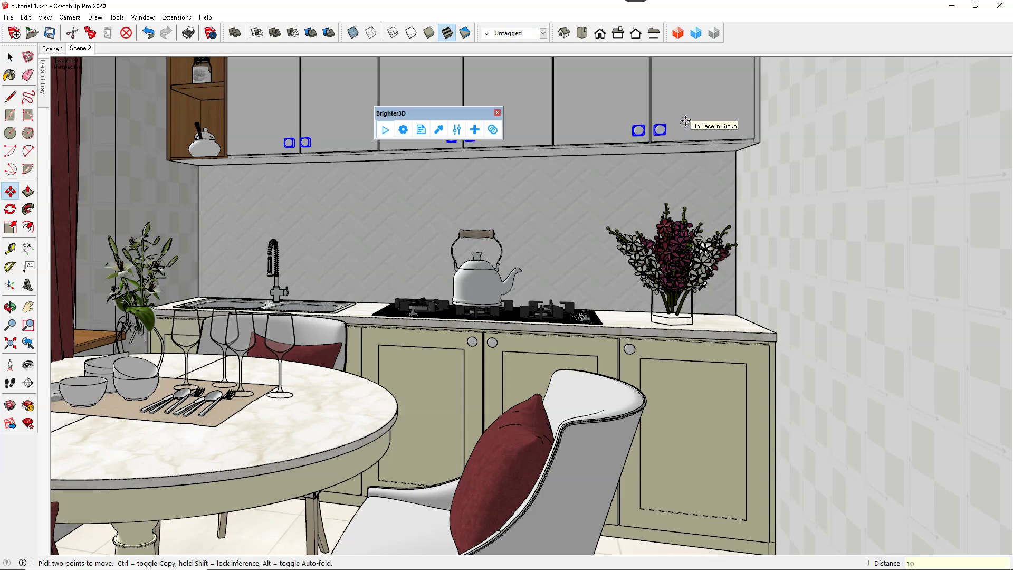
{"action": "left_click", "coordinate": [11, 57]}
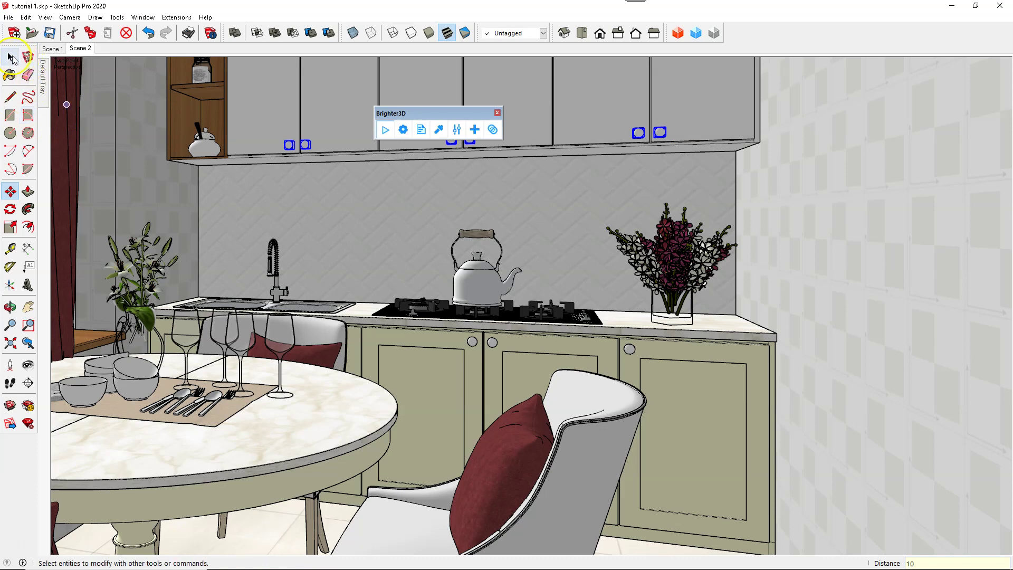
Step: Select the right-hand knobs of the two upper door pairs nearest the curtain and move them 20 mm away from the gaps
{"action": "left_click", "coordinate": [310, 147]}
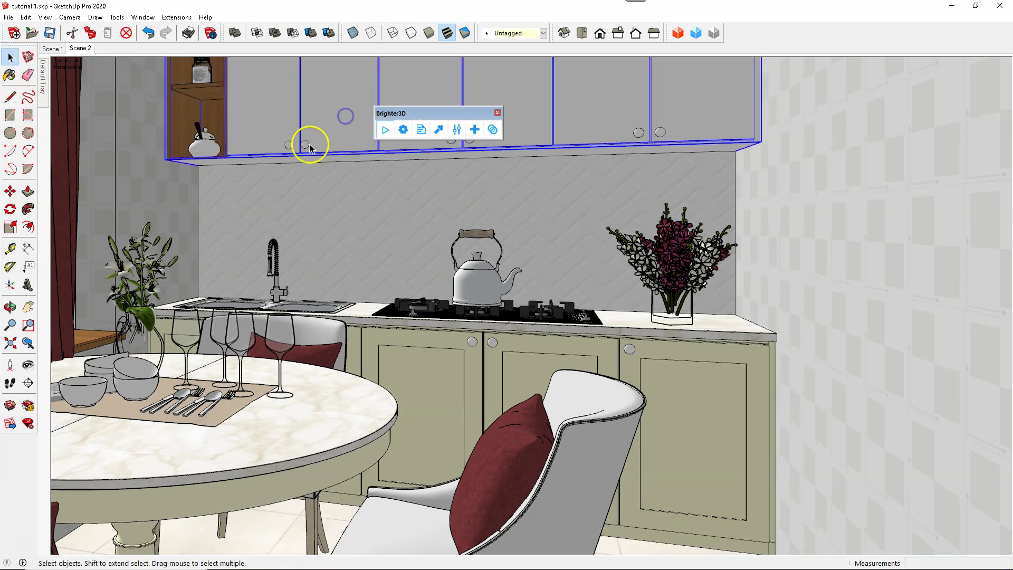
{"action": "left_click", "coordinate": [306, 145]}
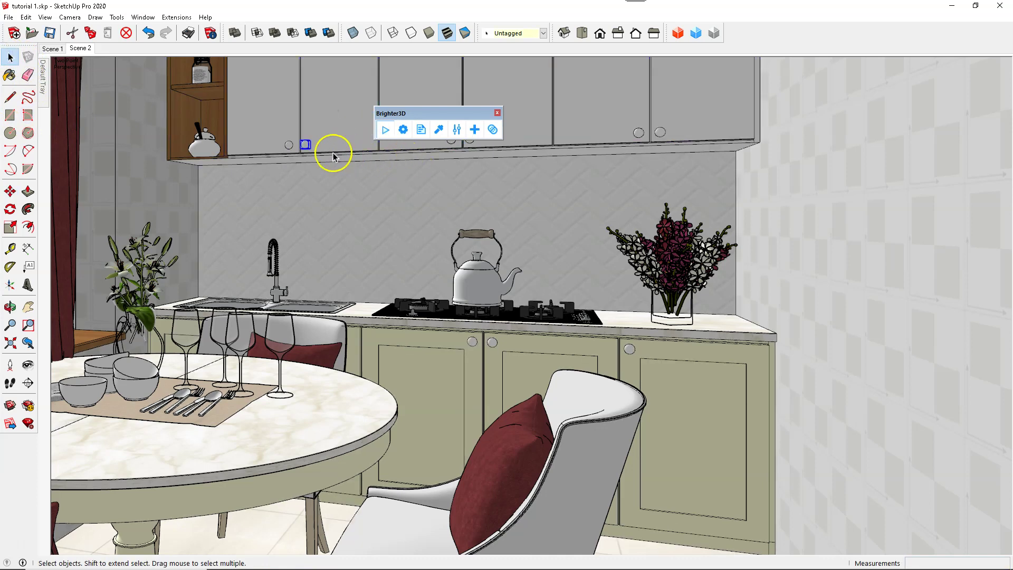
{"action": "left_click", "coordinate": [470, 143], "text": "shift"}
{"action": "key", "text": "m"}
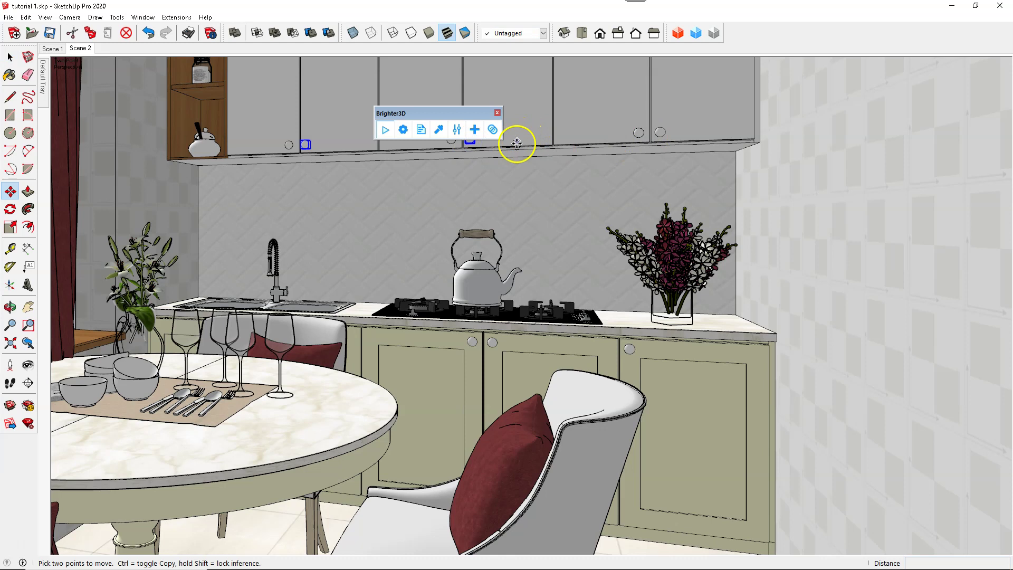
{"action": "left_click", "coordinate": [518, 143]}
{"action": "type", "text": "20"}
{"action": "key", "text": "Return"}
{"action": "left_click", "coordinate": [10, 56]}
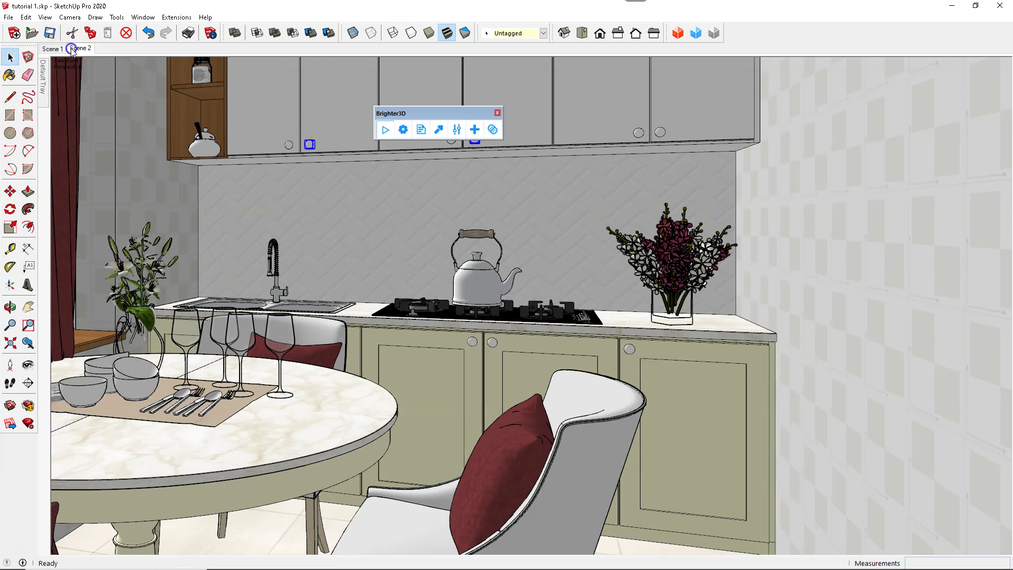
Step: Restore the Scene 2 view, stop the old Brighter3D render and start a new one with the adjusted knobs
{"action": "left_click", "coordinate": [72, 49]}
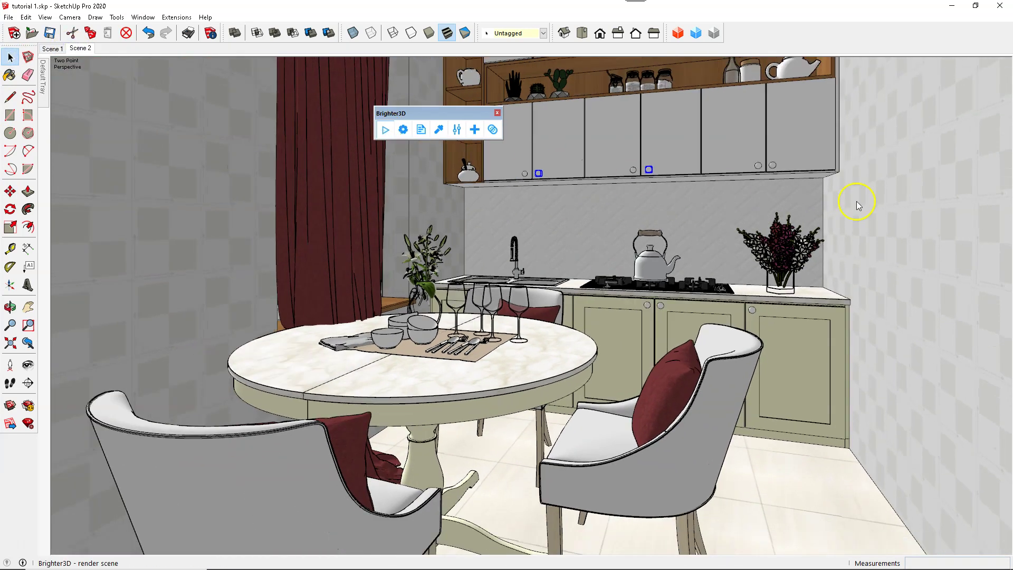
{"action": "left_click", "coordinate": [866, 191]}
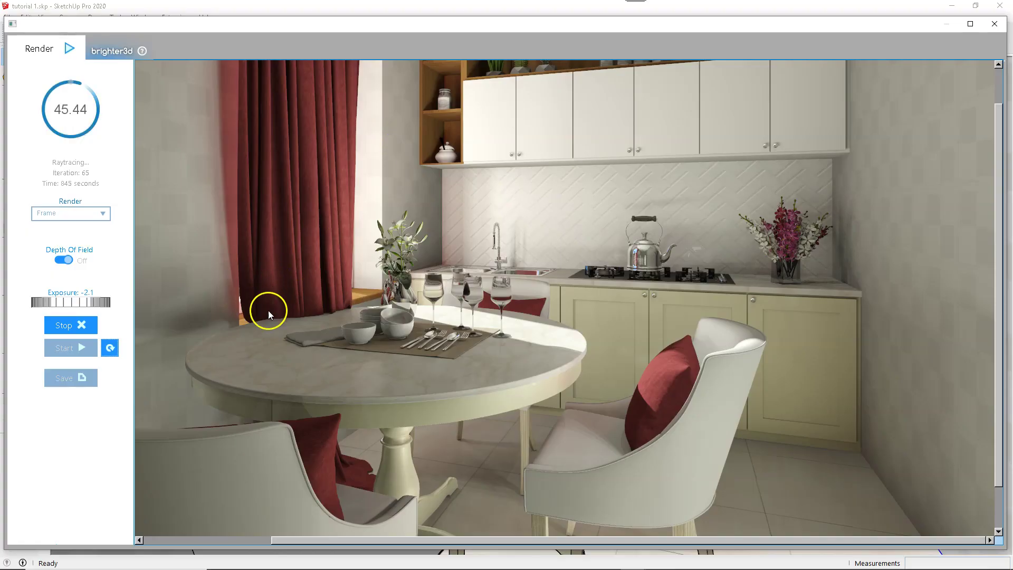
{"action": "left_click", "coordinate": [63, 325]}
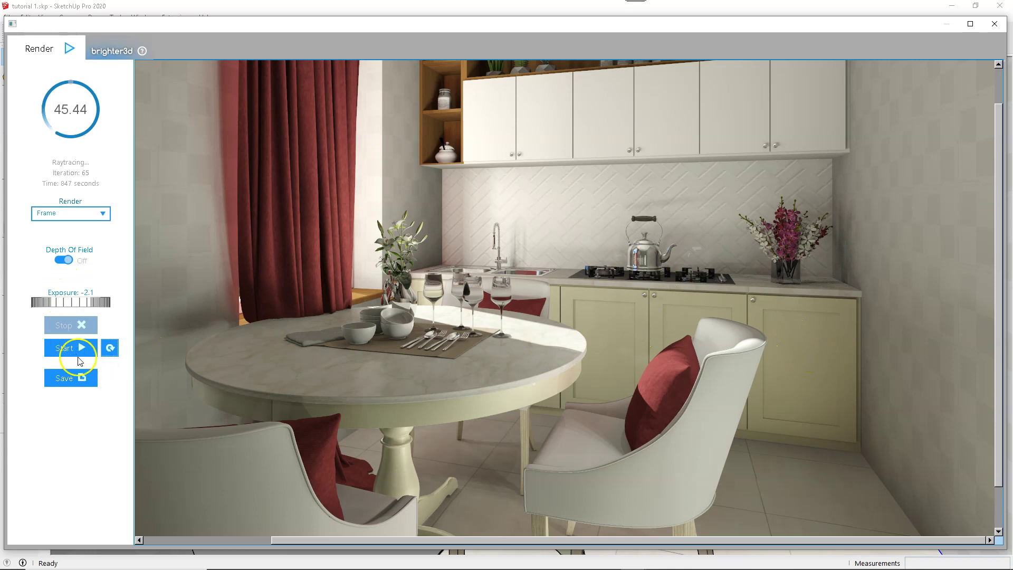
{"action": "left_click", "coordinate": [73, 348]}
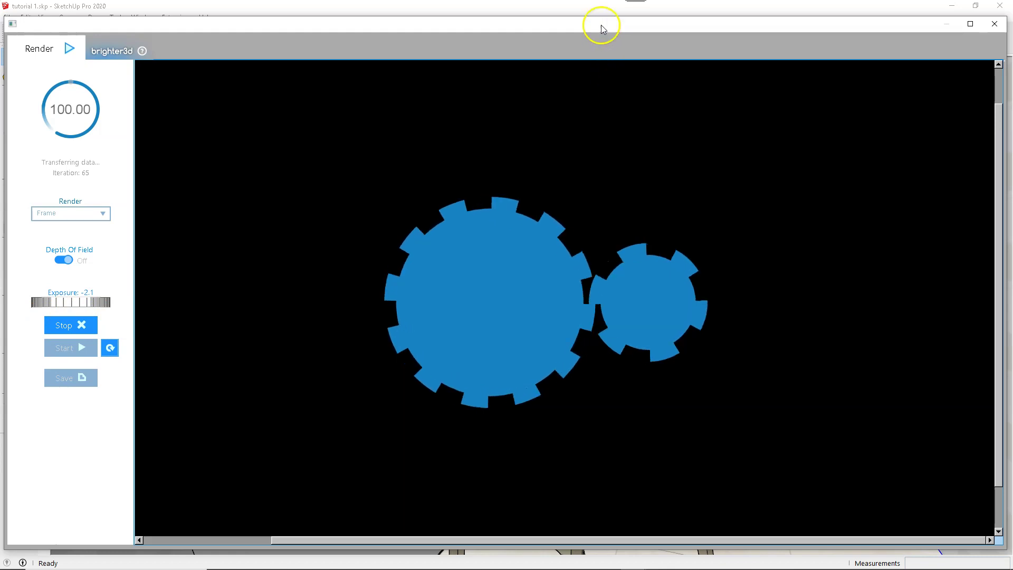
{"action": "mouse_move", "coordinate": [600, 27]}
{"action": "left_mouse_down"}
{"action": "mouse_move", "coordinate": [564, 280]}
{"action": "mouse_move", "coordinate": [623, 110]}
{"action": "mouse_move", "coordinate": [596, 35]}
{"action": "left_mouse_up"}
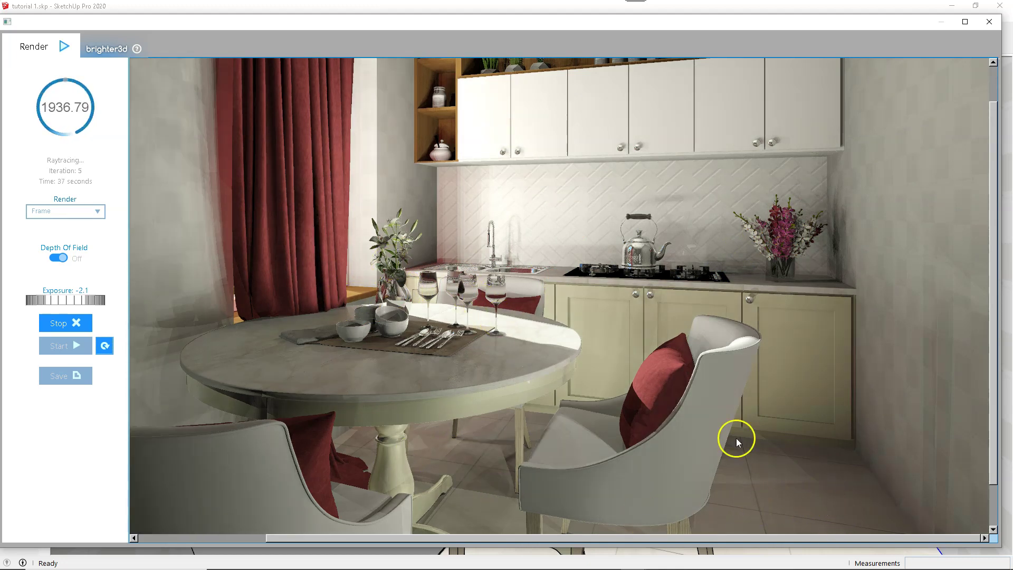
Step: Pick the floor tile material in the model, set its reflectance to 0.099 and apply the change
{"action": "left_click", "coordinate": [457, 7]}
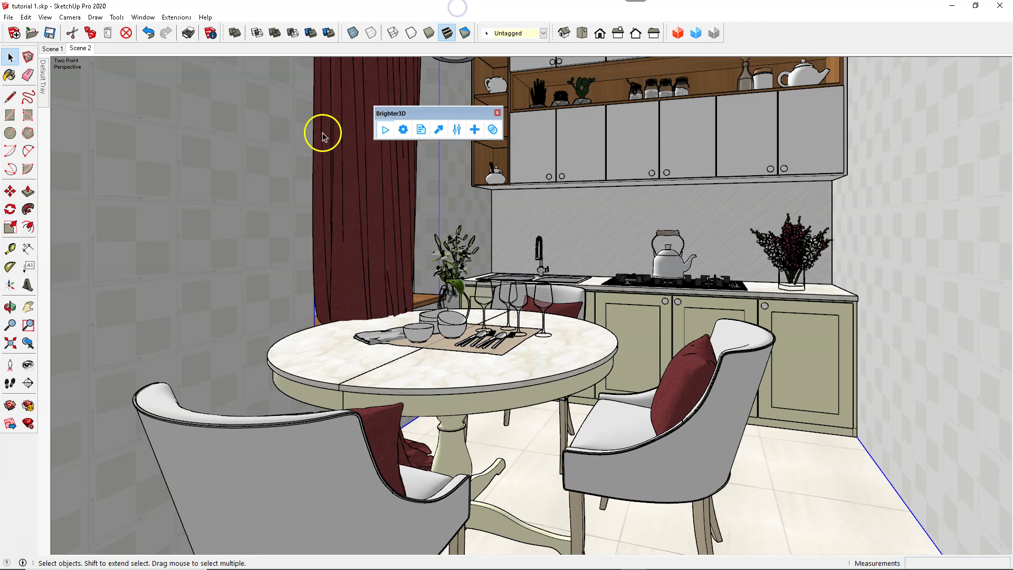
{"action": "left_click", "coordinate": [438, 129]}
{"action": "left_click", "coordinate": [837, 516]}
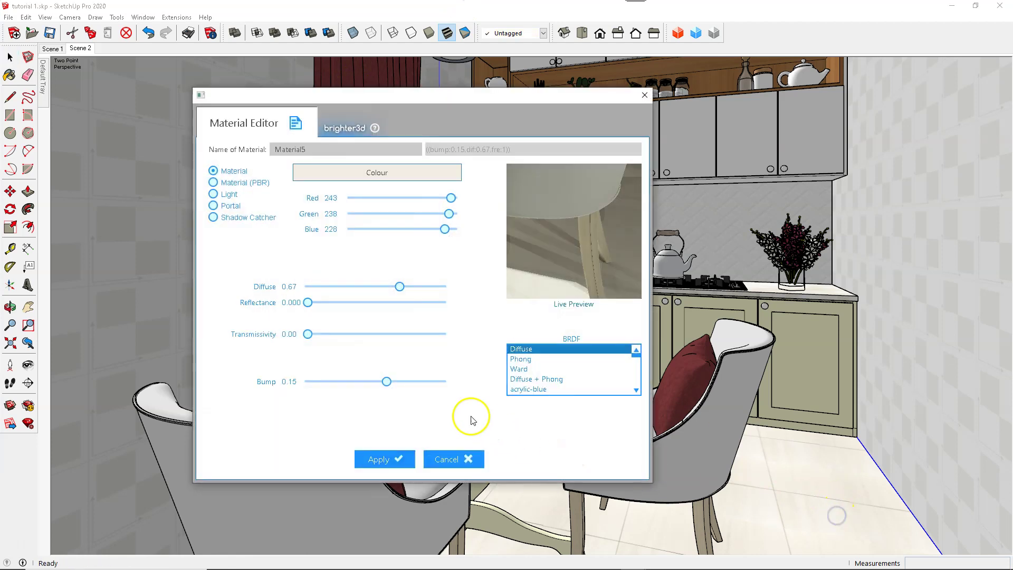
{"action": "left_click_drag", "start_coordinate": [309, 303], "coordinate": [321, 303]}
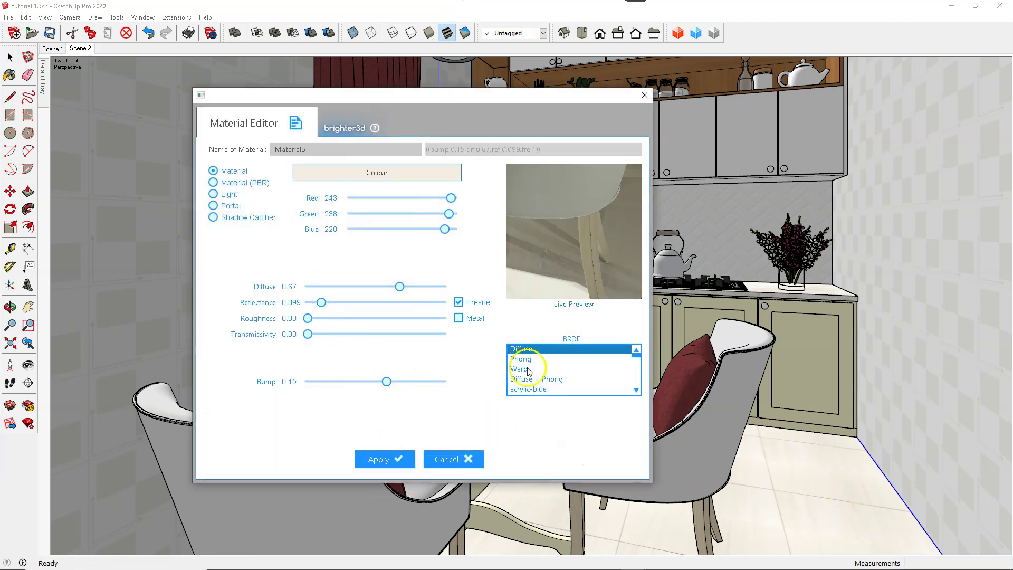
{"action": "left_click", "coordinate": [381, 458]}
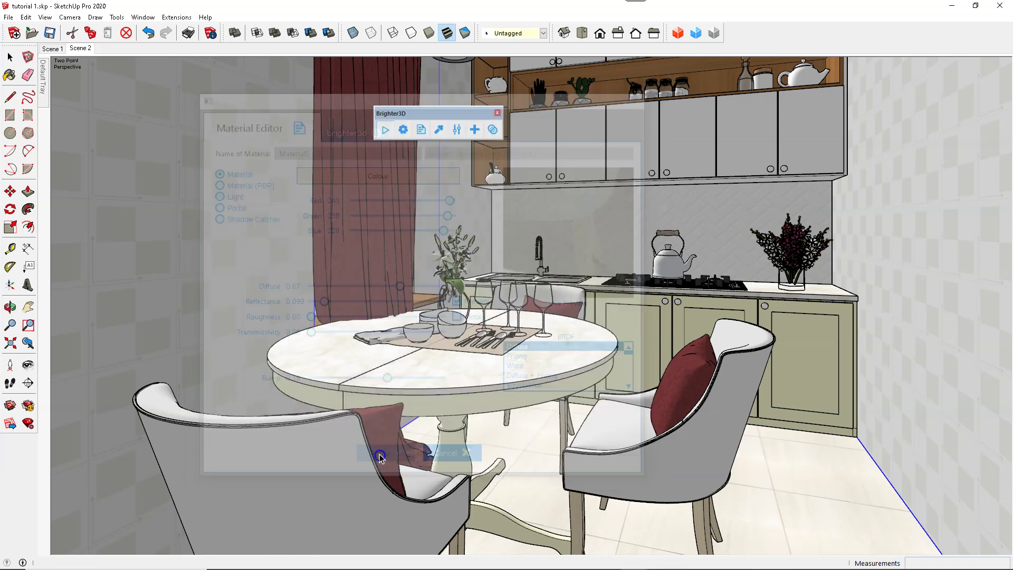
Step: Return to the running render and refresh it with the changed floor material
{"action": "left_click", "coordinate": [385, 129]}
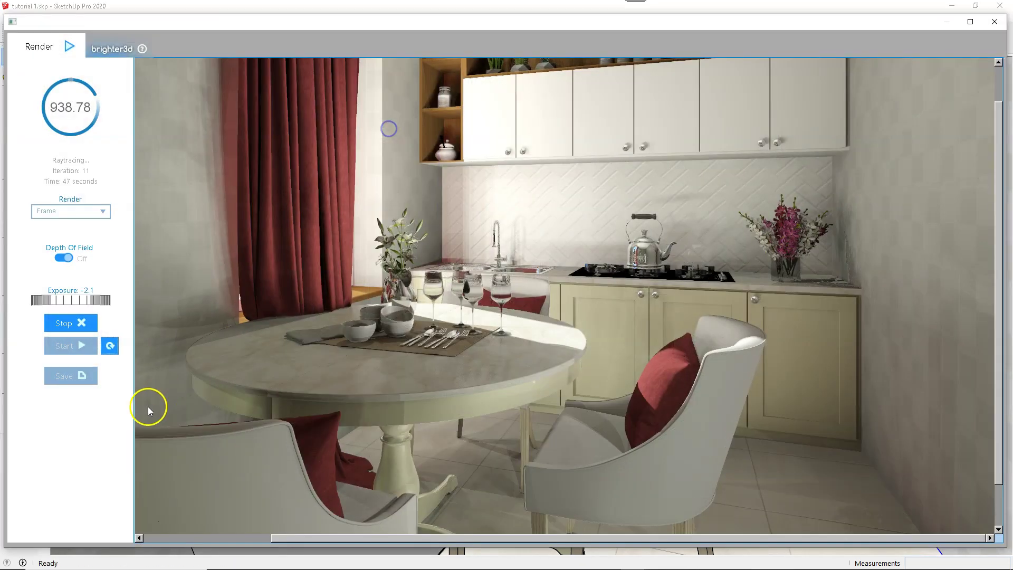
{"action": "left_click", "coordinate": [109, 346]}
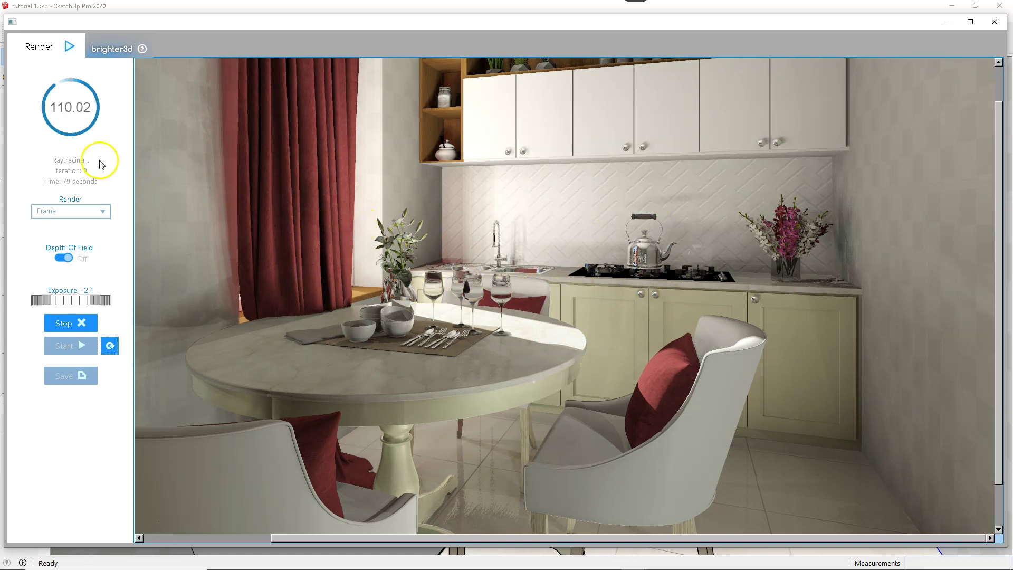
{"action": "left_click", "coordinate": [68, 197]}
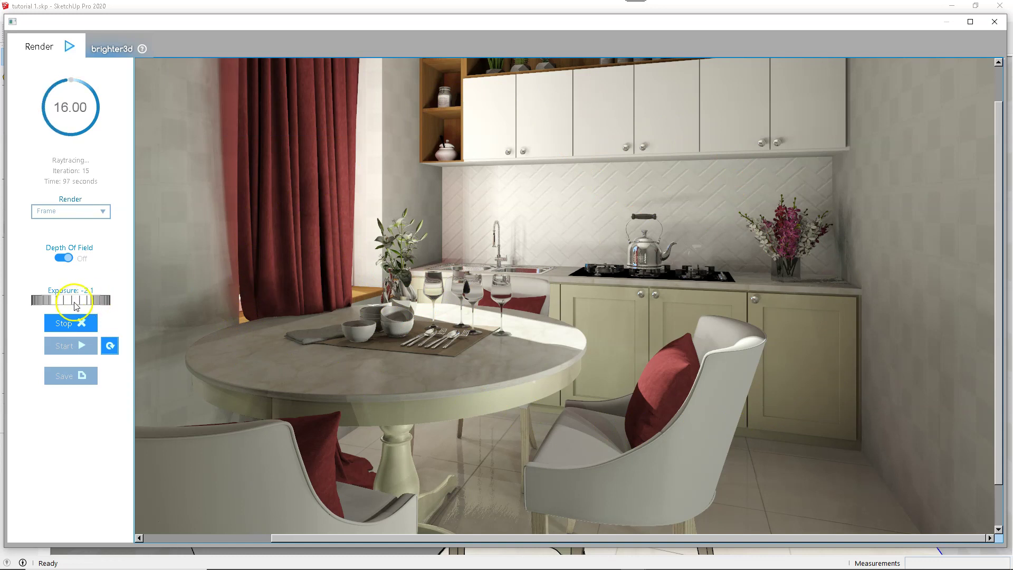
Step: Set the render's exposure to -2.0 and stop the rendering
{"action": "left_click_drag", "start_coordinate": [107, 304], "coordinate": [78, 302]}
{"action": "scroll", "coordinate": [78, 303], "scroll_direction": "up", "scroll_amount": 2}
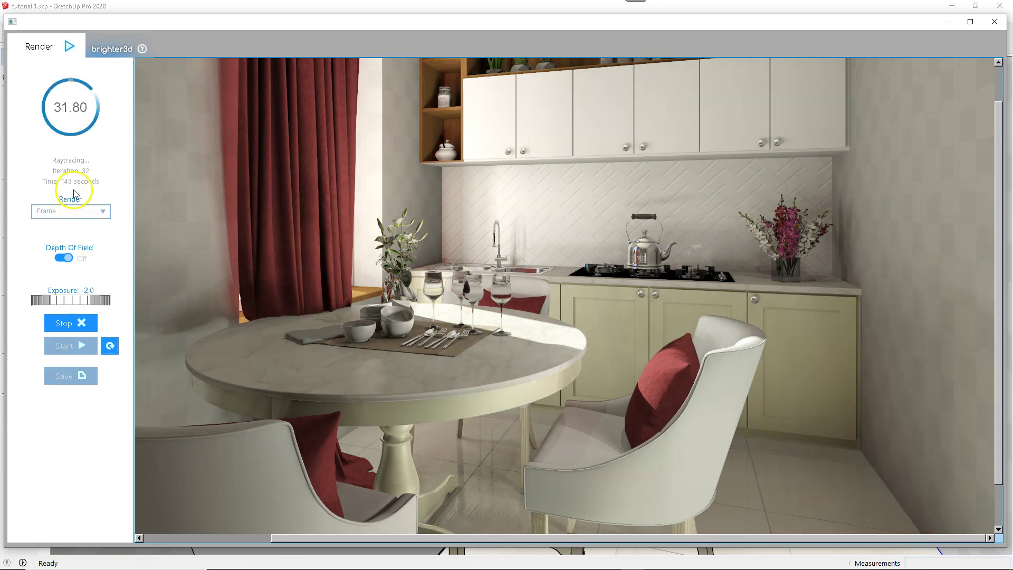
{"action": "left_click", "coordinate": [66, 323]}
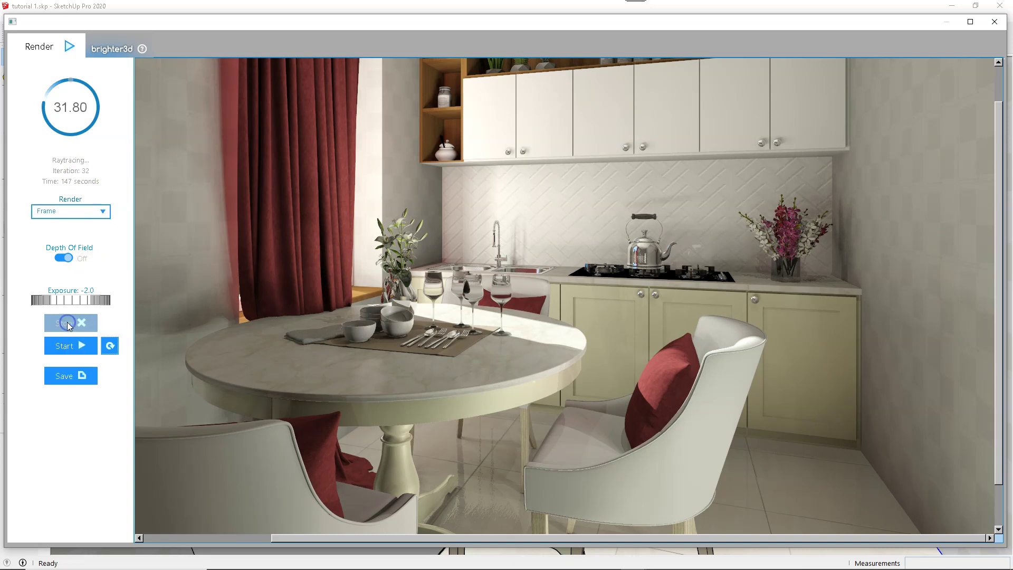
Step: Save the finished render to the Desktop as a PNG image named render
{"action": "left_click", "coordinate": [74, 375]}
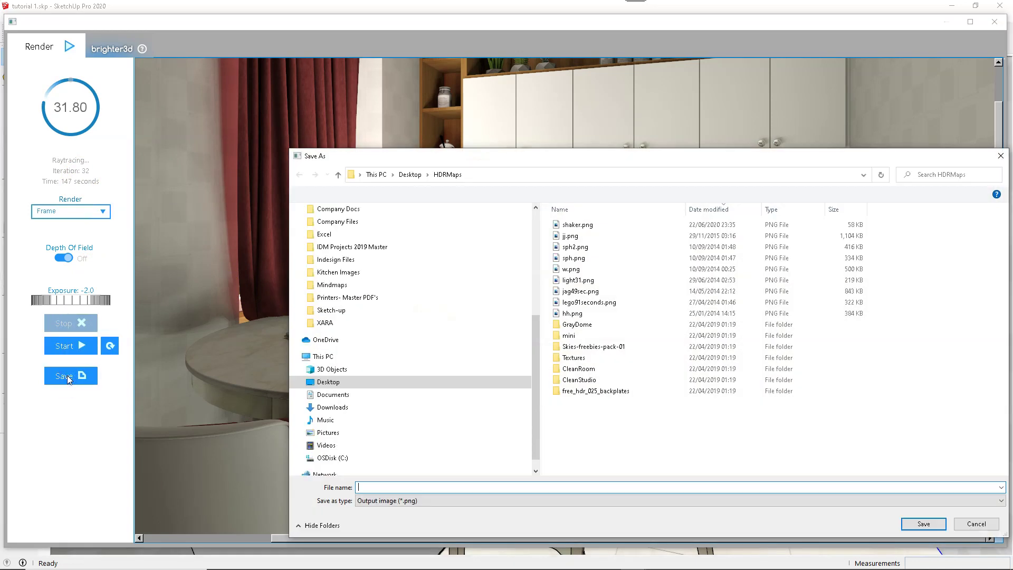
{"action": "left_click", "coordinate": [393, 488]}
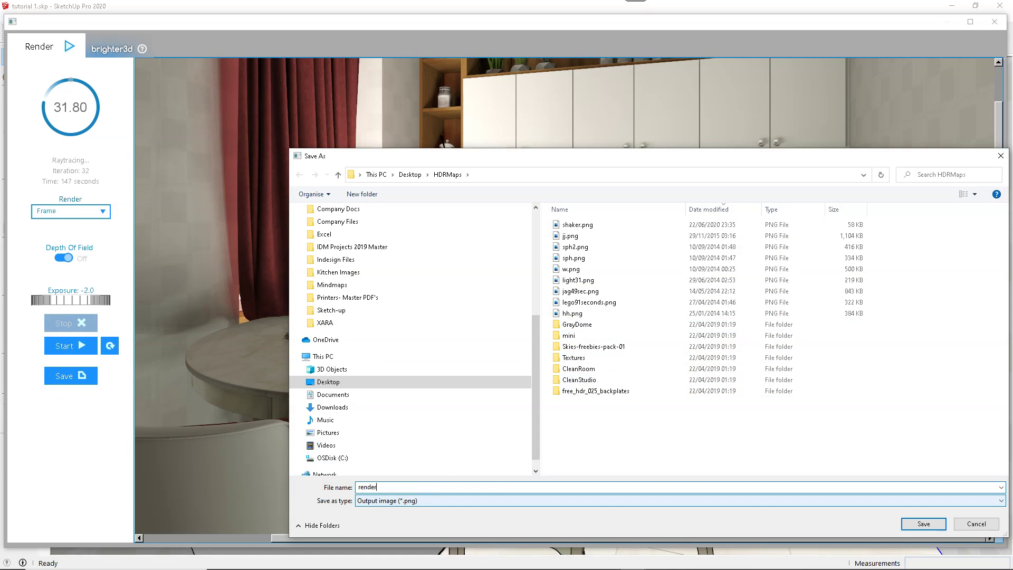
{"action": "scroll", "coordinate": [322, 296], "scroll_direction": "up", "scroll_amount": 2}
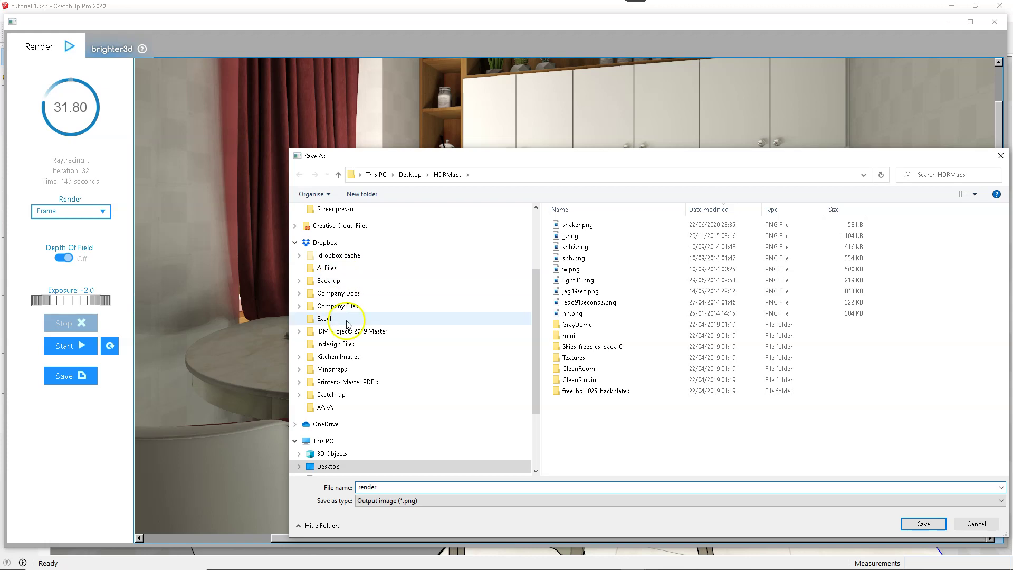
{"action": "scroll", "coordinate": [346, 356], "scroll_direction": "down", "scroll_amount": 3}
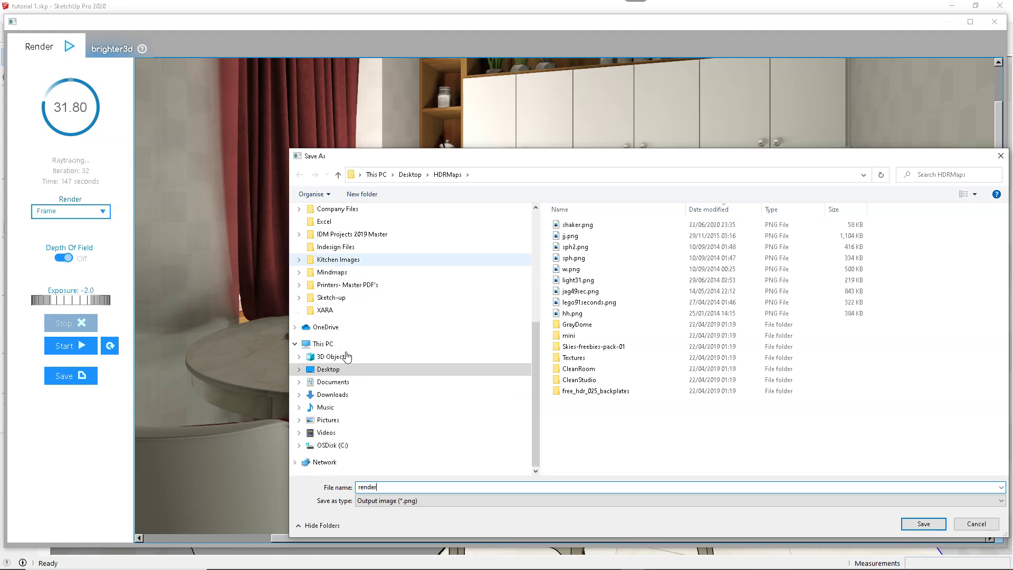
{"action": "left_click", "coordinate": [345, 369]}
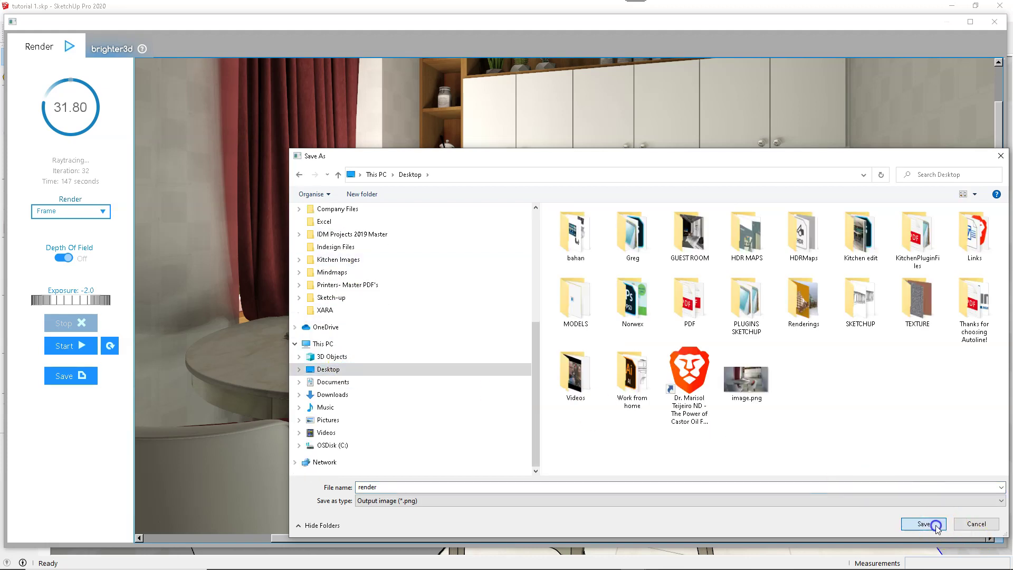
{"action": "left_click", "coordinate": [923, 524]}
Step: Close the render window, open render.png from the desktop, inspect it maximized and close the image viewer
{"action": "left_click", "coordinate": [995, 21]}
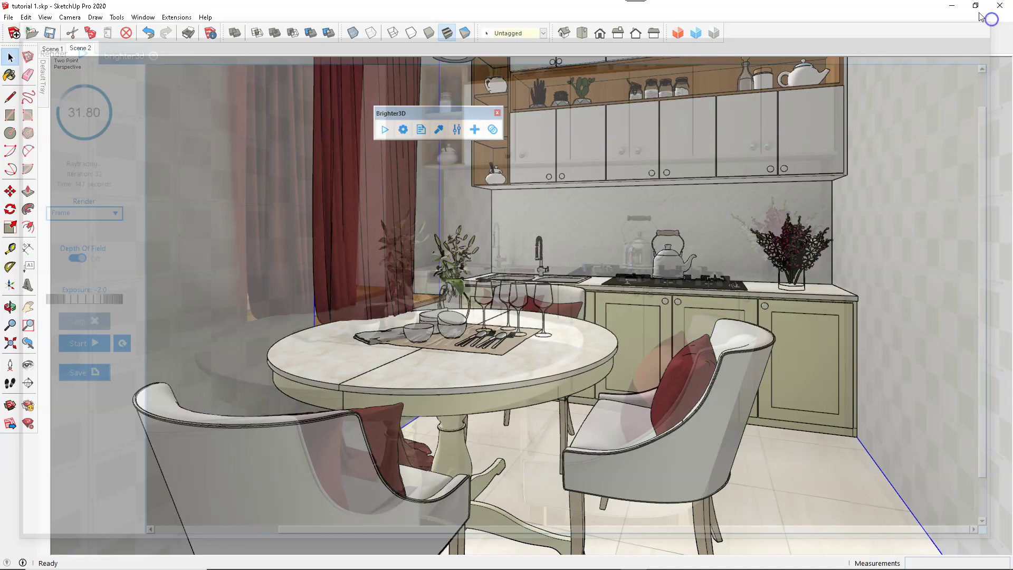
{"action": "left_click", "coordinate": [951, 5]}
{"action": "double_click", "coordinate": [148, 324]}
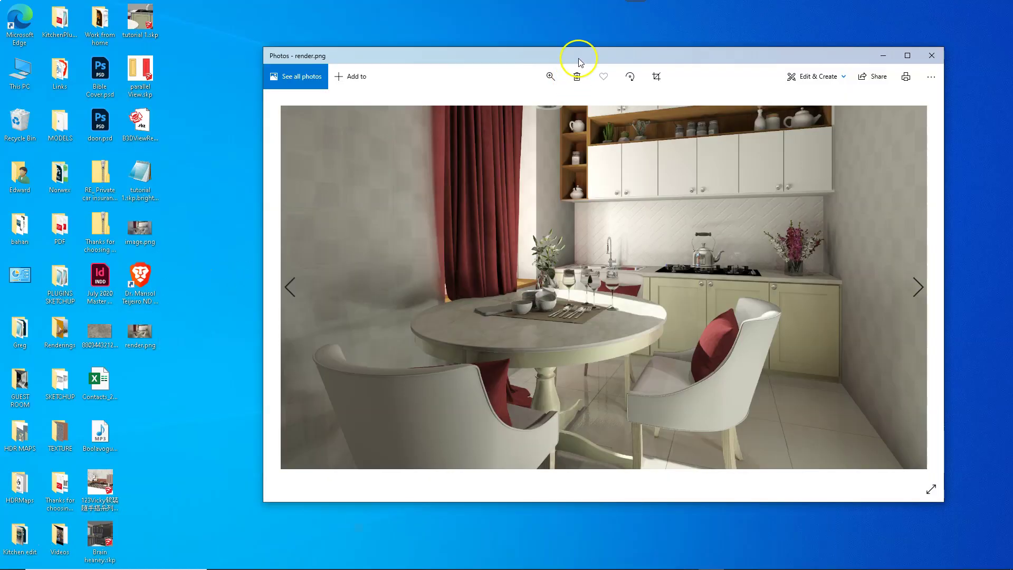
{"action": "double_click", "coordinate": [579, 51]}
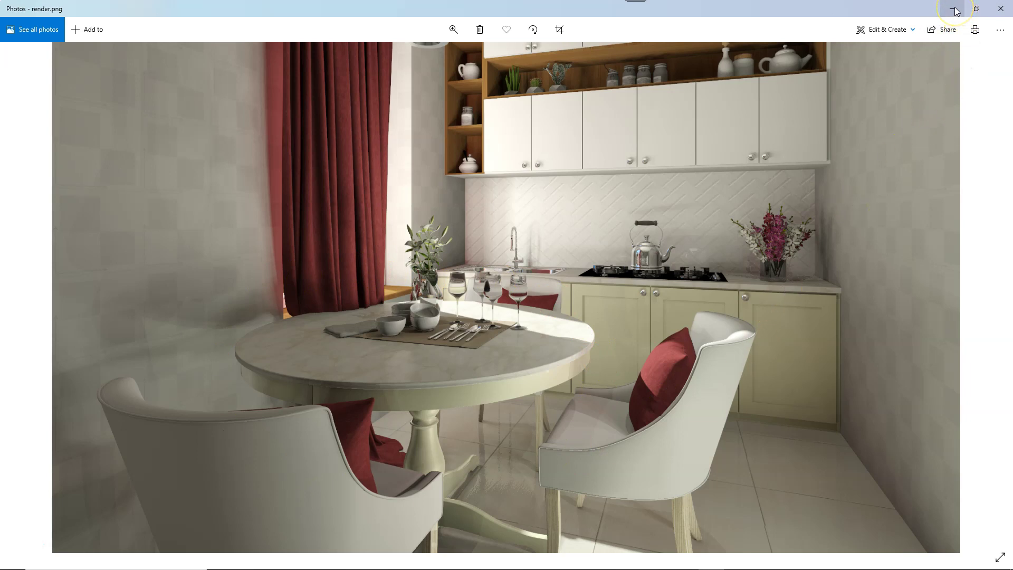
{"action": "left_click", "coordinate": [1006, 13]}
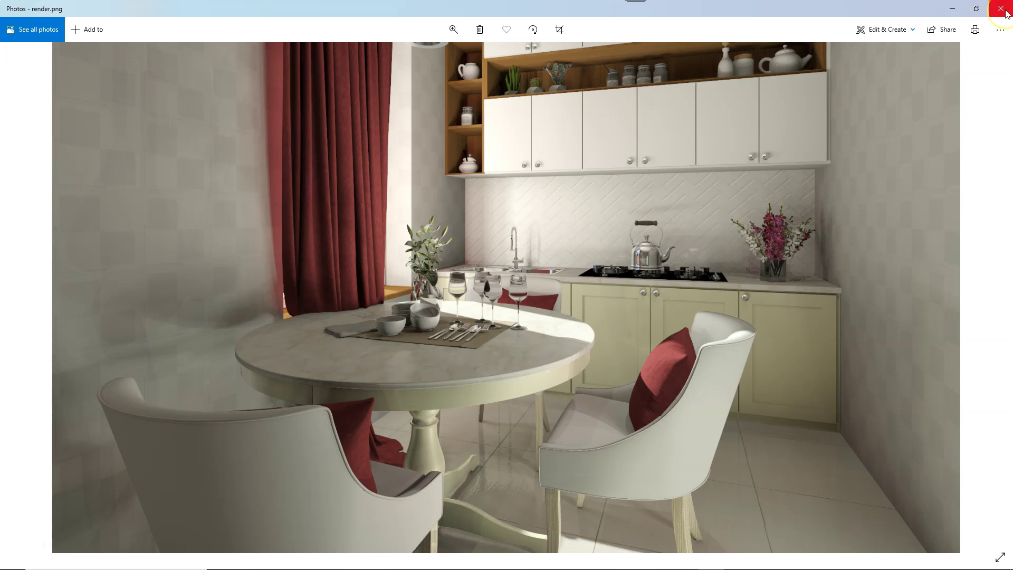
{"action": "left_click", "coordinate": [1005, 10]}
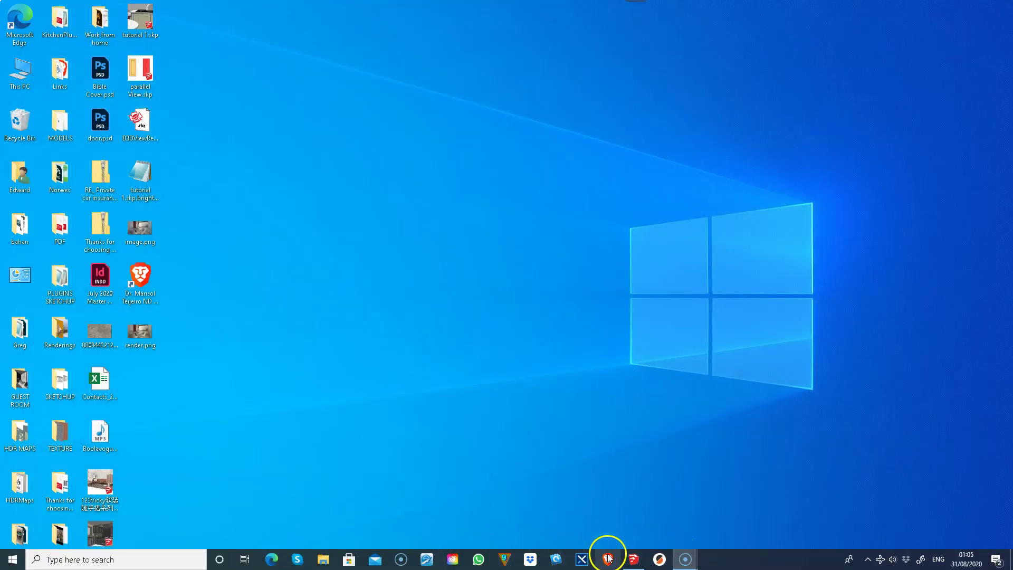
Step: Return to SketchUp, pick the upper cabinet door's material and display its Material (PBR) options in the Brighter3D Material Editor
{"action": "left_click", "coordinate": [632, 561]}
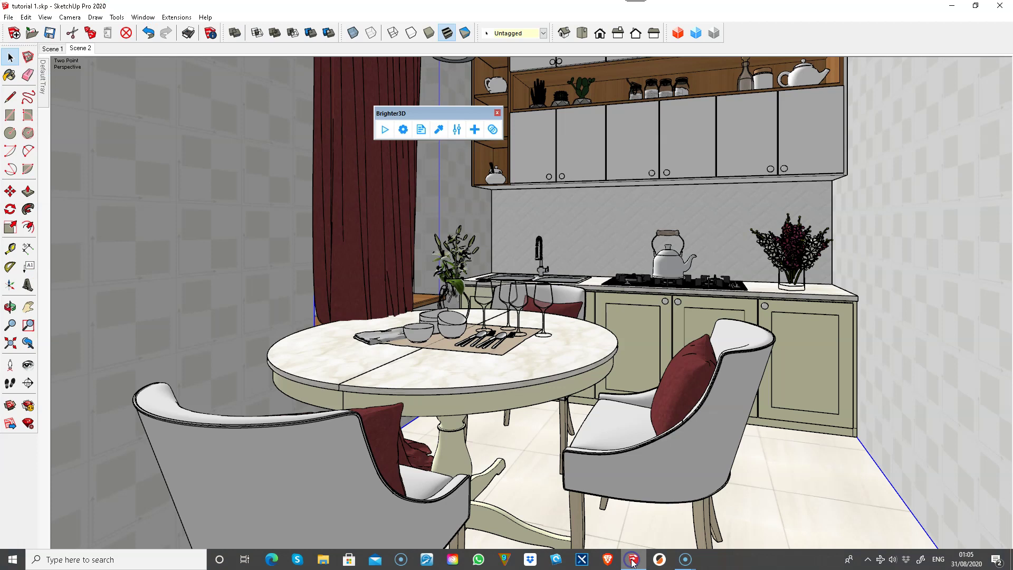
{"action": "left_click", "coordinate": [439, 130]}
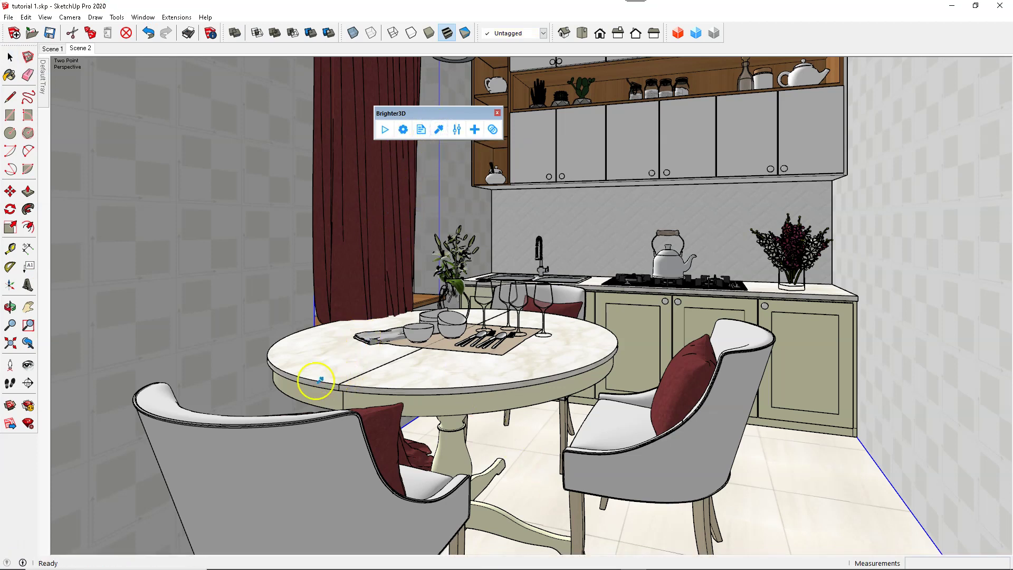
{"action": "left_click", "coordinate": [571, 141]}
{"action": "left_click", "coordinate": [216, 183]}
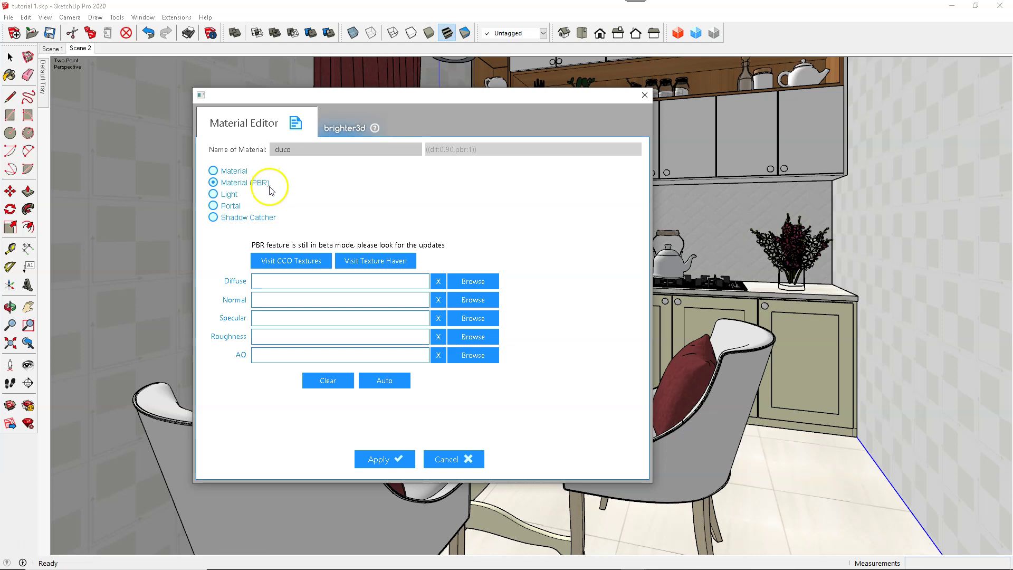
{"action": "left_click_drag", "start_coordinate": [368, 99], "coordinate": [280, 51]}
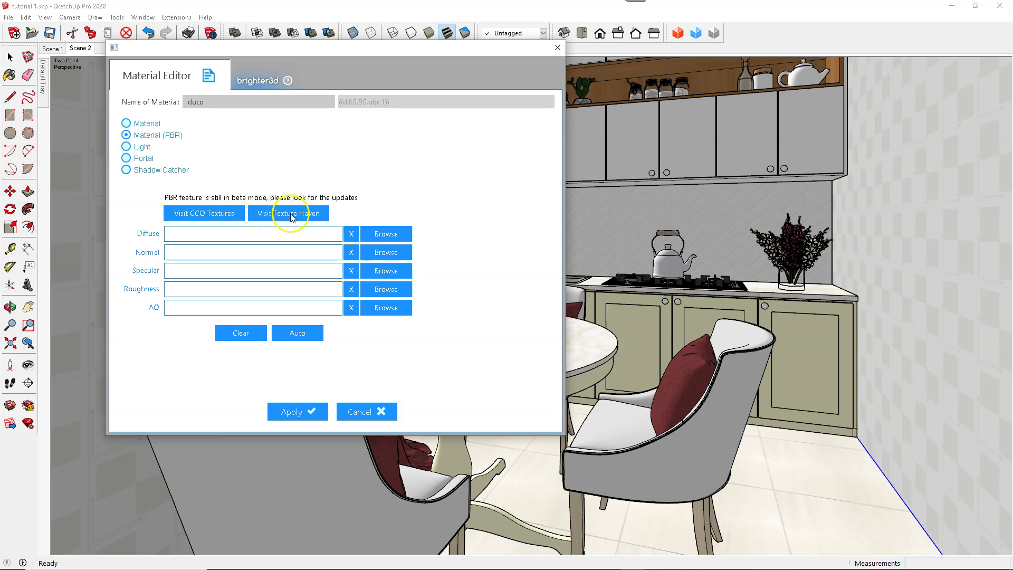
Step: Visit the CC0 Textures website from the PBR options, look at its home page and close it
{"action": "left_click", "coordinate": [216, 213]}
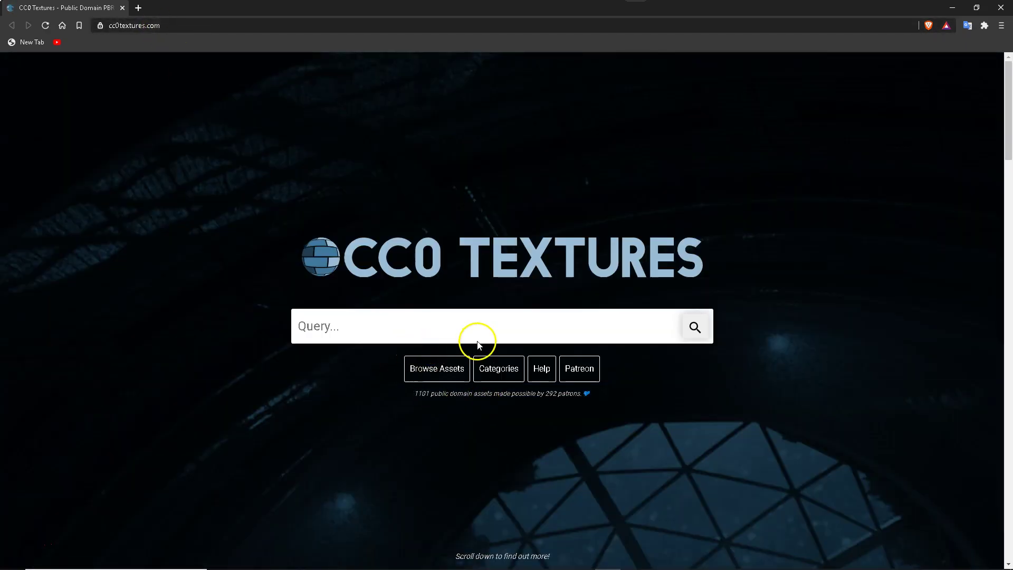
{"action": "left_click", "coordinate": [461, 330]}
{"action": "left_click", "coordinate": [996, 26]}
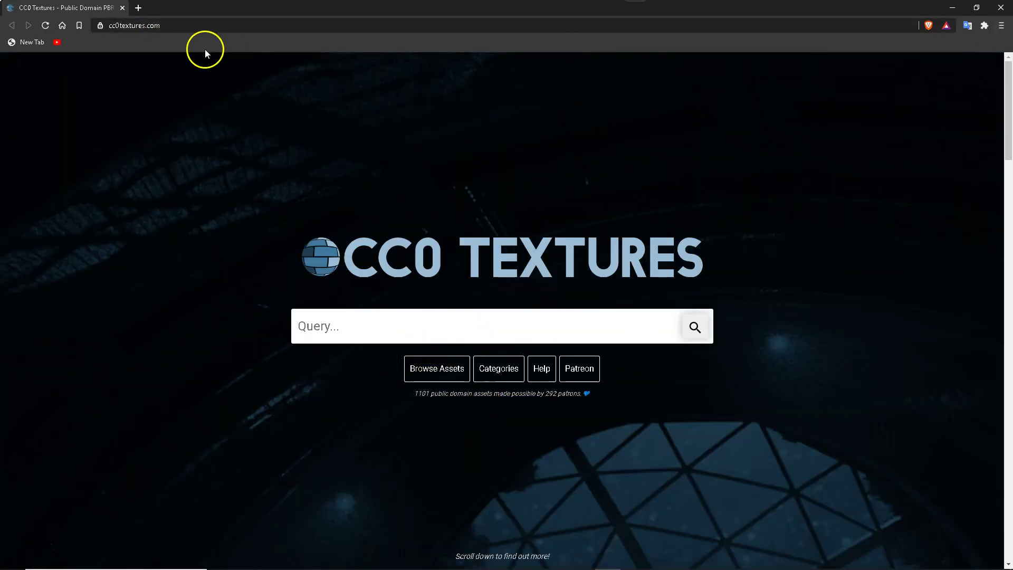
{"action": "left_click", "coordinate": [121, 8]}
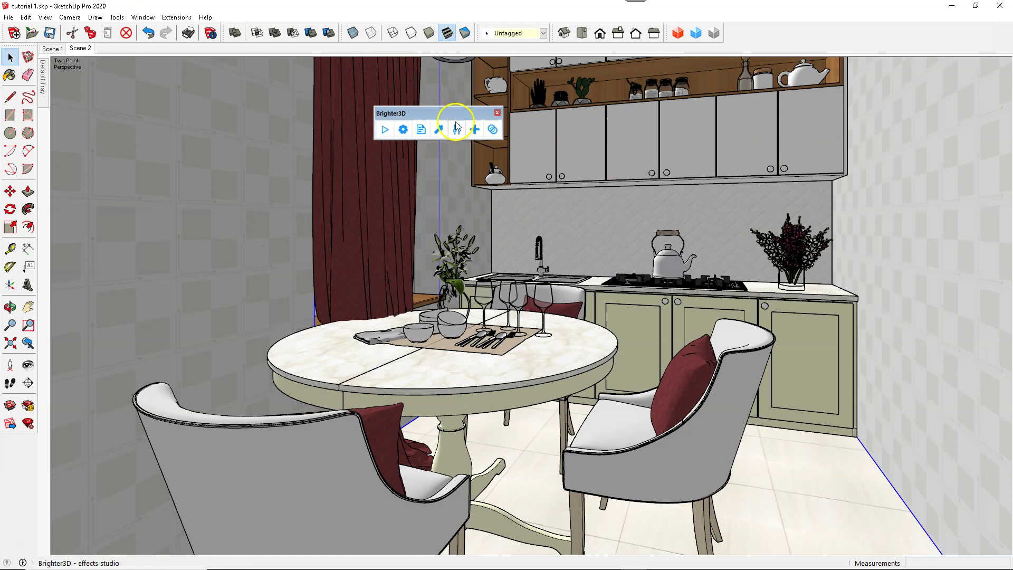
{"action": "left_click_drag", "start_coordinate": [446, 115], "coordinate": [268, 230]}
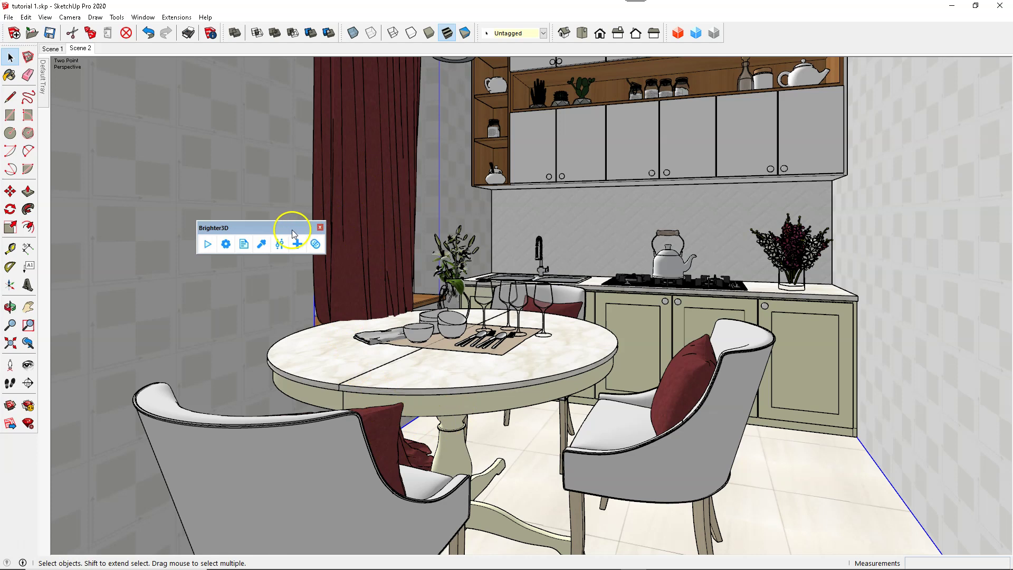
{"action": "left_click_drag", "start_coordinate": [290, 229], "coordinate": [270, 198]}
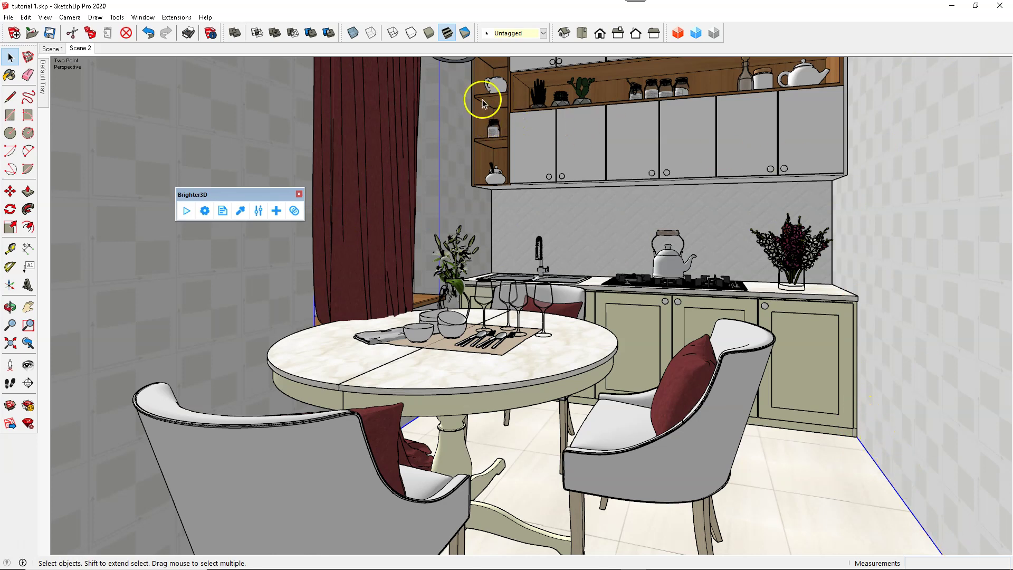
{"action": "left_click_drag", "start_coordinate": [272, 190], "coordinate": [341, 112]}
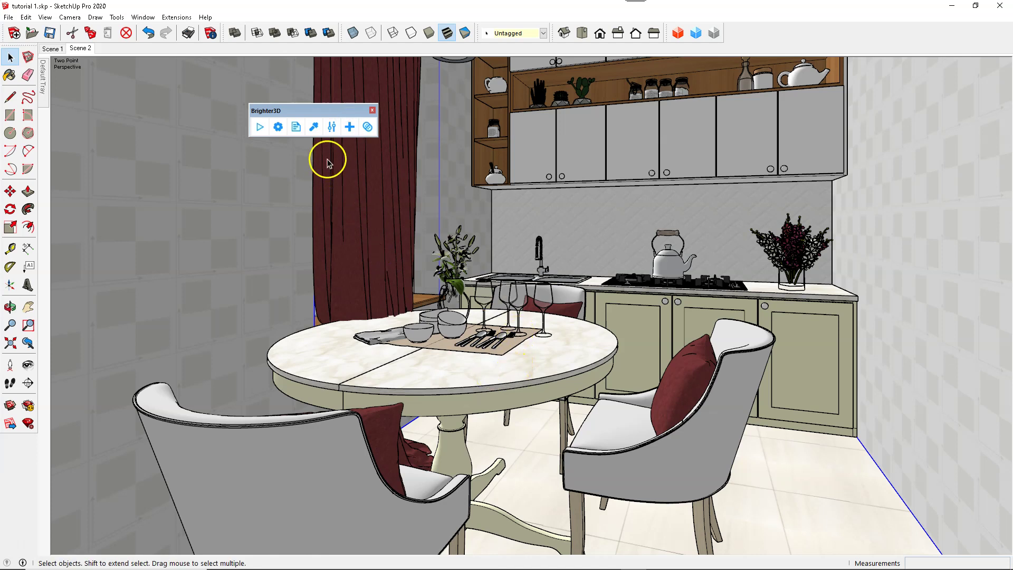
{"action": "left_click_drag", "start_coordinate": [312, 113], "coordinate": [333, 195]}
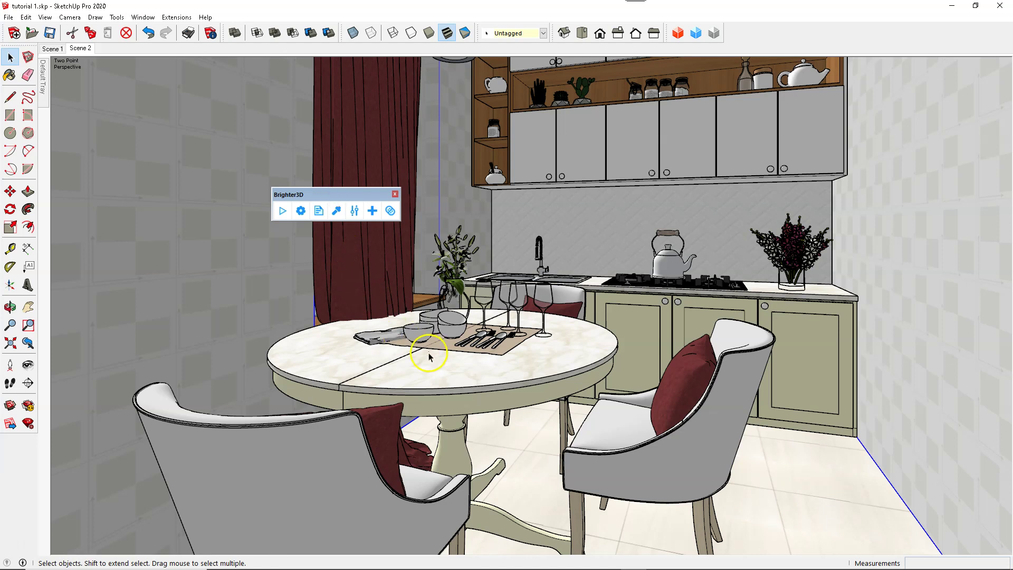